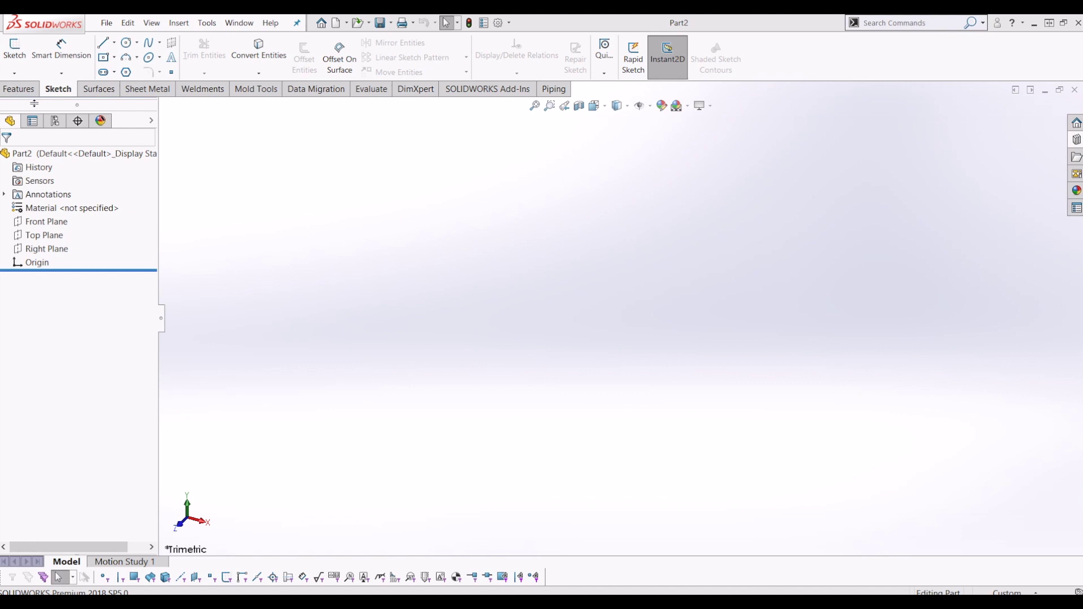
Start a sketch on the Front Plane and draw a circle centred on the origin.
{"action": "left_click", "coordinate": [15, 50]}
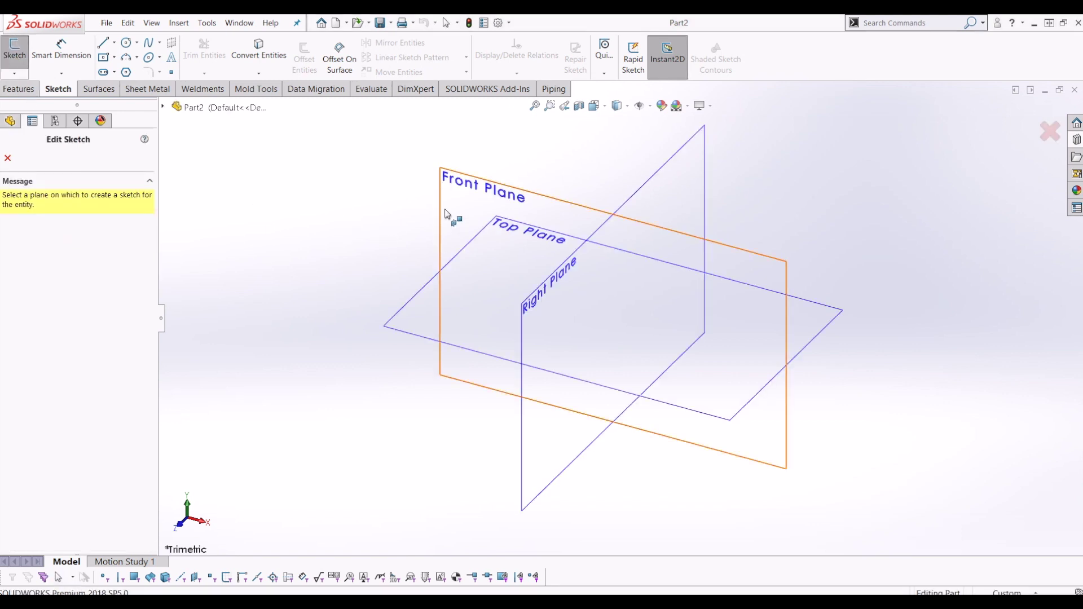
{"action": "left_click", "coordinate": [445, 215]}
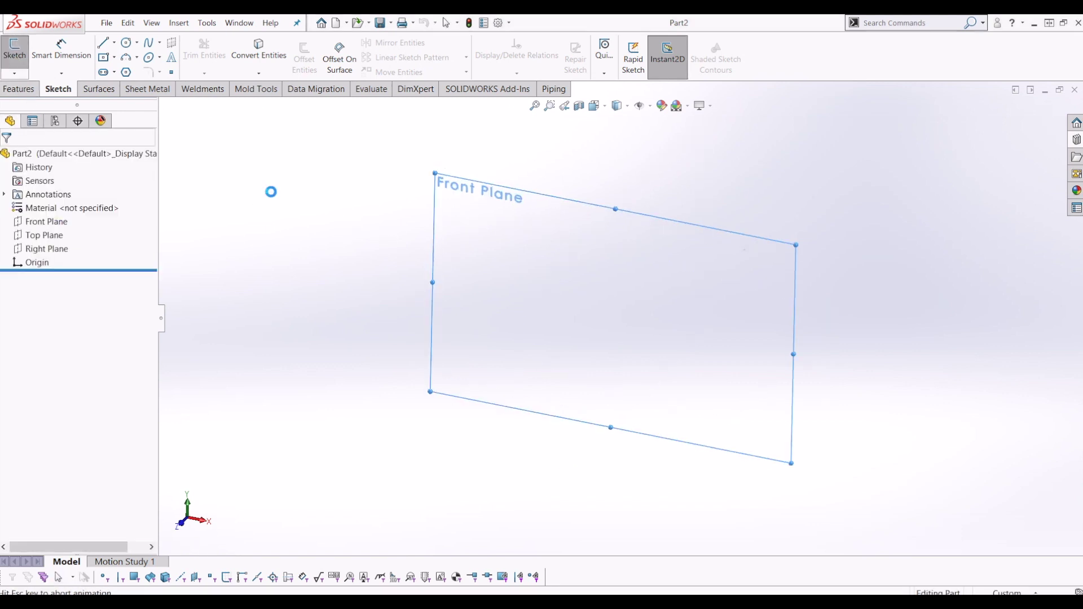
{"action": "left_click", "coordinate": [129, 44]}
{"action": "left_click", "coordinate": [621, 318]}
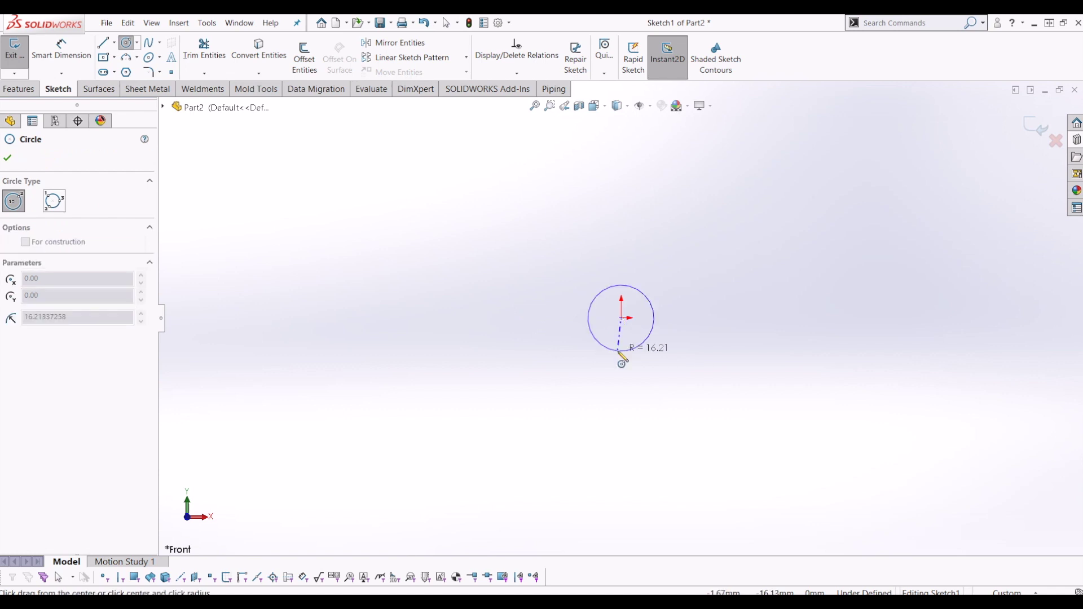
{"action": "left_click", "coordinate": [753, 448]}
Dimension the circle's diameter to 55 mm.
{"action": "left_click", "coordinate": [60, 51]}
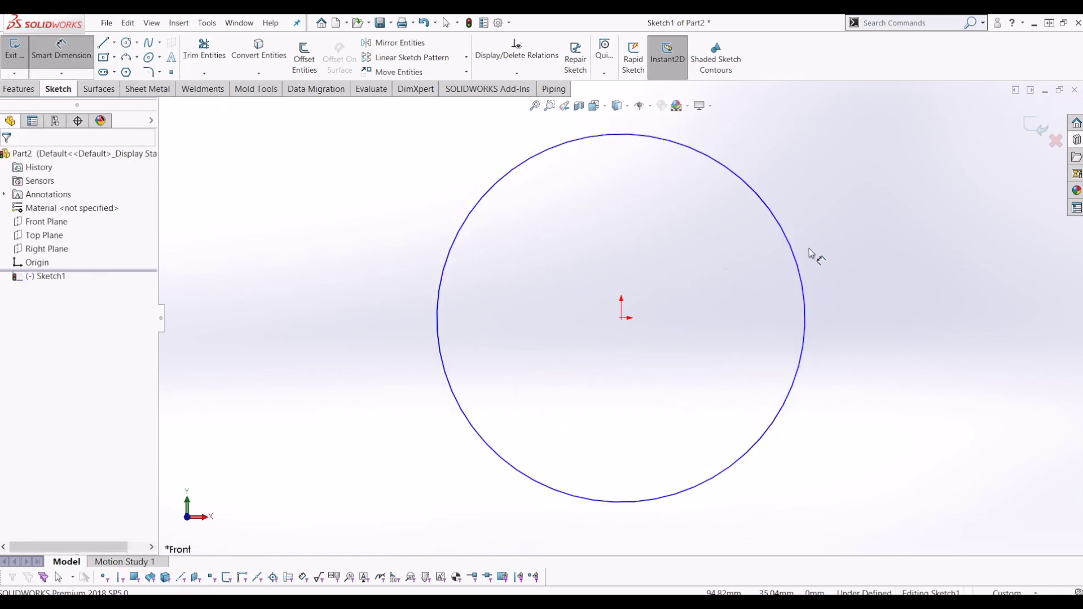
{"action": "left_click", "coordinate": [805, 265]}
{"action": "left_click", "coordinate": [874, 327]}
{"action": "type", "text": "55"}
{"action": "key", "text": "Return"}
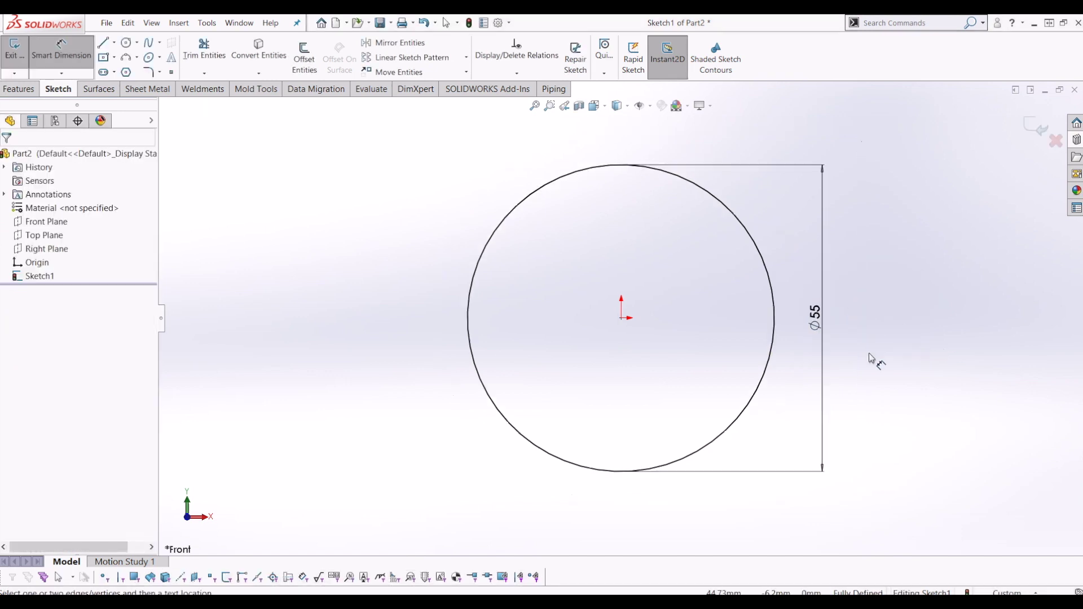
Rename the 55 mm diameter dimension to GearOverall and exit the sketch.
{"action": "double_click", "coordinate": [815, 316]}
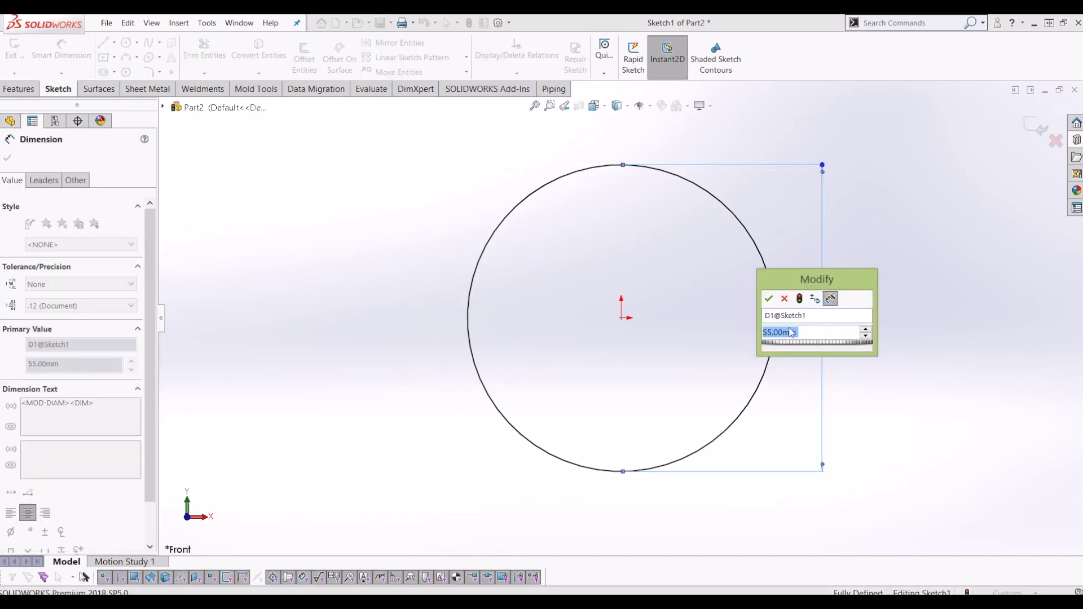
{"action": "left_click", "coordinate": [806, 316]}
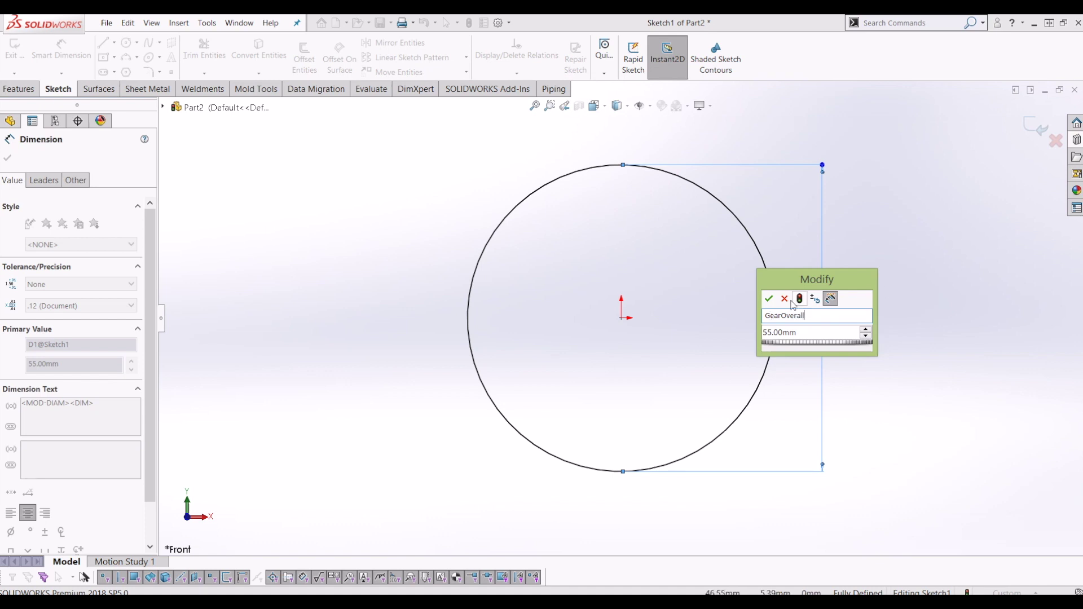
{"action": "left_click", "coordinate": [768, 299]}
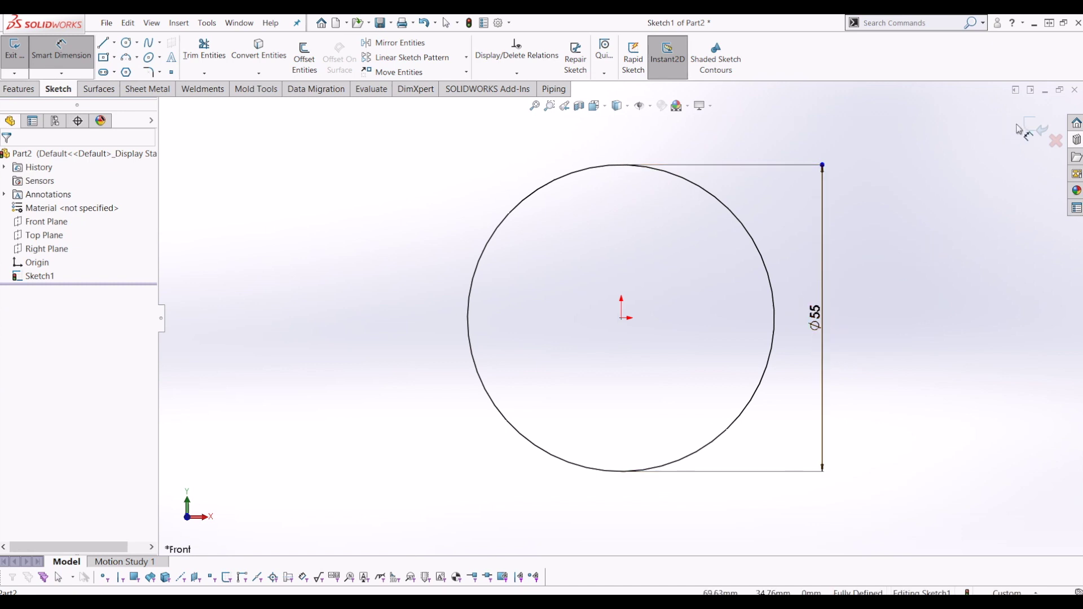
{"action": "left_click", "coordinate": [15, 49]}
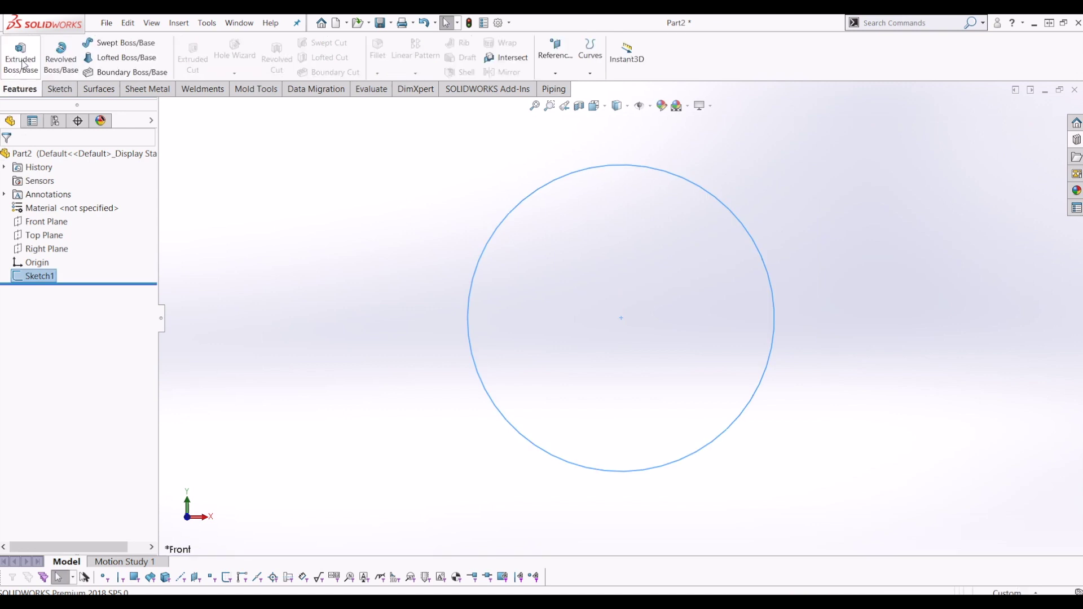
Extrude the circle as a boss with a Mid Plane end condition and a depth of 10 mm.
{"action": "left_click", "coordinate": [23, 64]}
{"action": "left_click", "coordinate": [124, 236]}
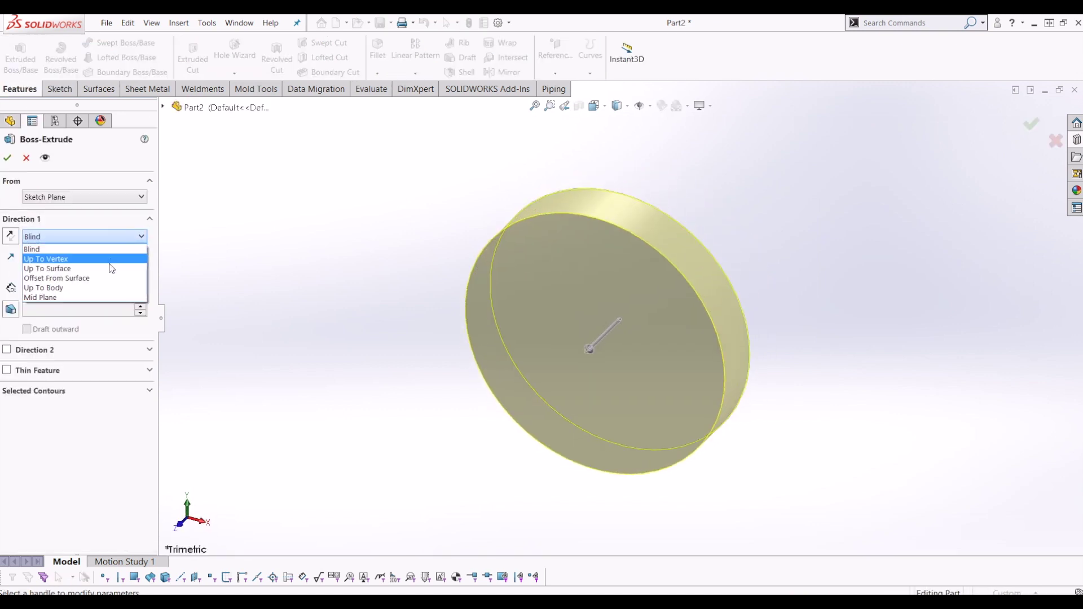
{"action": "left_click", "coordinate": [41, 297]}
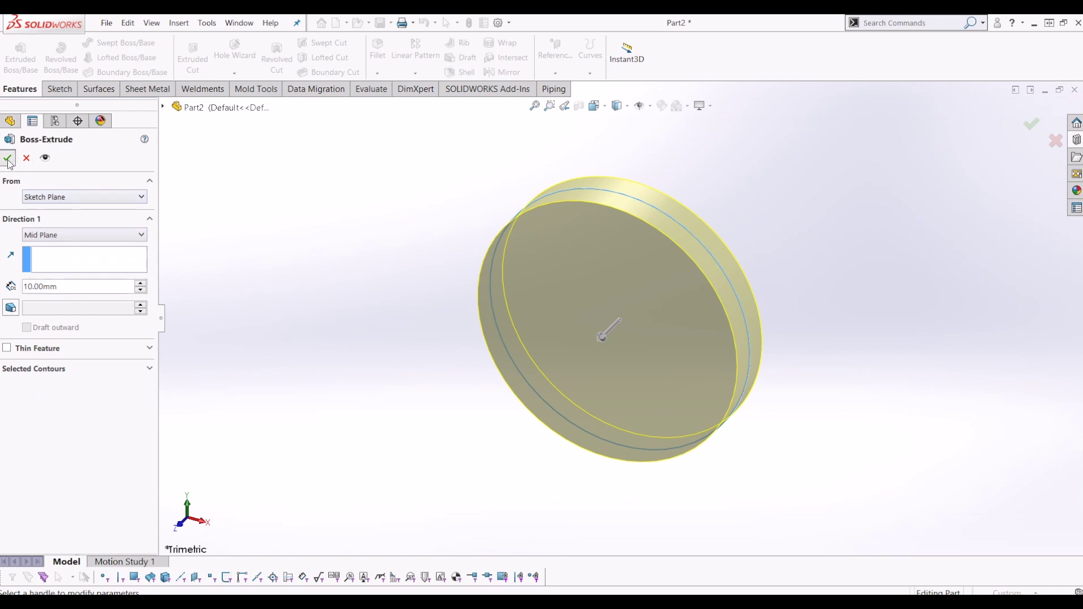
{"action": "left_click", "coordinate": [8, 159]}
Start a new sketch on the flat front face of the extruded disc.
{"action": "middle_click_drag", "start_coordinate": [526, 297], "coordinate": [658, 267]}
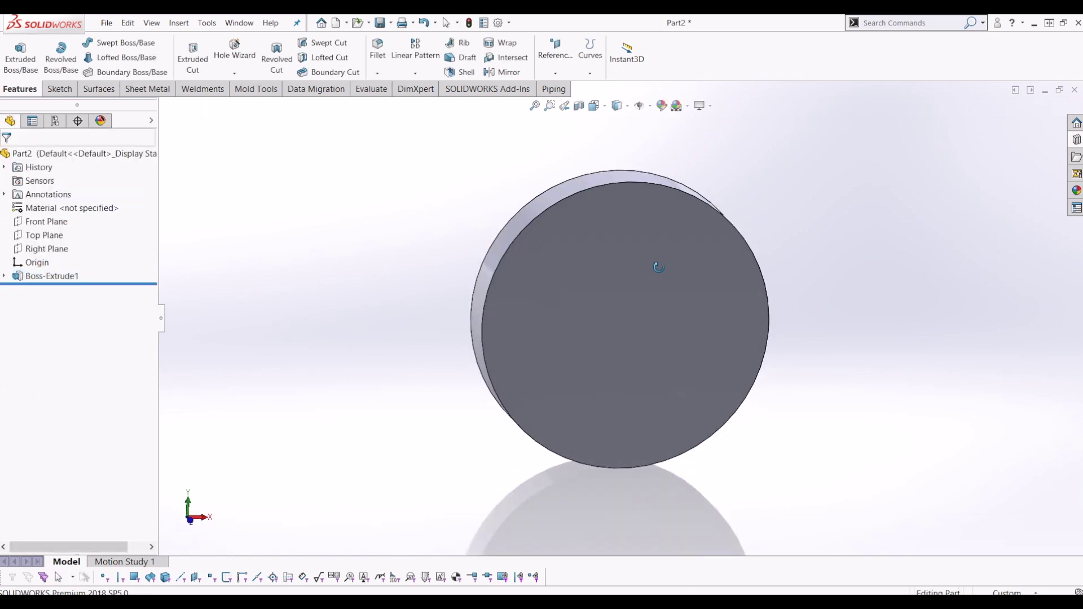
{"action": "left_click", "coordinate": [658, 266]}
{"action": "left_click", "coordinate": [58, 89]}
{"action": "left_click", "coordinate": [22, 45]}
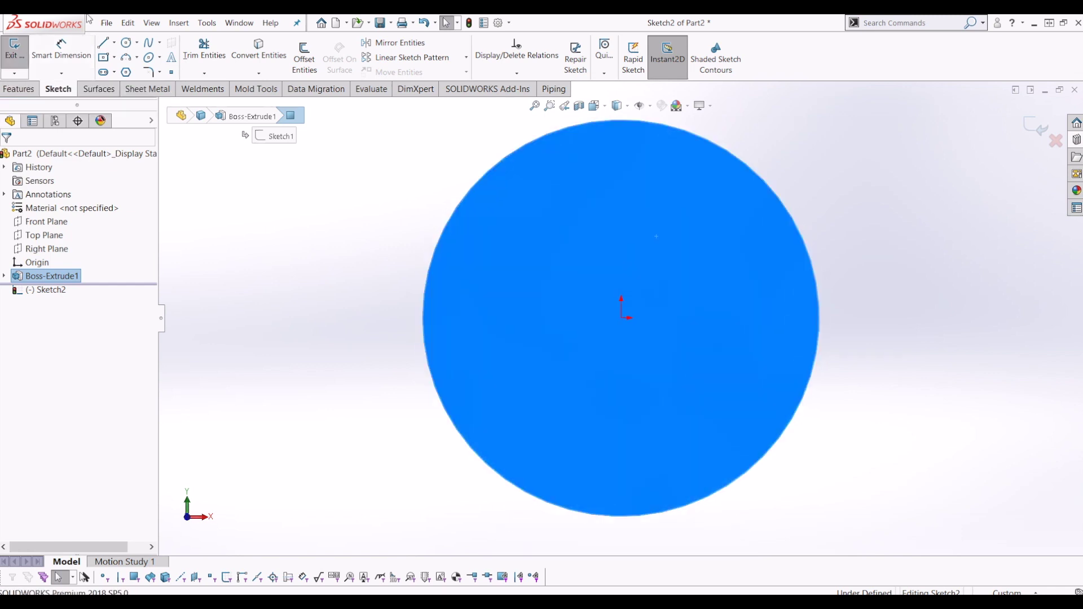
{"action": "left_click", "coordinate": [259, 193]}
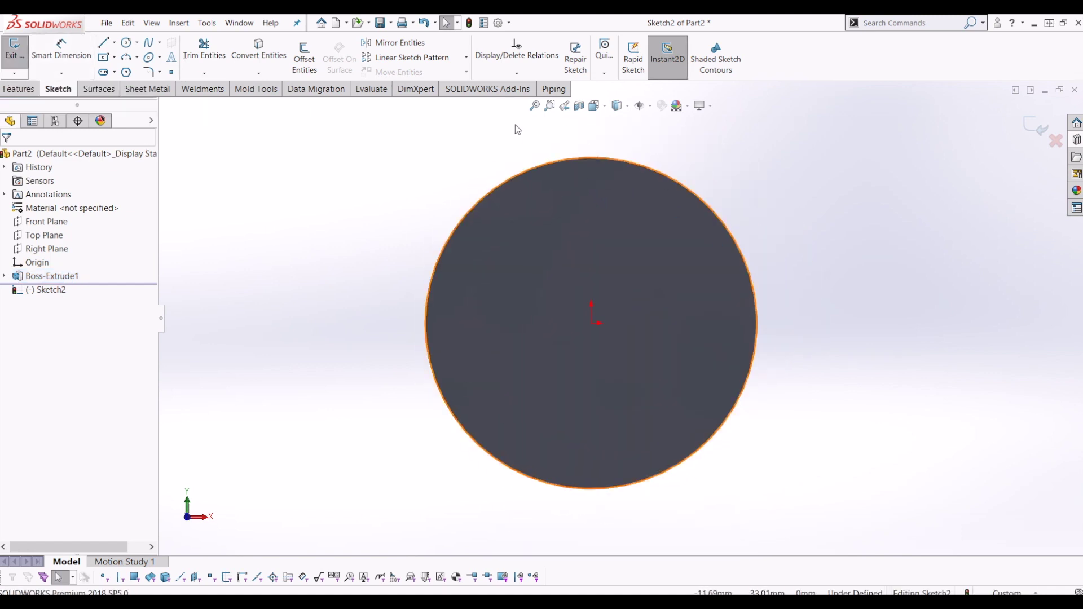
Draw a vertical line from the origin up to the disc's edge and a horizontal line from the origin left to the edge.
{"action": "left_click", "coordinate": [103, 42]}
{"action": "left_click", "coordinate": [591, 323]}
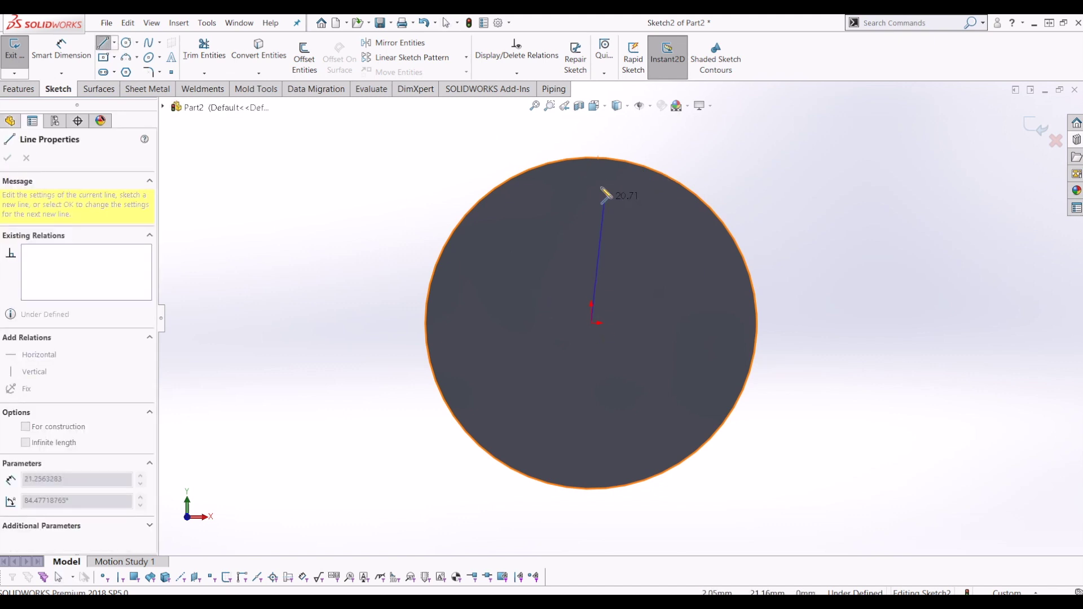
{"action": "scroll", "coordinate": [599, 189], "scroll_direction": "down", "scroll_amount": 2}
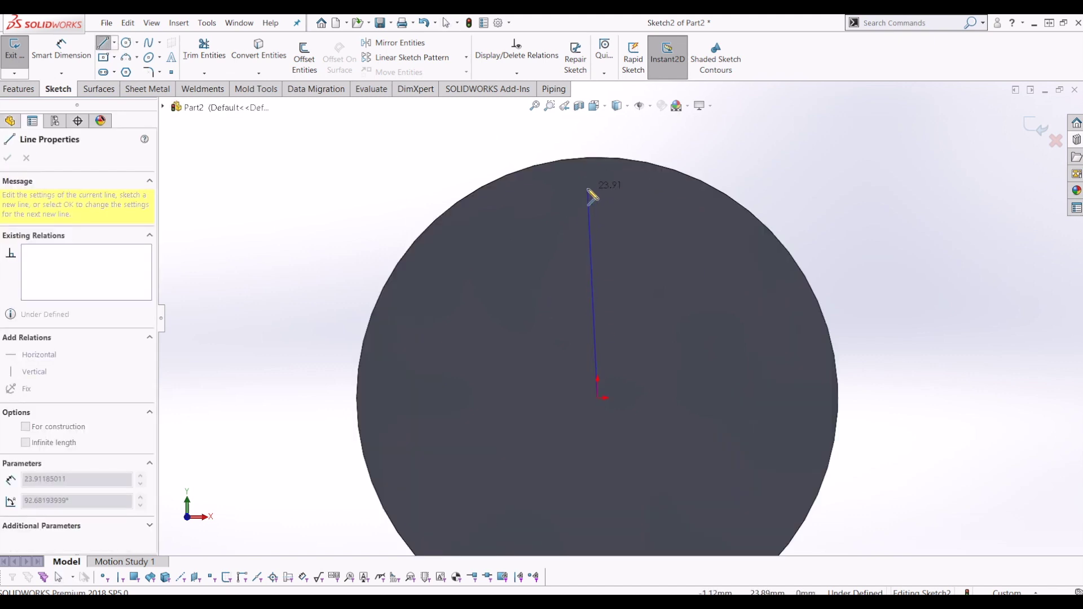
{"action": "left_click", "coordinate": [599, 160]}
{"action": "key", "text": "Escape"}
{"action": "key", "text": "l"}
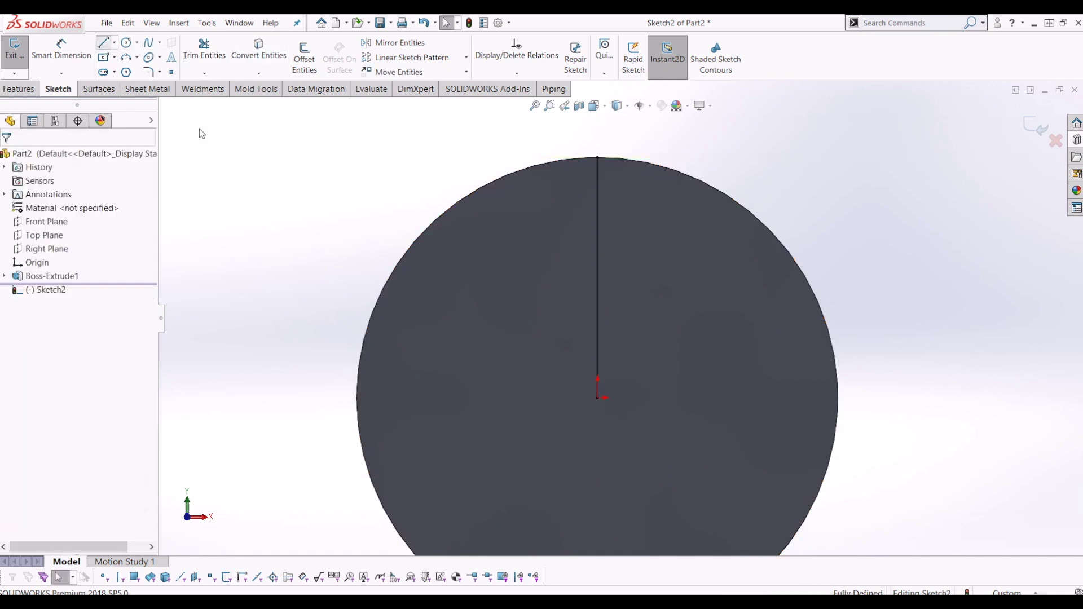
{"action": "left_click", "coordinate": [597, 398]}
{"action": "left_click", "coordinate": [357, 397]}
{"action": "key", "text": "Escape"}
Convert the vertical and horizontal lines to construction geometry.
{"action": "scroll", "coordinate": [615, 318], "scroll_direction": "up", "scroll_amount": 2}
{"action": "left_click", "coordinate": [605, 315]}
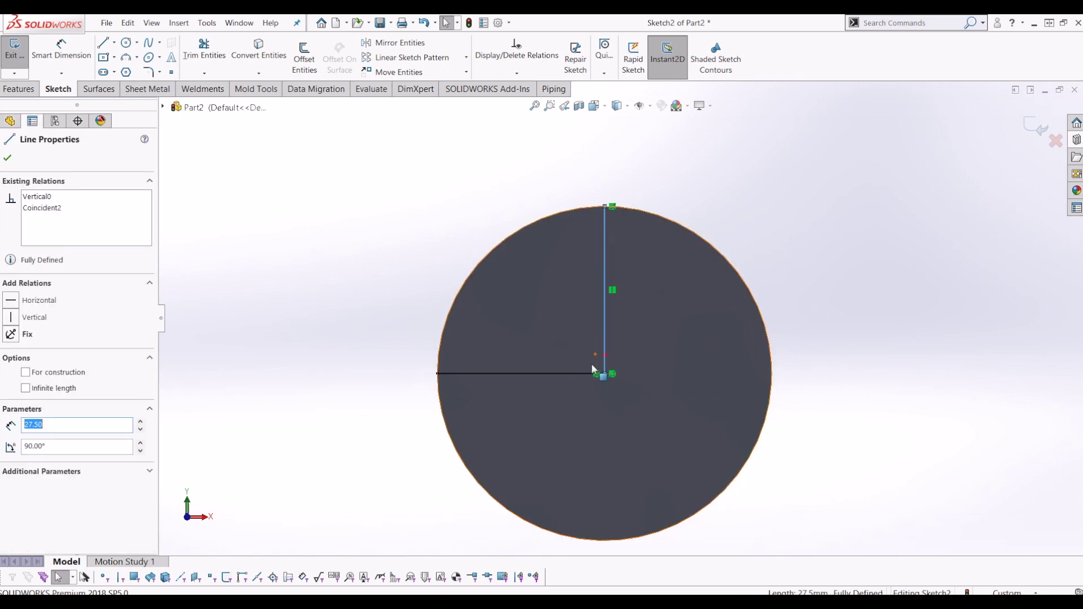
{"action": "left_click", "coordinate": [563, 373], "text": "ctrl"}
{"action": "left_click", "coordinate": [61, 503]}
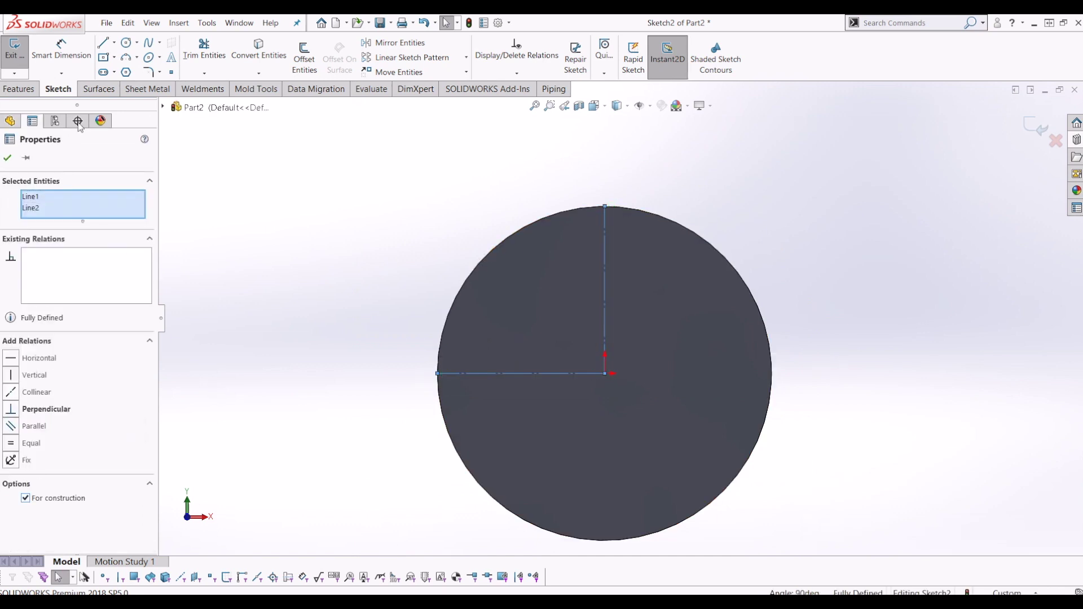
{"action": "key", "text": "Escape"}
Draw two concentric circles centred on the origin inside the disc's edge, the inner one about 38 mm in diameter.
{"action": "left_click", "coordinate": [127, 43]}
{"action": "left_click", "coordinate": [605, 373]}
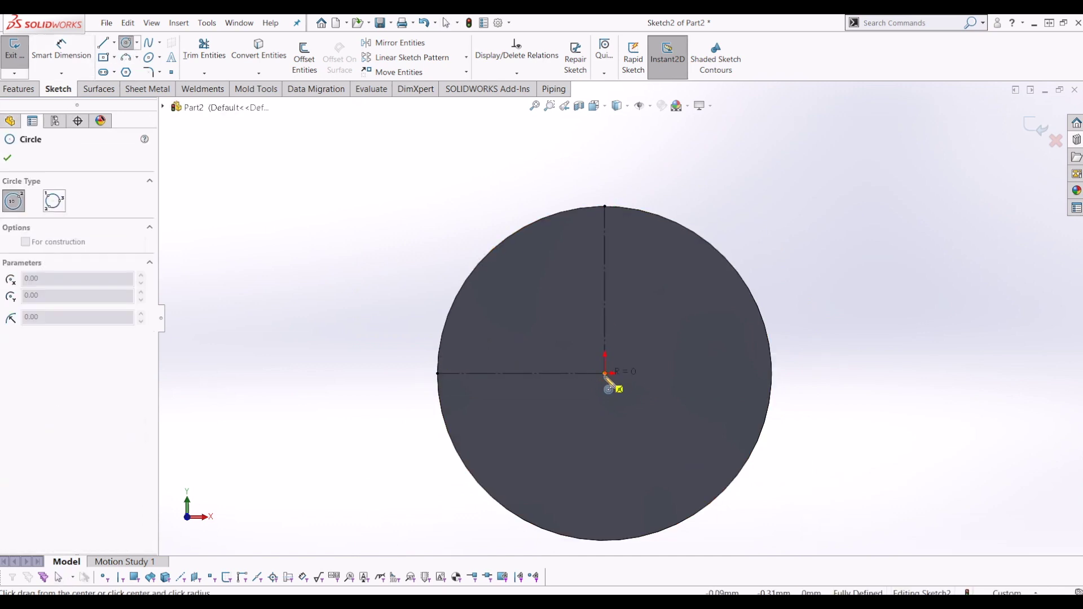
{"action": "left_click", "coordinate": [714, 407]}
{"action": "left_click", "coordinate": [605, 373]}
{"action": "left_click", "coordinate": [702, 469]}
{"action": "key", "text": "Escape"}
Dimension the inner circle's diameter to 46.98 mm.
{"action": "key", "text": "d"}
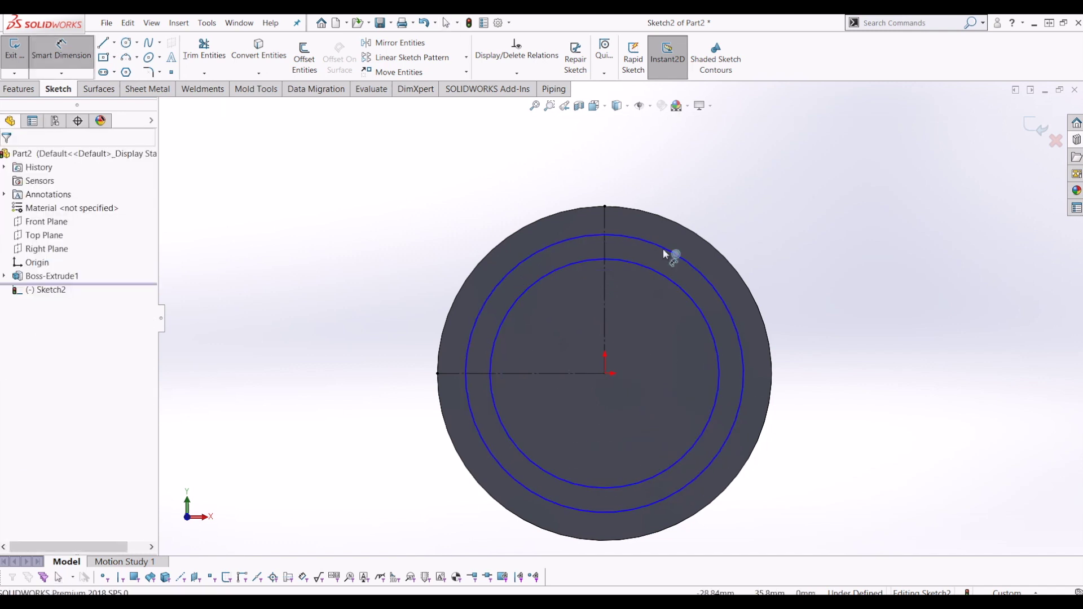
{"action": "left_click", "coordinate": [699, 308]}
{"action": "scroll", "coordinate": [810, 370], "scroll_direction": "up", "scroll_amount": 3}
{"action": "left_click", "coordinate": [810, 371]}
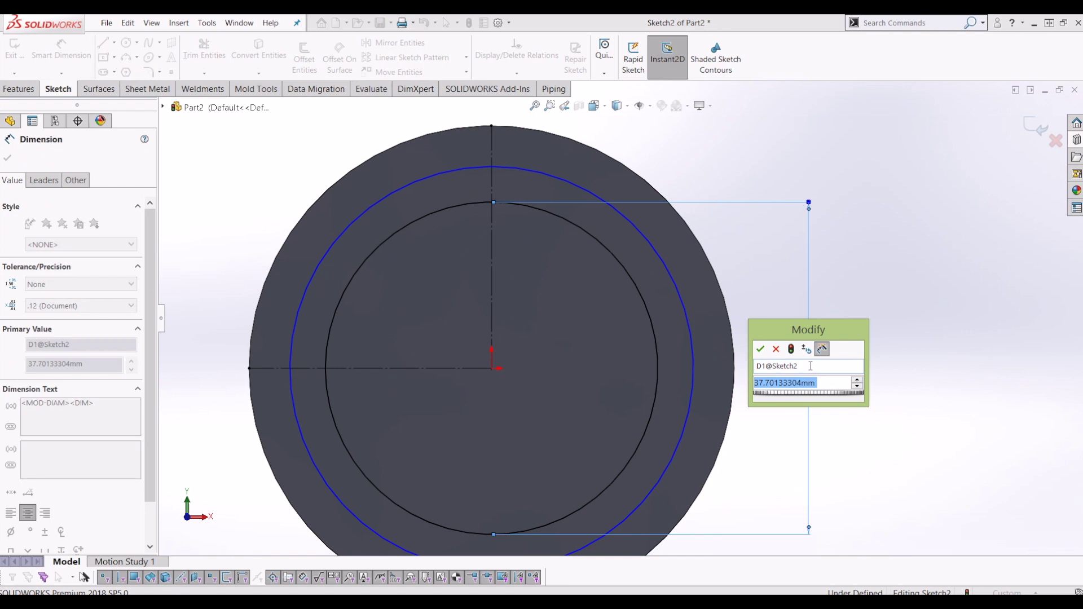
{"action": "type", "text": "4"}
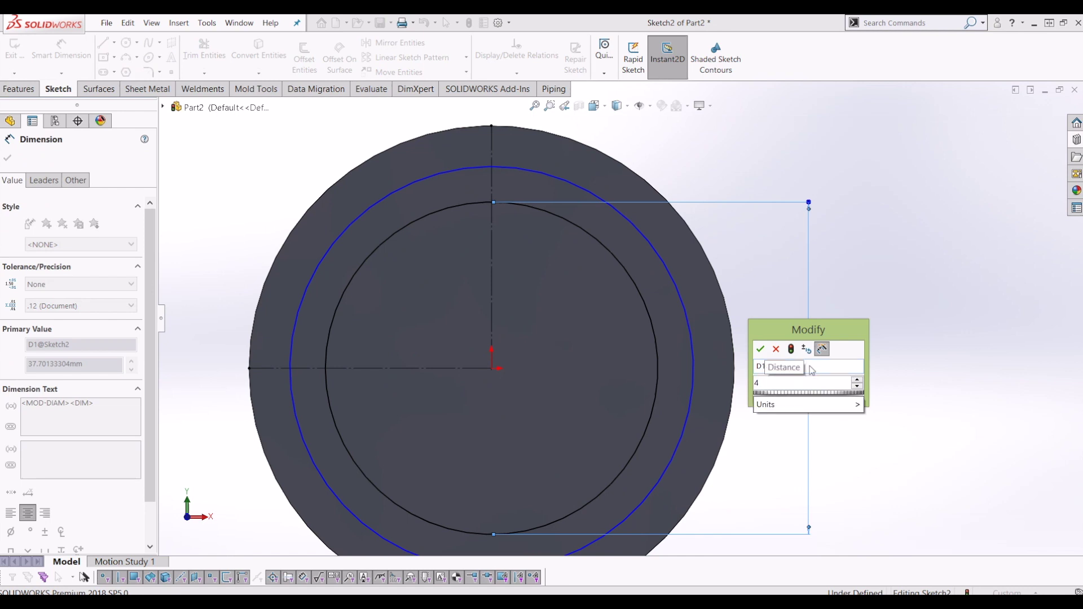
{"action": "type", "text": "6.98"}
{"action": "key", "text": "Return"}
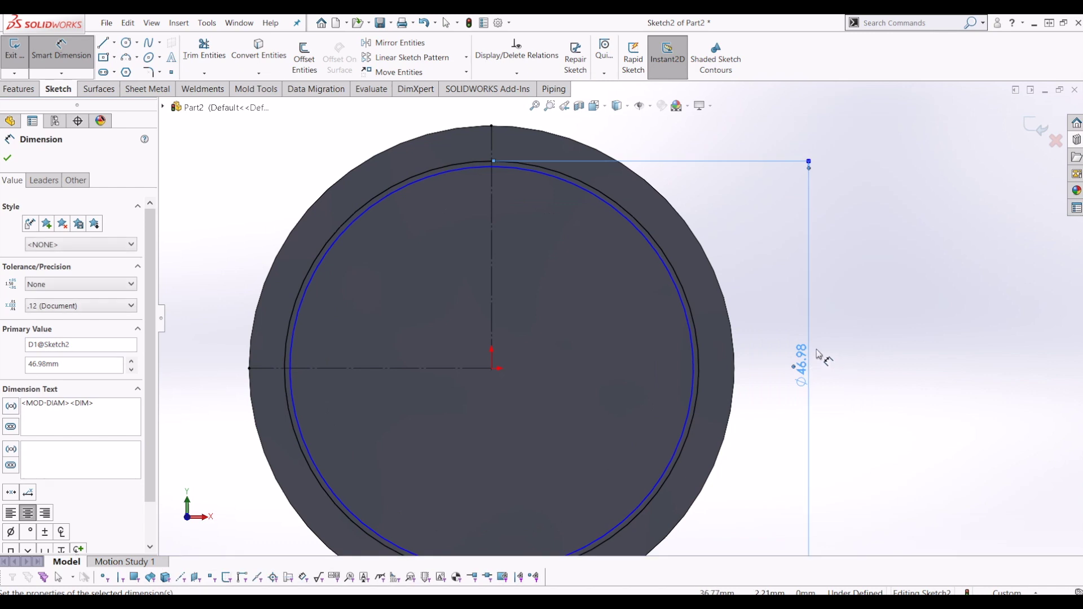
{"action": "key", "text": "Escape"}
Rename the 46.98 mm diameter dimension to BaseCir.
{"action": "left_click", "coordinate": [812, 363]}
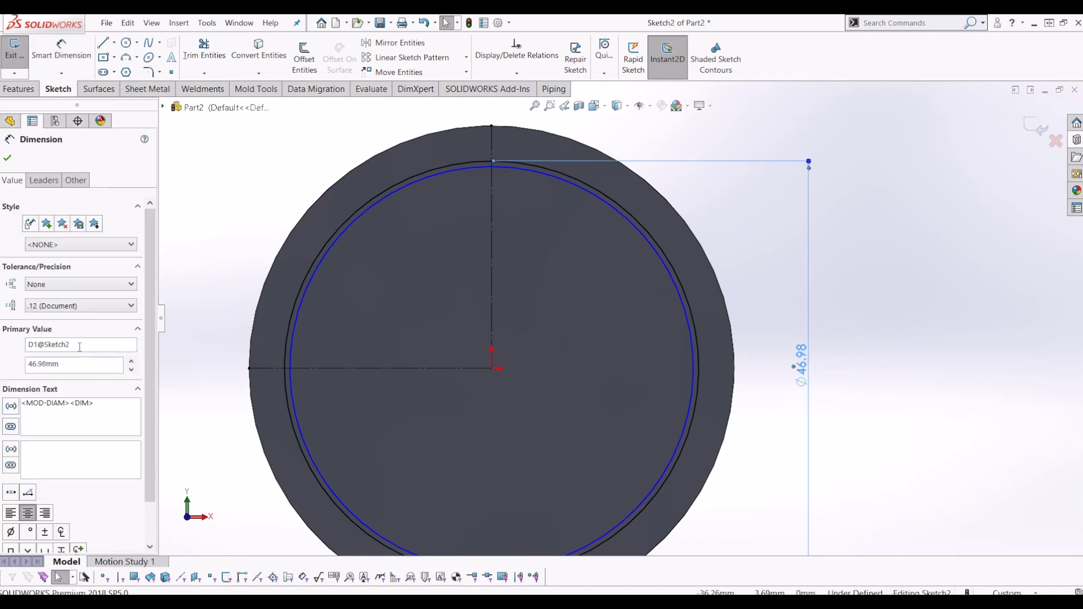
{"action": "key", "text": "Escape"}
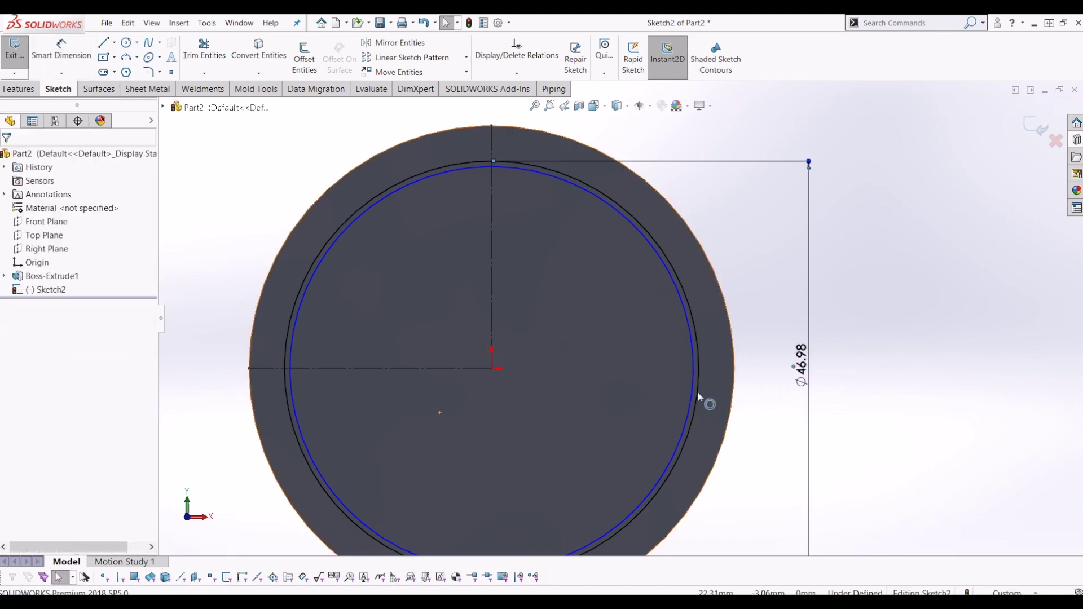
{"action": "left_click", "coordinate": [802, 370]}
{"action": "double_click", "coordinate": [803, 371]}
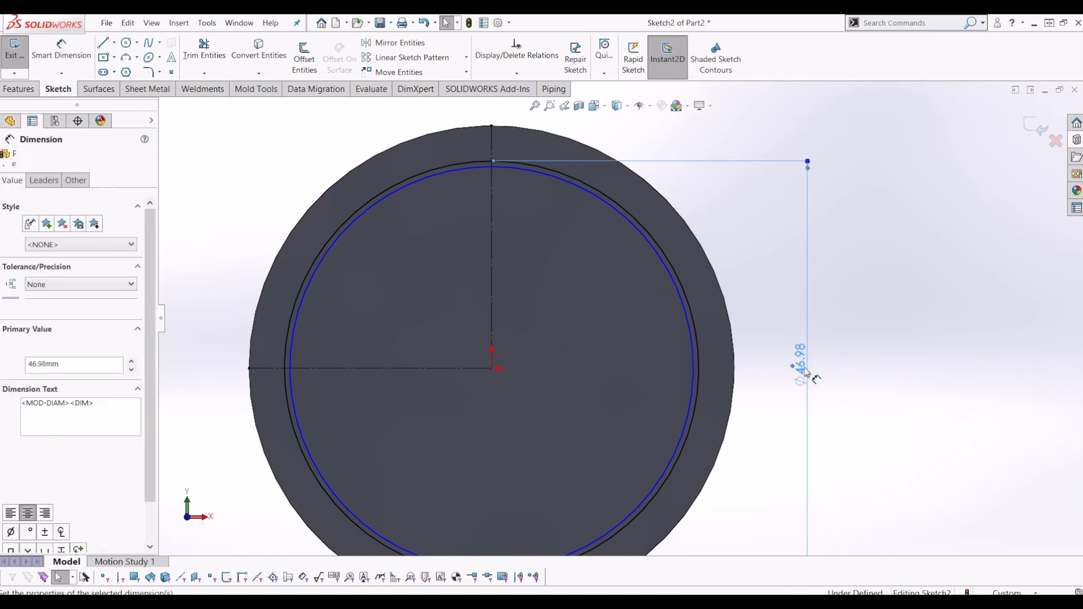
{"action": "double_click", "coordinate": [784, 367]}
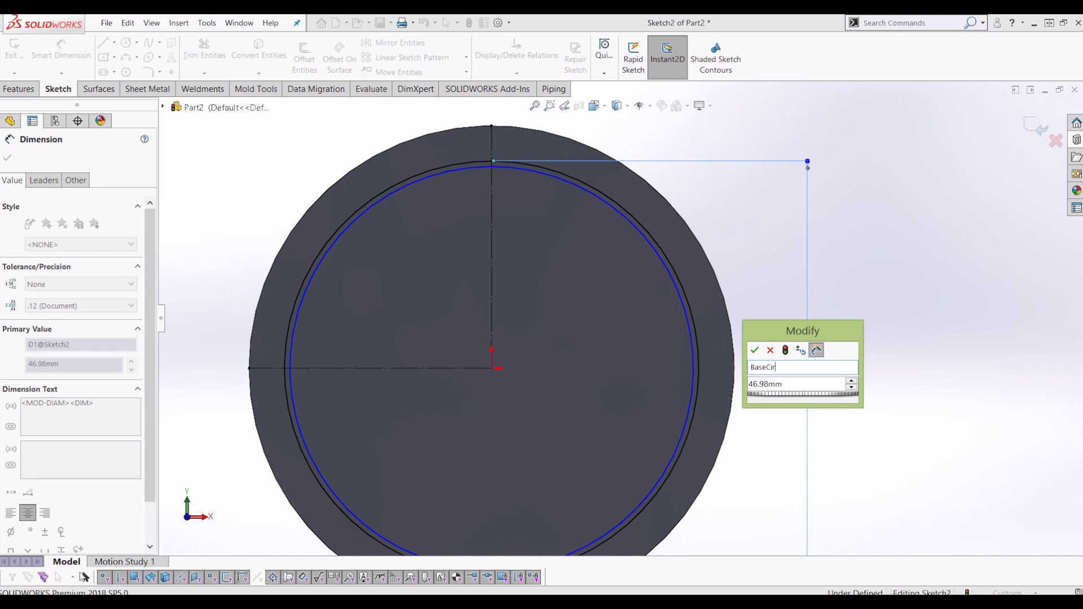
{"action": "left_click", "coordinate": [754, 350]}
Convert the 46.98 mm circle to construction geometry.
{"action": "left_click", "coordinate": [700, 324]}
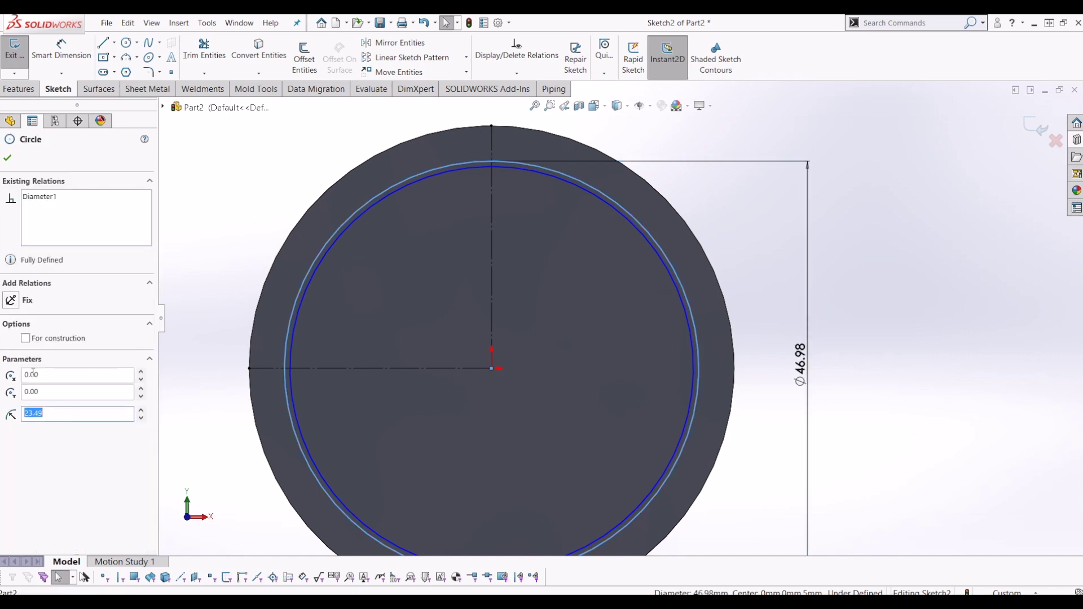
{"action": "left_click", "coordinate": [54, 339]}
{"action": "key", "text": "Escape"}
Enlarge the undimensioned circle to about 52 mm, outside the construction circle, and dimension its diameter to 50 mm.
{"action": "left_click_drag", "start_coordinate": [641, 231], "coordinate": [681, 228]}
{"action": "key", "text": "Escape"}
{"action": "left_click", "coordinate": [61, 50]}
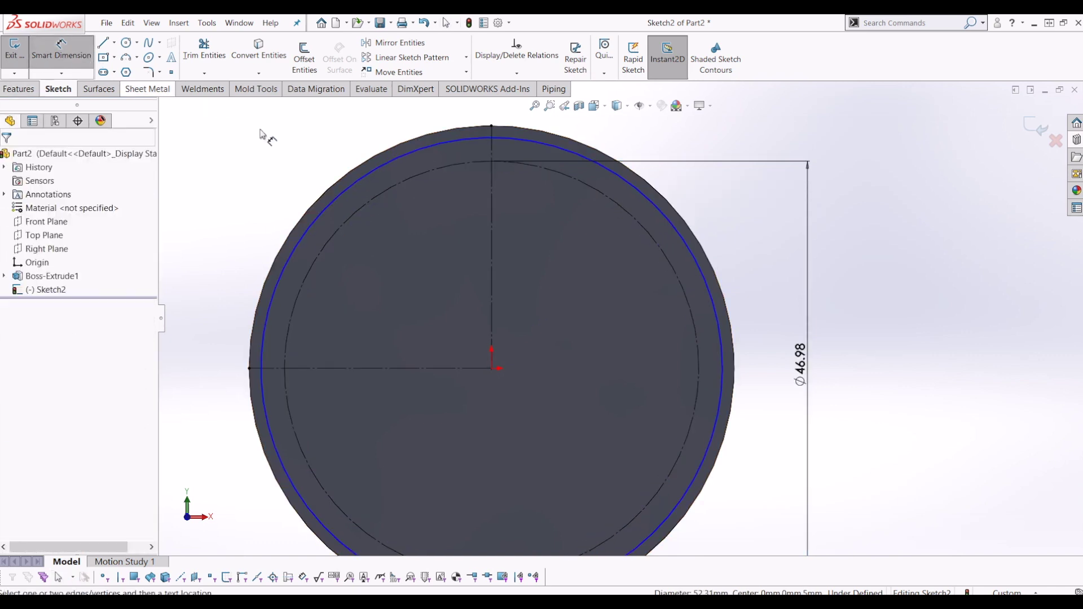
{"action": "left_click", "coordinate": [713, 286]}
{"action": "scroll", "coordinate": [760, 341], "scroll_direction": "down", "scroll_amount": 2}
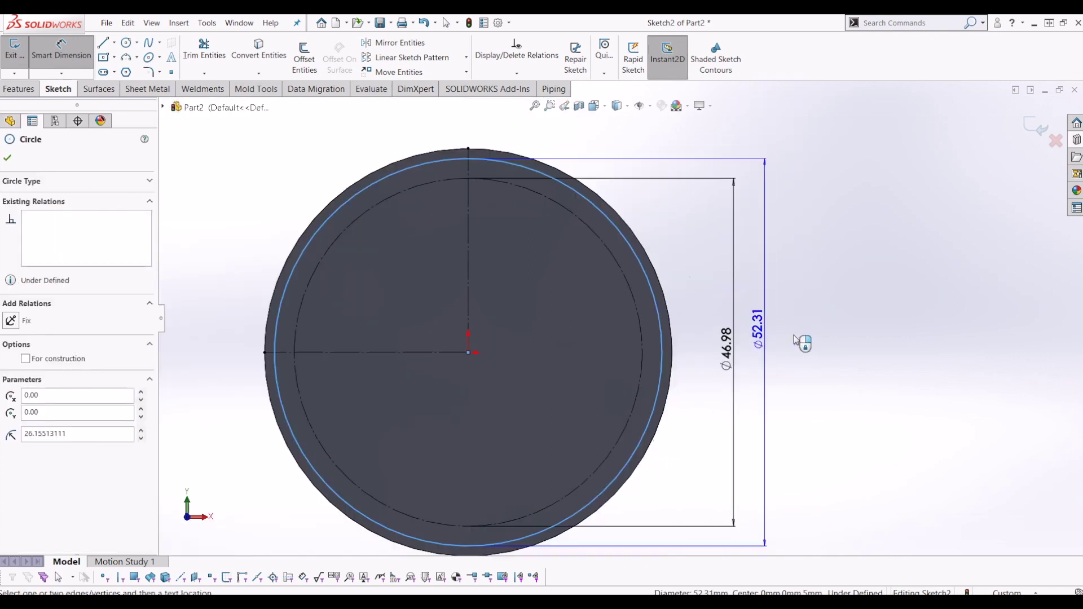
{"action": "left_click", "coordinate": [777, 349]}
{"action": "type", "text": "50"}
{"action": "key", "text": "Return"}
{"action": "key", "text": "Escape"}
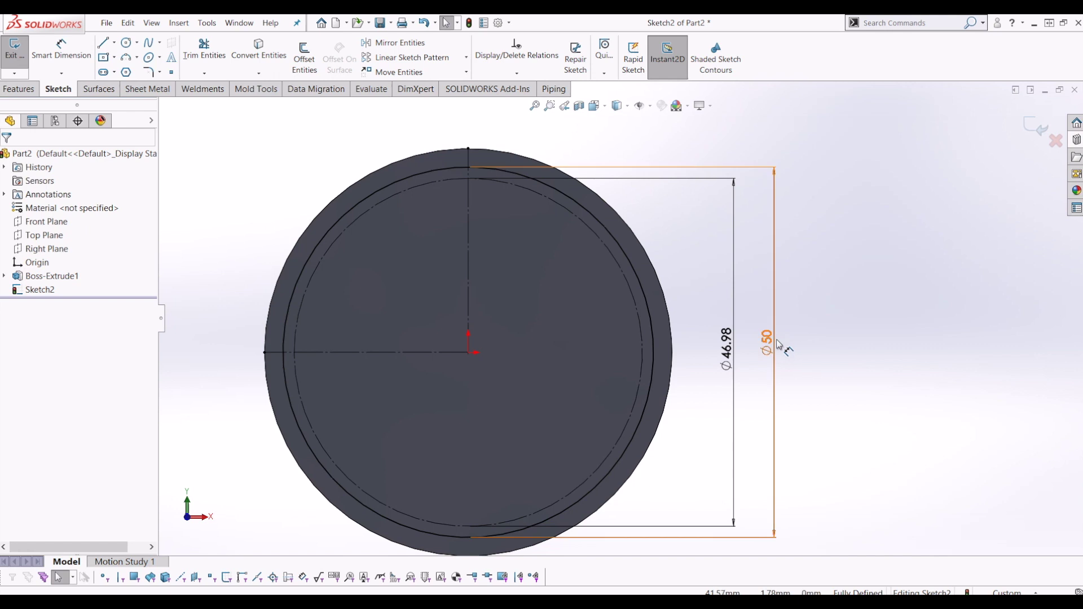
Rename the 50 mm diameter dimension.
{"action": "double_click", "coordinate": [769, 345]}
{"action": "left_click", "coordinate": [768, 347]}
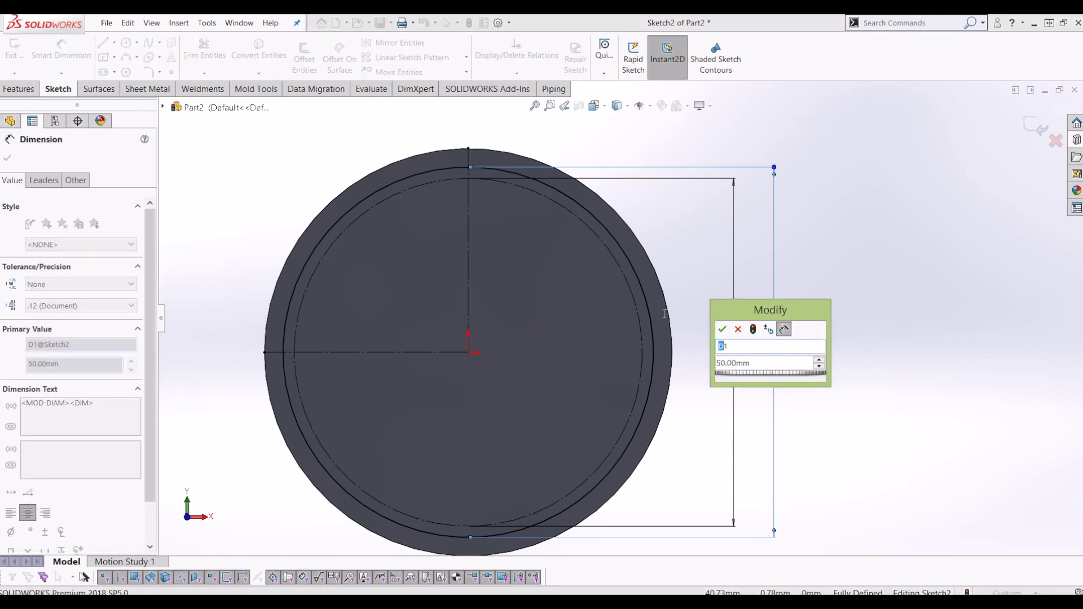
{"action": "left_click", "coordinate": [724, 327]}
Convert the 50 mm circle to construction geometry.
{"action": "left_click", "coordinate": [415, 175]}
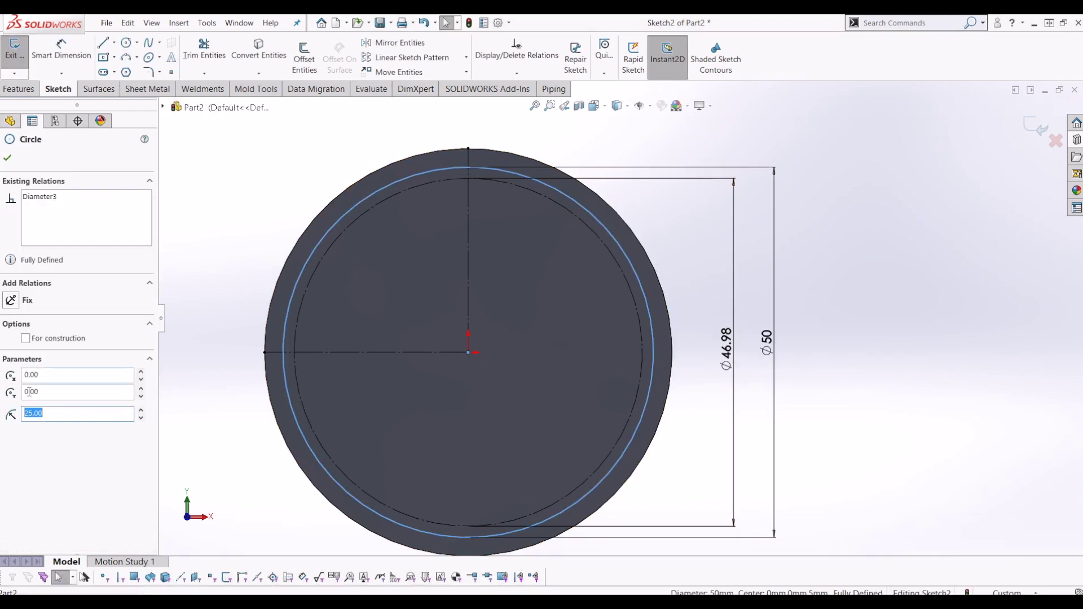
{"action": "key", "text": "Escape"}
{"action": "scroll", "coordinate": [607, 308], "scroll_direction": "up", "scroll_amount": 3}
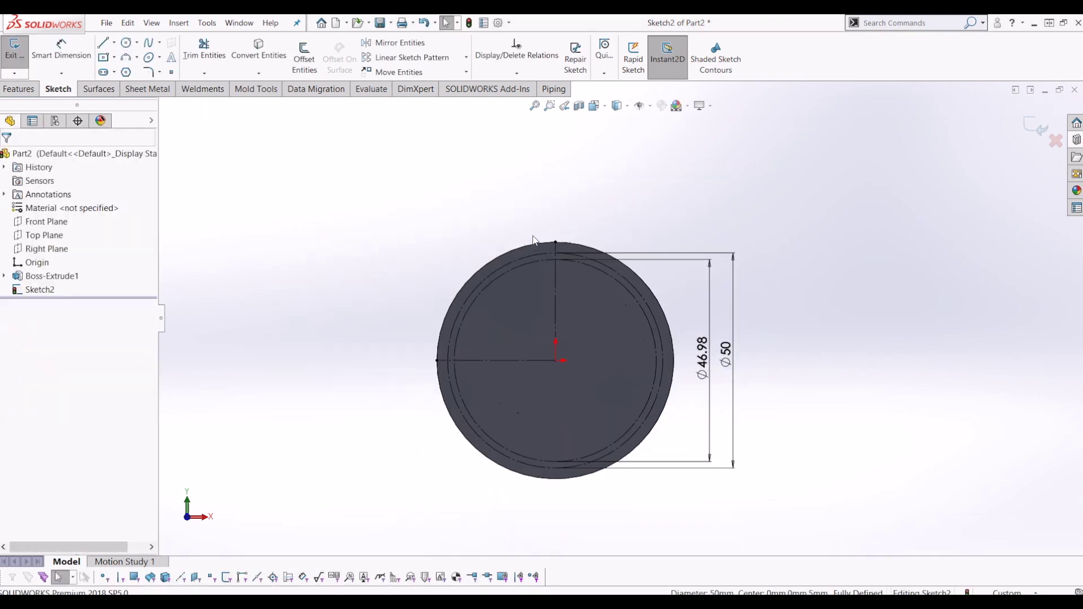
Sketch a short three-point arc along the 46.98 mm construction circle, starting at the vertical centerline and running left.
{"action": "scroll", "coordinate": [571, 261], "scroll_direction": "down", "scroll_amount": 2}
{"action": "scroll", "coordinate": [572, 265], "scroll_direction": "down", "scroll_amount": 1}
{"action": "scroll", "coordinate": [576, 246], "scroll_direction": "up", "scroll_amount": 1}
{"action": "scroll", "coordinate": [575, 245], "scroll_direction": "down", "scroll_amount": 2}
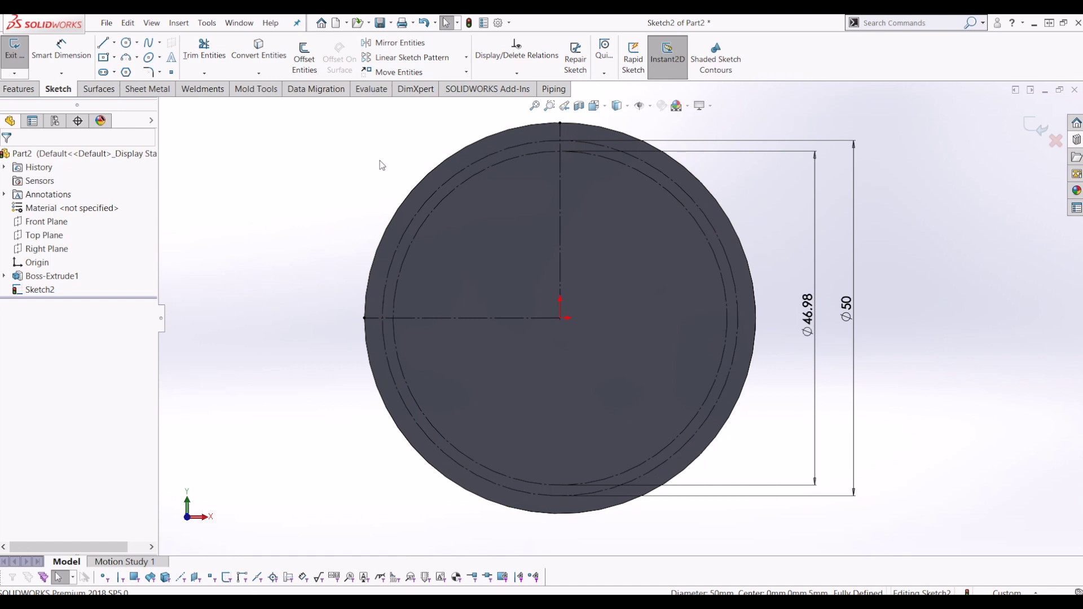
{"action": "scroll", "coordinate": [558, 133], "scroll_direction": "down", "scroll_amount": 3}
{"action": "scroll", "coordinate": [586, 145], "scroll_direction": "down", "scroll_amount": 3}
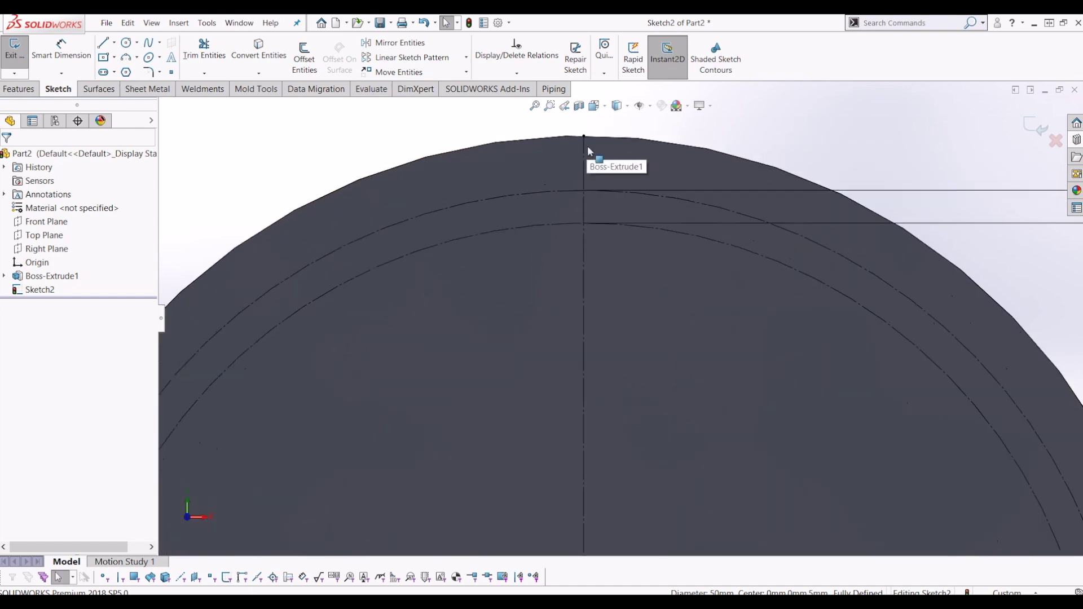
{"action": "left_click", "coordinate": [126, 57]}
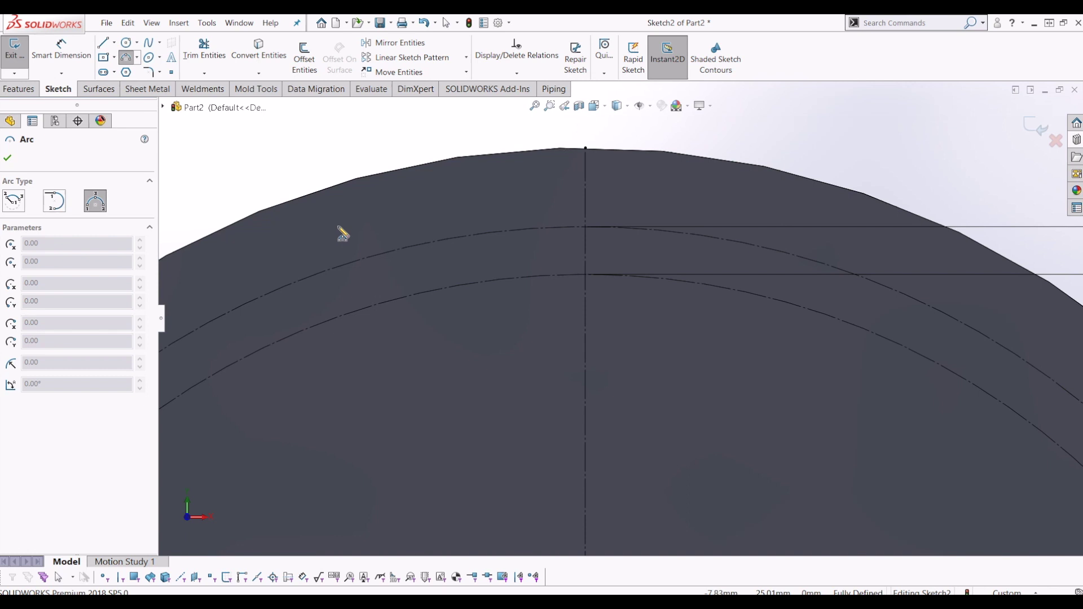
{"action": "left_click", "coordinate": [585, 274]}
{"action": "left_click", "coordinate": [487, 281]}
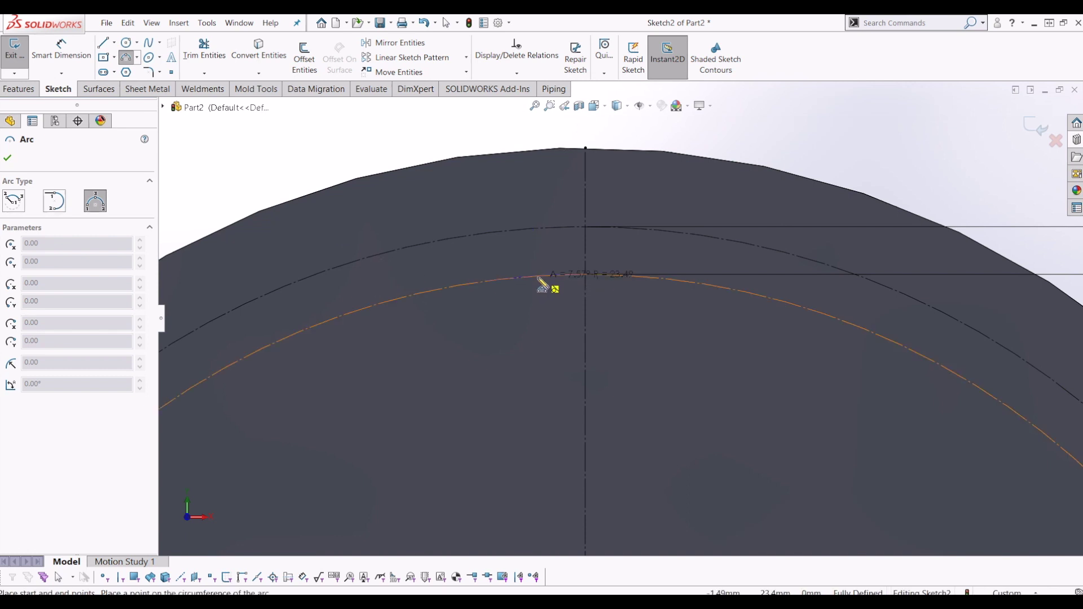
{"action": "left_click", "coordinate": [544, 286]}
{"action": "key", "text": "Escape"}
Move the arc's free endpoint along the 46.98 mm circle to about 1.66 mm left of the vertical centerline.
{"action": "scroll", "coordinate": [571, 285], "scroll_direction": "up", "scroll_amount": 3}
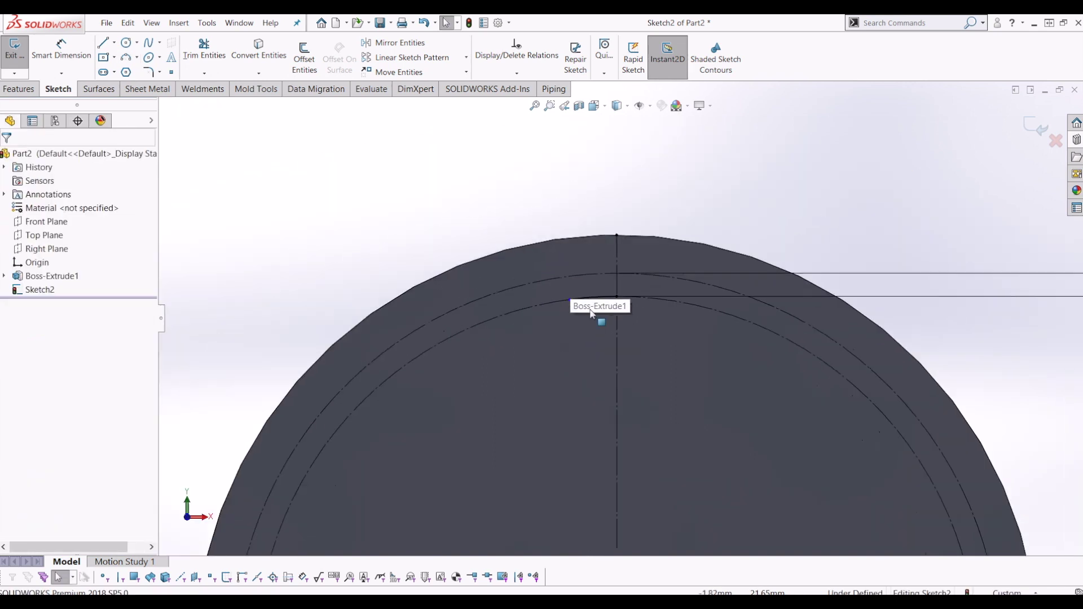
{"action": "scroll", "coordinate": [581, 298], "scroll_direction": "down", "scroll_amount": 3}
{"action": "left_click_drag", "start_coordinate": [557, 290], "coordinate": [609, 283]}
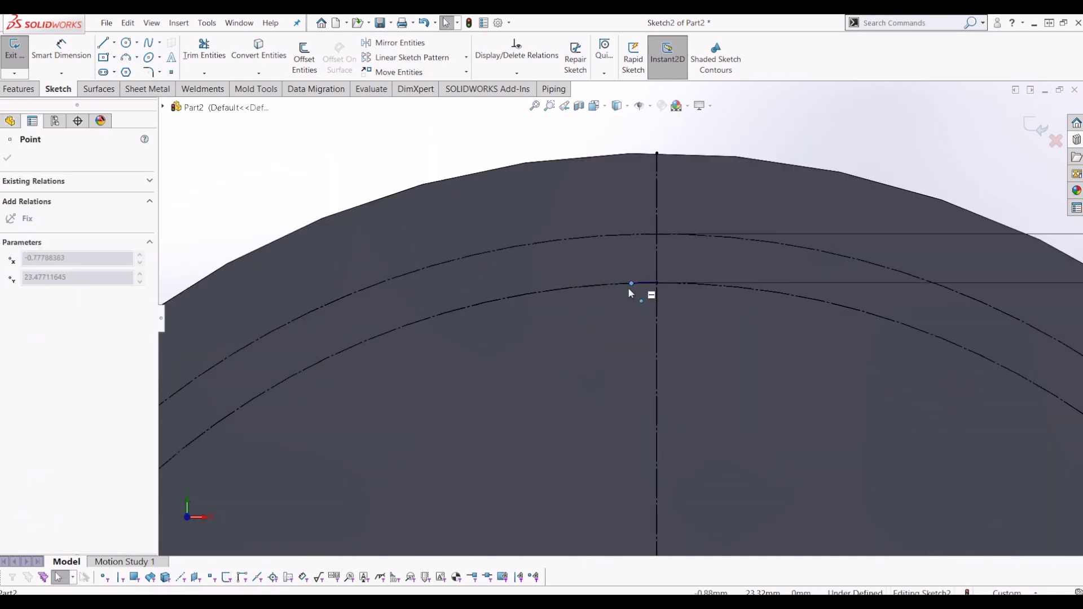
{"action": "left_click", "coordinate": [601, 285]}
{"action": "scroll", "coordinate": [596, 305], "scroll_direction": "up", "scroll_amount": 3}
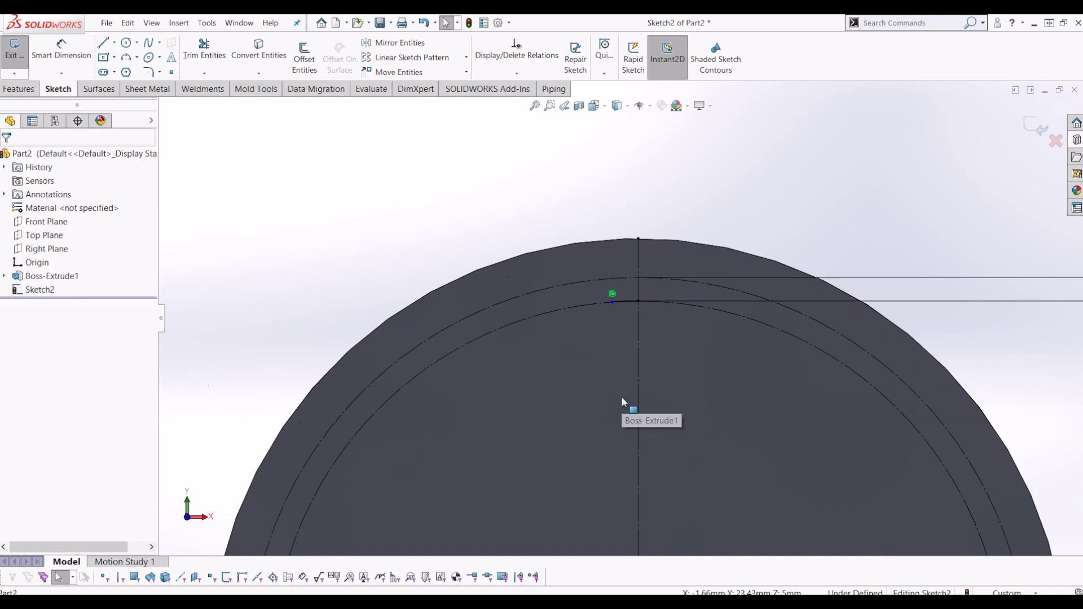
Draw a line from the origin to the arc's left endpoint on the 46.98 mm circle.
{"action": "key", "text": "l"}
{"action": "scroll", "coordinate": [612, 421], "scroll_direction": "up", "scroll_amount": 3}
{"action": "scroll", "coordinate": [643, 459], "scroll_direction": "down", "scroll_amount": 1}
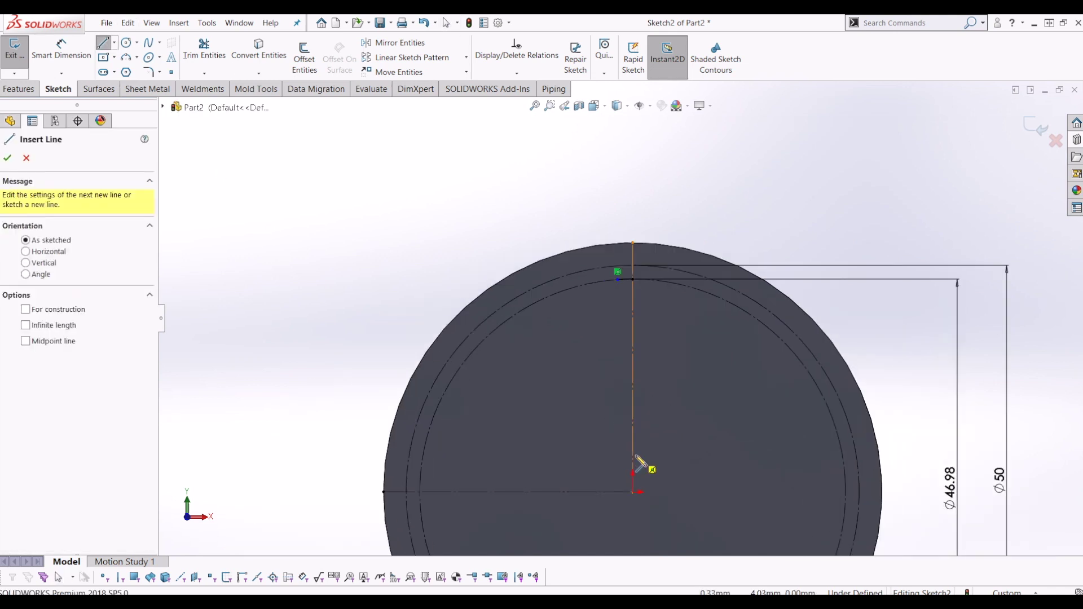
{"action": "left_click", "coordinate": [631, 492]}
{"action": "scroll", "coordinate": [632, 339], "scroll_direction": "down", "scroll_amount": 2}
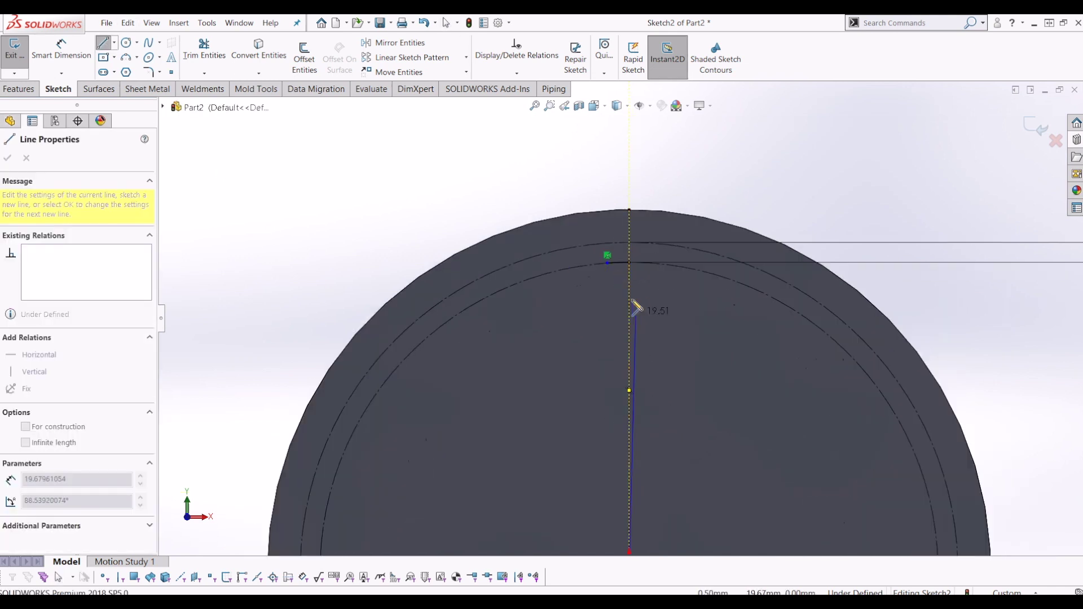
{"action": "left_click", "coordinate": [607, 263]}
{"action": "key", "text": "Escape"}
Adjust the line's upper endpoint along the 46.98 mm circle to about 1.48 mm left of the vertical centerline.
{"action": "scroll", "coordinate": [628, 472], "scroll_direction": "up", "scroll_amount": 3}
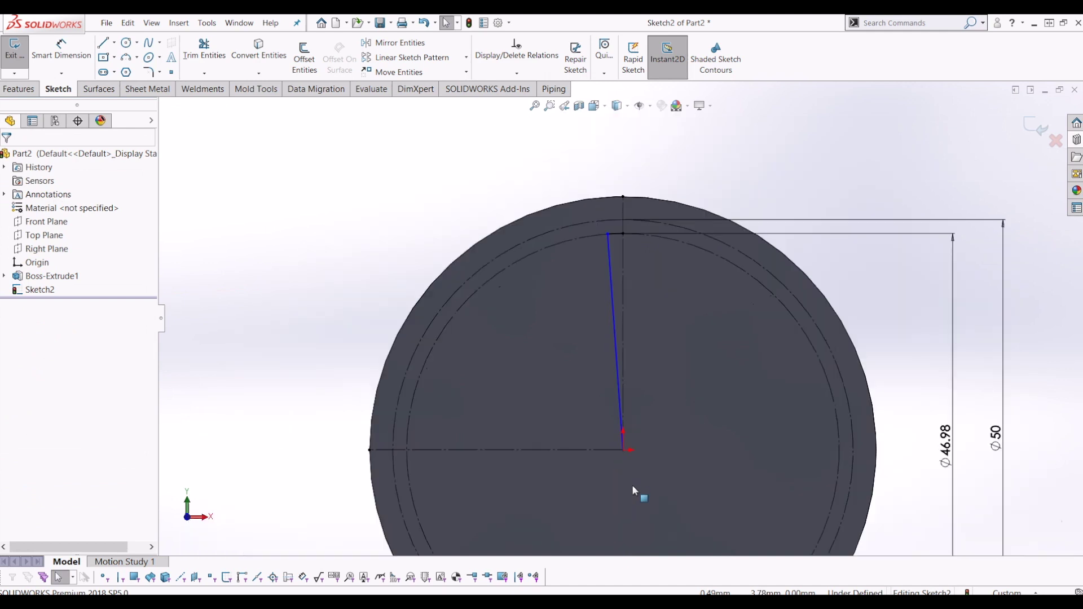
{"action": "scroll", "coordinate": [657, 349], "scroll_direction": "down", "scroll_amount": 1}
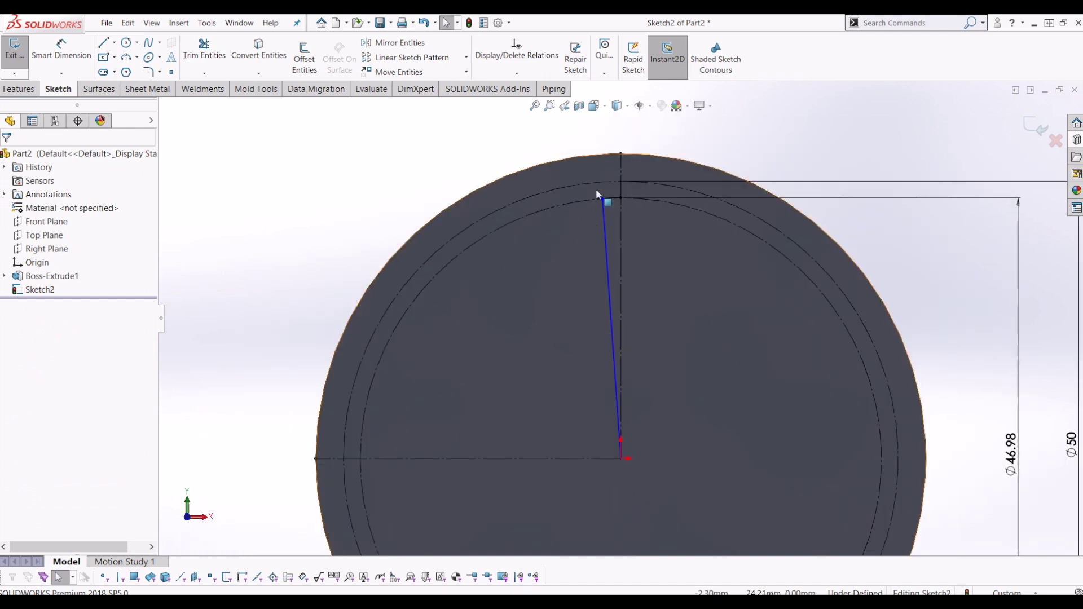
{"action": "scroll", "coordinate": [604, 201], "scroll_direction": "down", "scroll_amount": 3}
{"action": "mouse_move", "coordinate": [612, 230]}
{"action": "left_mouse_down"}
{"action": "mouse_move", "coordinate": [521, 233]}
{"action": "mouse_move", "coordinate": [614, 229]}
{"action": "left_mouse_up"}
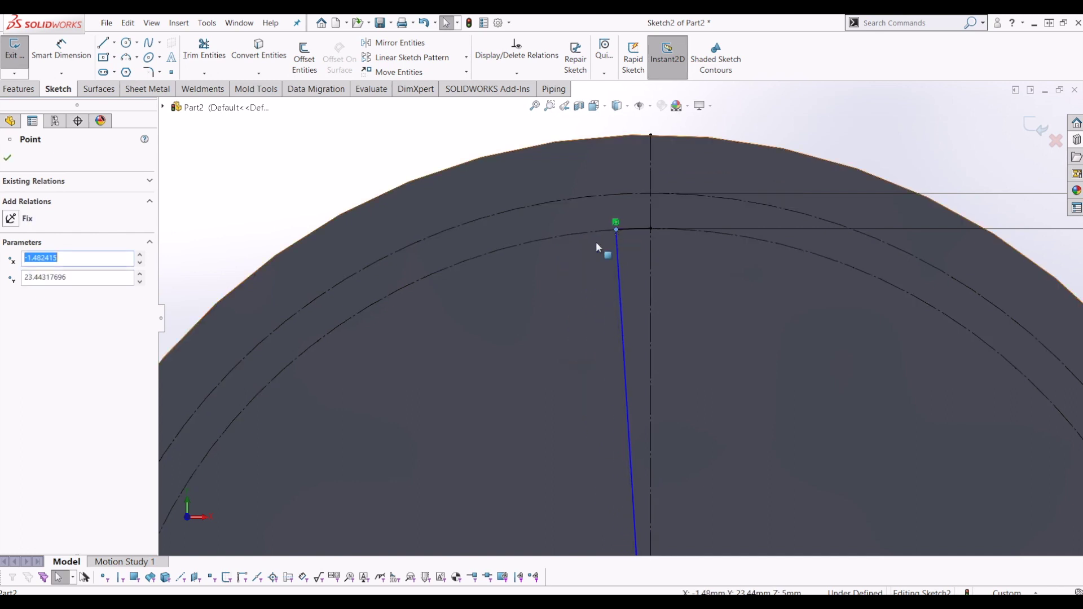
{"action": "key", "text": "Escape"}
Place a sketch point on the 50 mm construction circle, about 2.17 mm left of the vertical centerline.
{"action": "scroll", "coordinate": [607, 238], "scroll_direction": "up", "scroll_amount": 1}
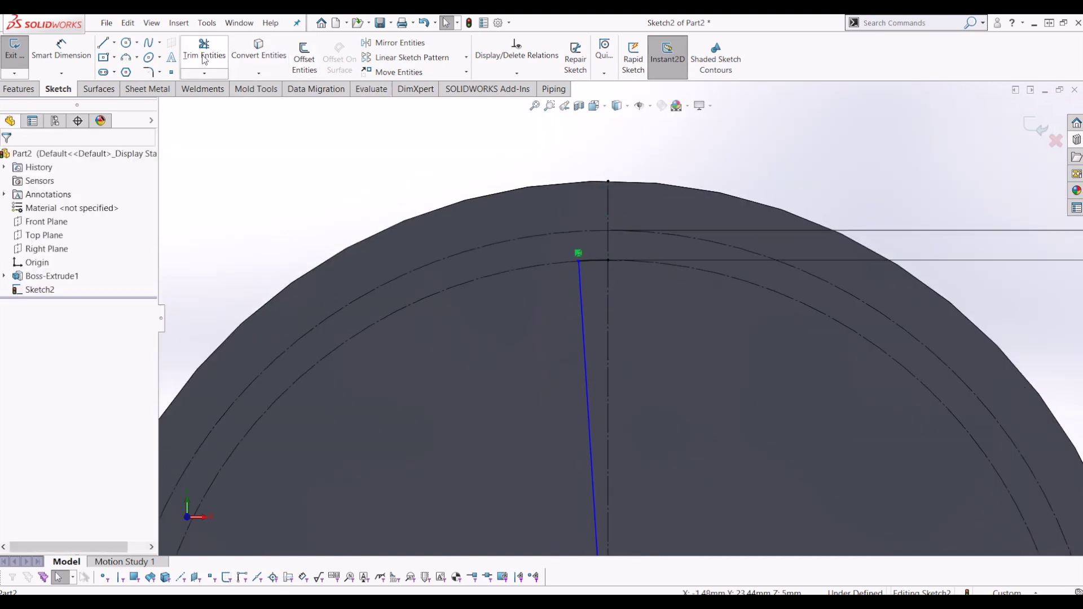
{"action": "left_click", "coordinate": [171, 72]}
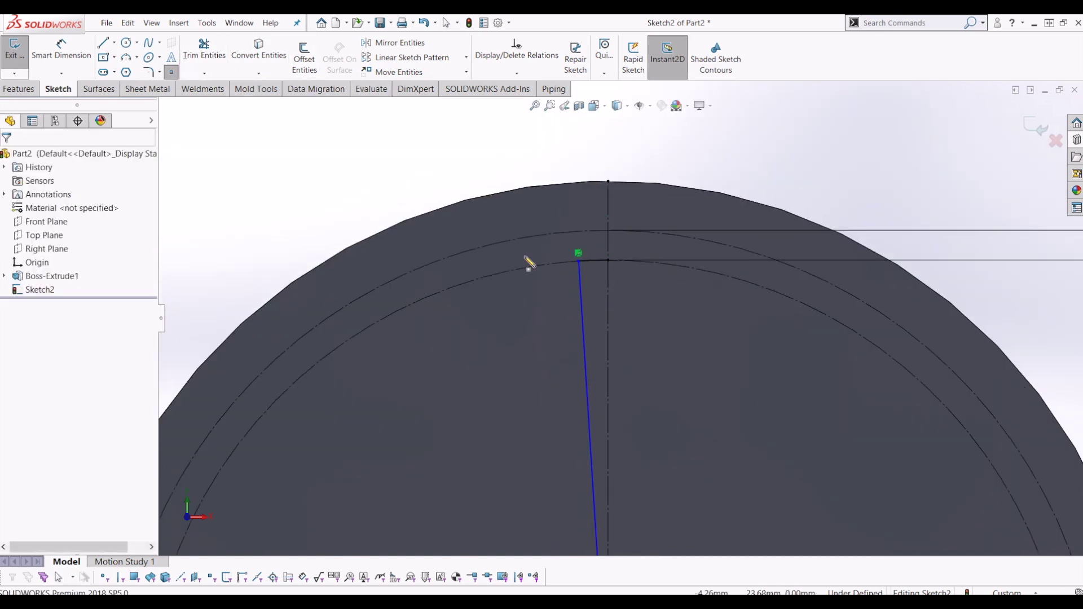
{"action": "left_click", "coordinate": [564, 231]}
{"action": "key", "text": "Escape"}
Dimension the point on the 50 mm circle 1.96 mm from the vertical centerline and open the dimension's name for editing.
{"action": "left_click", "coordinate": [61, 50]}
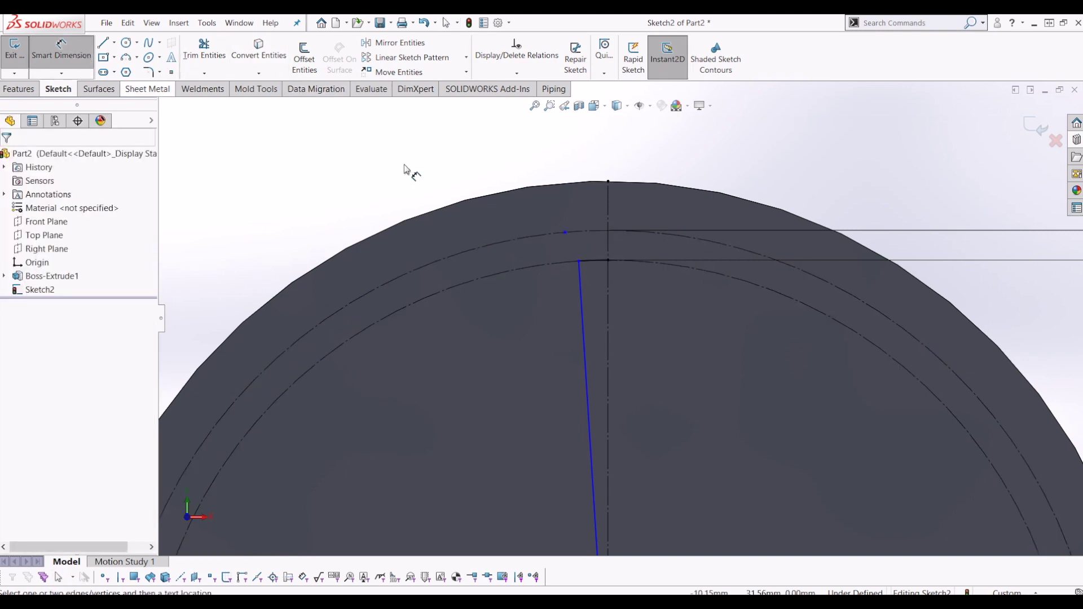
{"action": "left_click", "coordinate": [565, 232]}
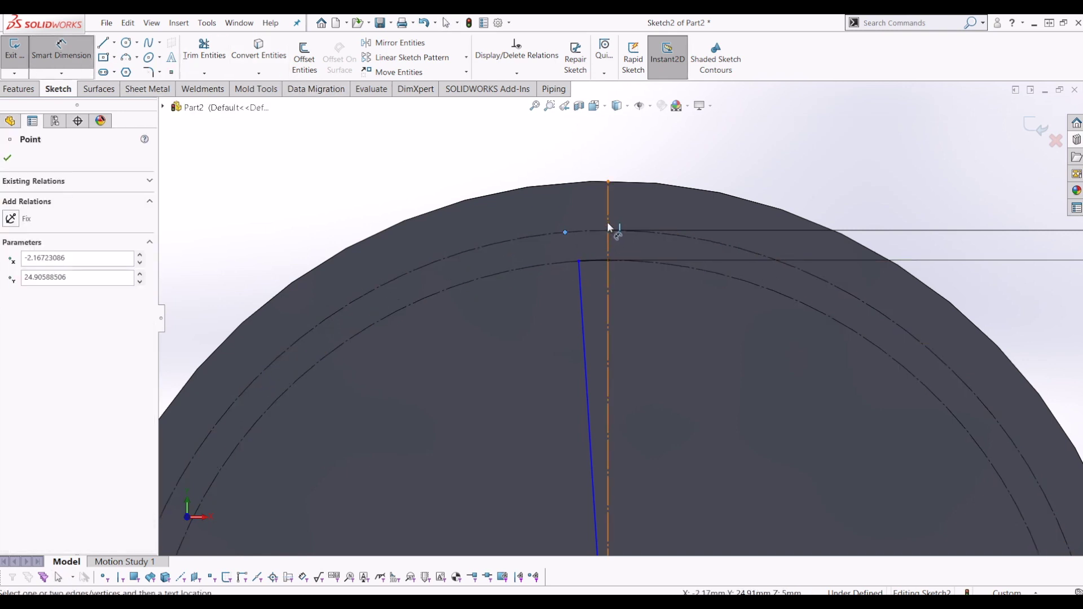
{"action": "left_click", "coordinate": [608, 221]}
{"action": "scroll", "coordinate": [589, 223], "scroll_direction": "down", "scroll_amount": 3}
{"action": "left_click", "coordinate": [583, 213]}
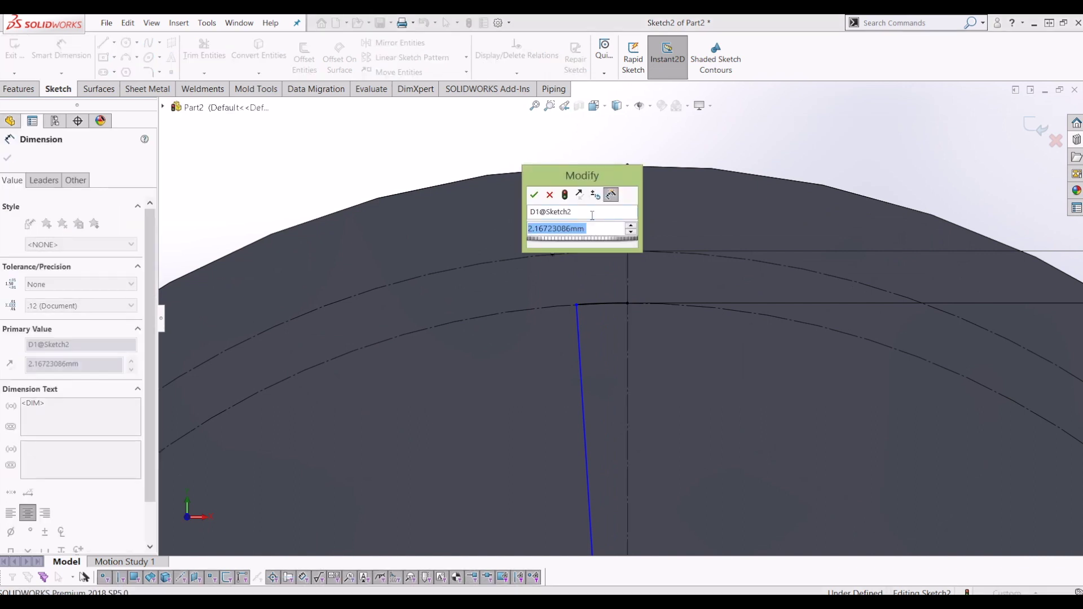
{"action": "type", "text": "1"}
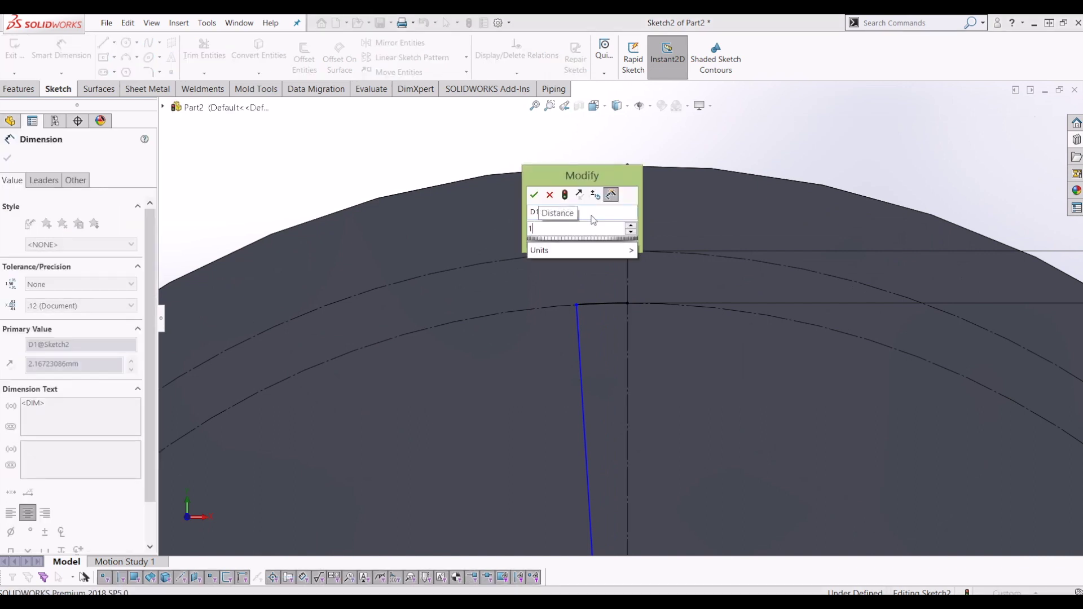
{"action": "type", "text": ".96"}
{"action": "key", "text": "Return"}
{"action": "double_click", "coordinate": [590, 206]}
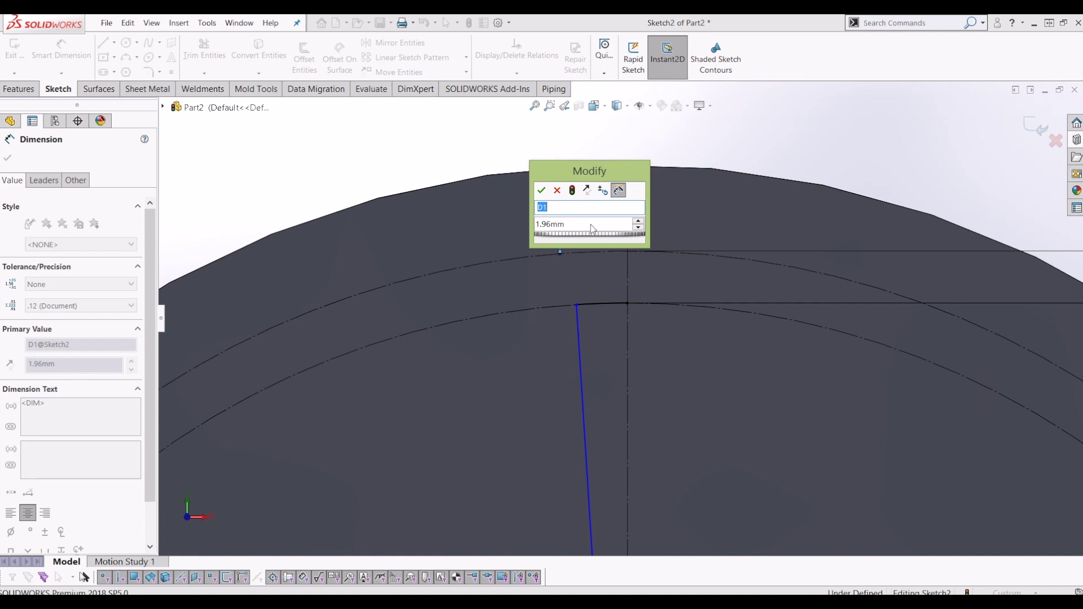
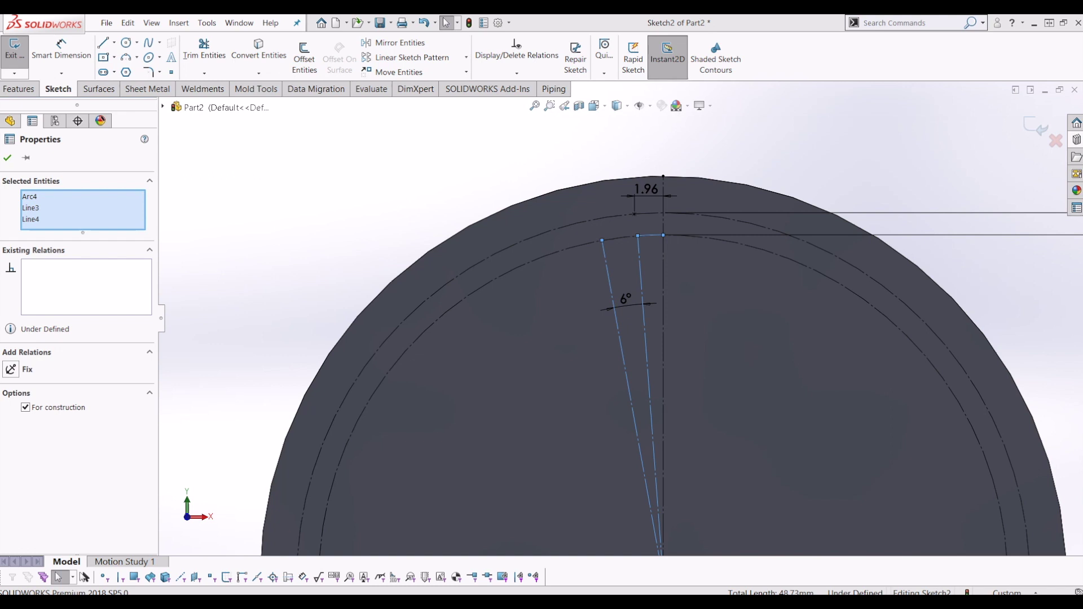
{"action": "left_click", "coordinate": [53, 56]}
{"action": "scroll", "coordinate": [722, 259], "scroll_direction": "down", "scroll_amount": 1}
{"action": "left_click", "coordinate": [649, 233]}
{"action": "left_click", "coordinate": [622, 232]}
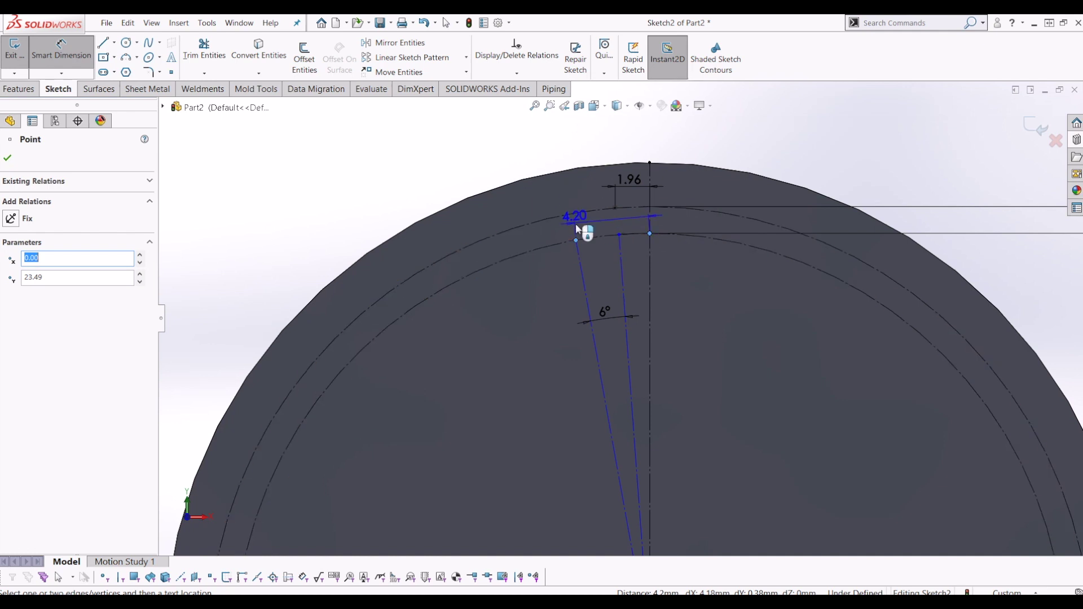
{"action": "key", "text": "Escape"}
{"action": "key", "text": "Escape"}
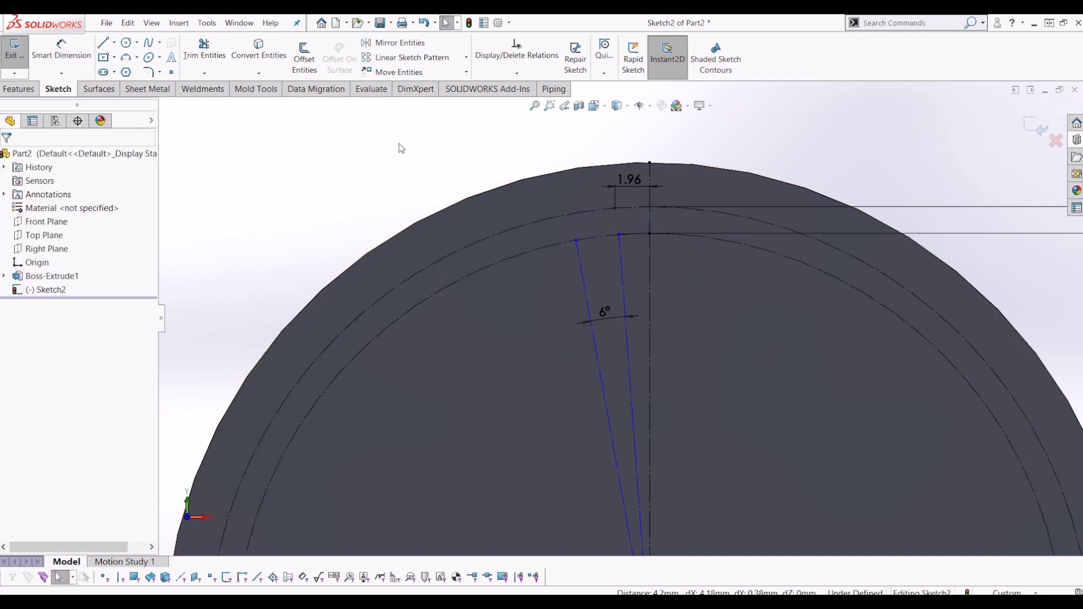
Draw a line about 3.67 mm long from the left reference line's upper endpoint, rising toward the vertical centerline.
{"action": "scroll", "coordinate": [614, 232], "scroll_direction": "down", "scroll_amount": 1}
{"action": "left_click", "coordinate": [102, 43]}
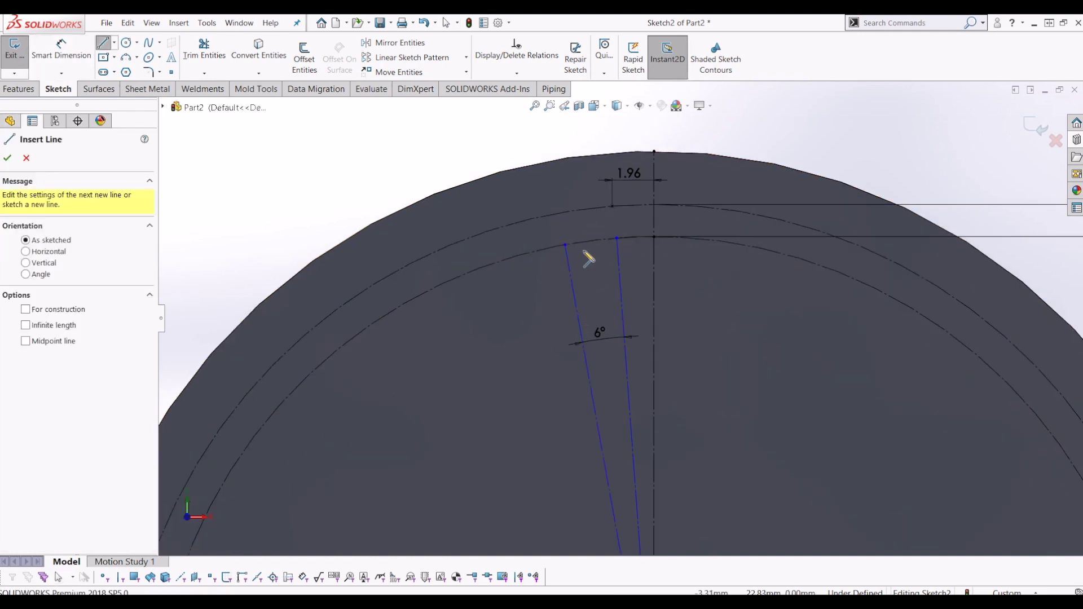
{"action": "left_click", "coordinate": [566, 244]}
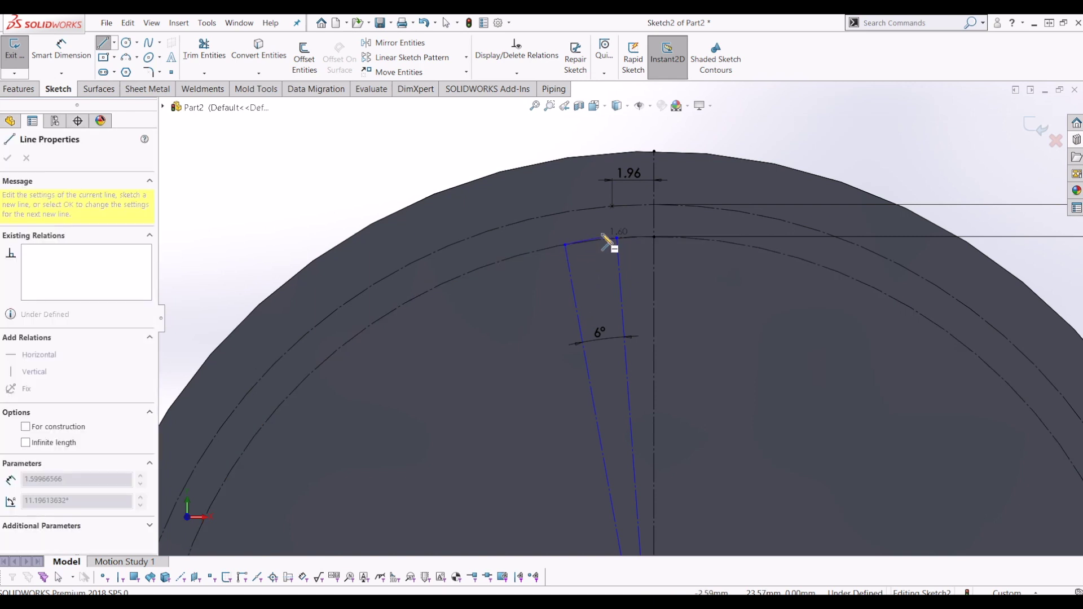
{"action": "left_click", "coordinate": [640, 222]}
{"action": "key", "text": "Escape"}
Make the new short line perpendicular to the left reference line.
{"action": "left_click", "coordinate": [609, 232]}
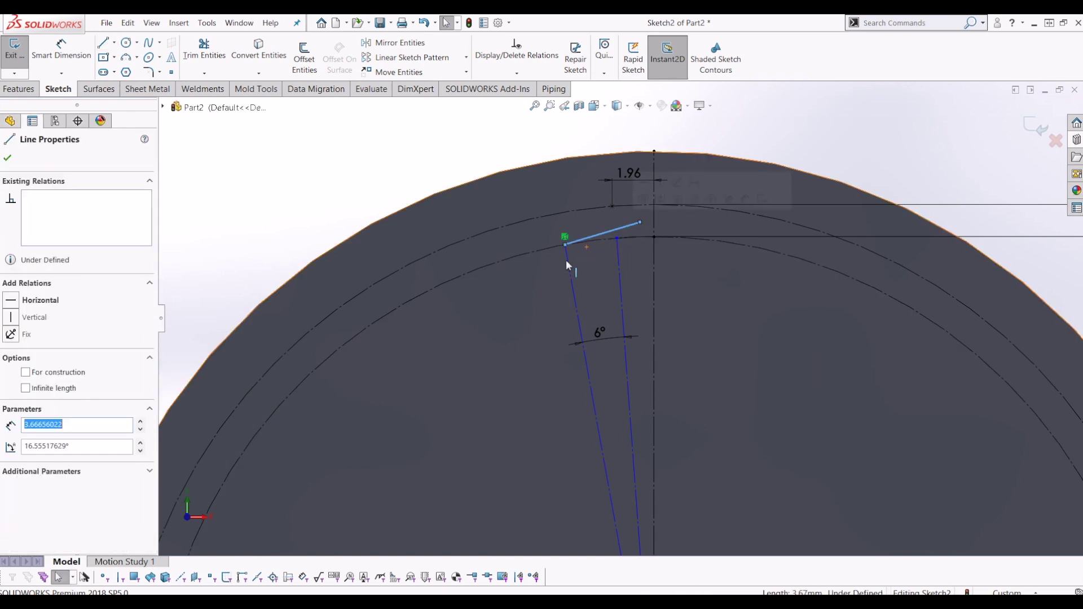
{"action": "left_click", "coordinate": [566, 262], "text": "ctrl"}
{"action": "left_click", "coordinate": [33, 409]}
{"action": "left_click", "coordinate": [645, 257]}
{"action": "scroll", "coordinate": [645, 257], "scroll_direction": "down", "scroll_amount": 2}
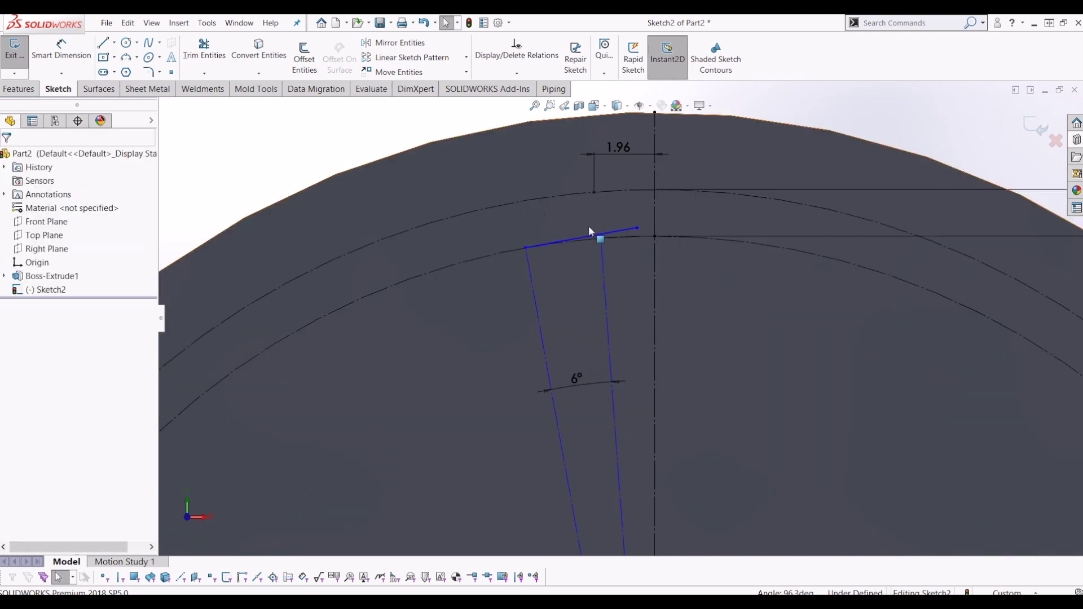
Convert the perpendicular line to construction geometry and move its free end for a length of about 3.84 mm.
{"action": "left_click", "coordinate": [587, 226]}
{"action": "left_click", "coordinate": [570, 210]}
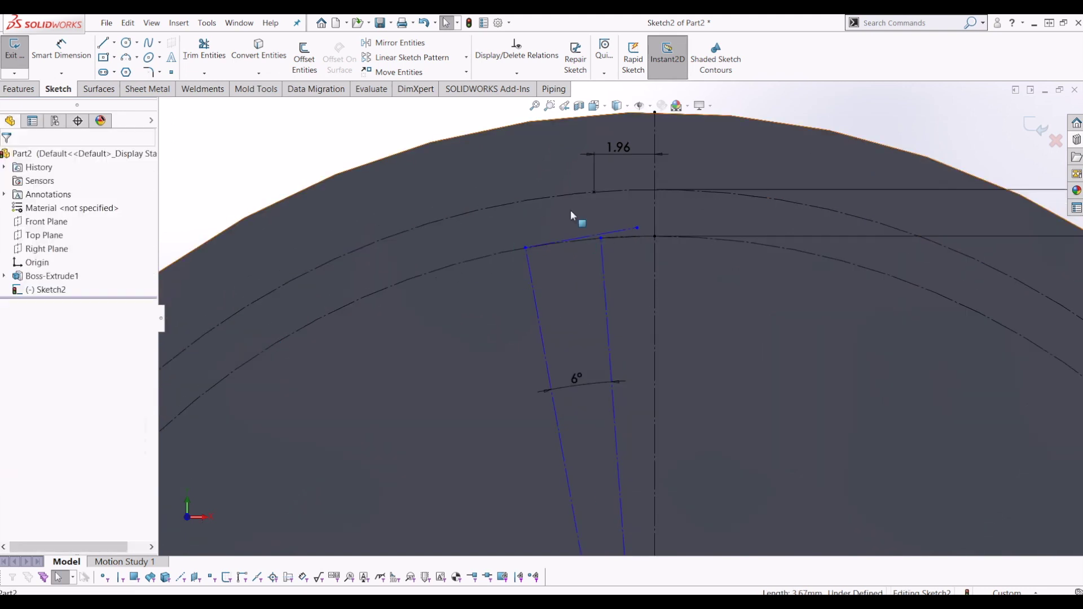
{"action": "mouse_move", "coordinate": [636, 228]}
{"action": "left_mouse_down"}
{"action": "mouse_move", "coordinate": [598, 226]}
{"action": "mouse_move", "coordinate": [647, 230]}
{"action": "mouse_move", "coordinate": [619, 229]}
{"action": "mouse_move", "coordinate": [631, 227]}
{"action": "left_mouse_up"}
Add an aligned dimension between the two endpoints of the perpendicular construction line.
{"action": "left_click", "coordinate": [78, 50]}
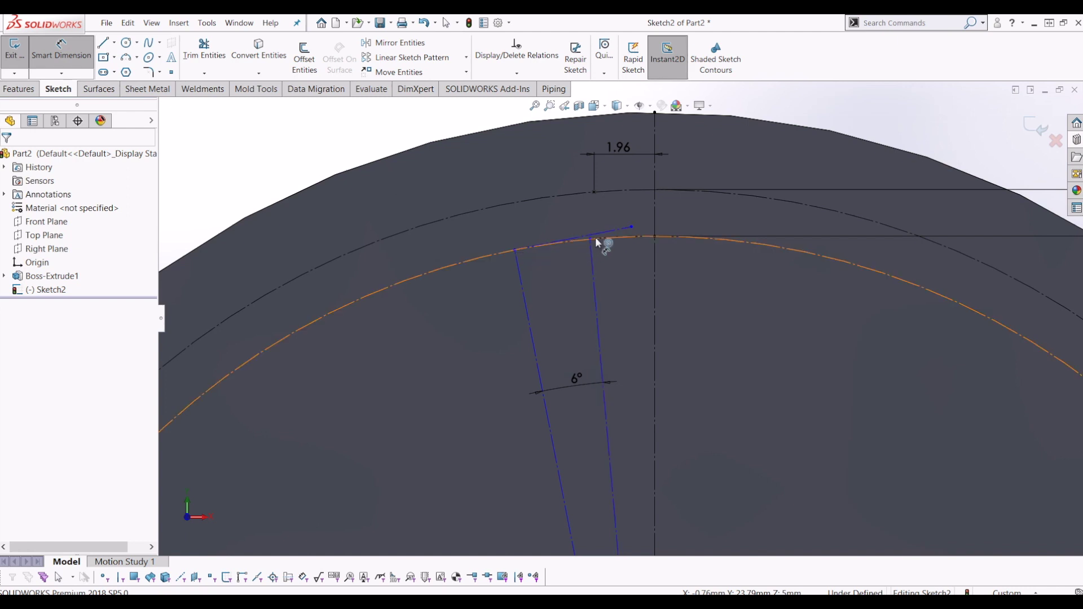
{"action": "left_click", "coordinate": [515, 249]}
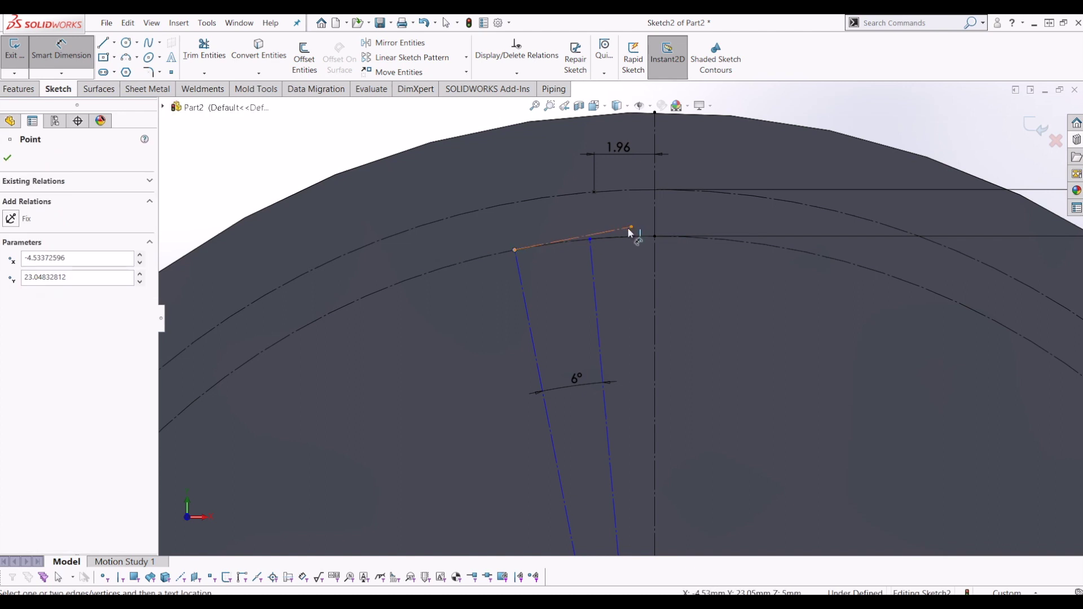
{"action": "left_click", "coordinate": [630, 228]}
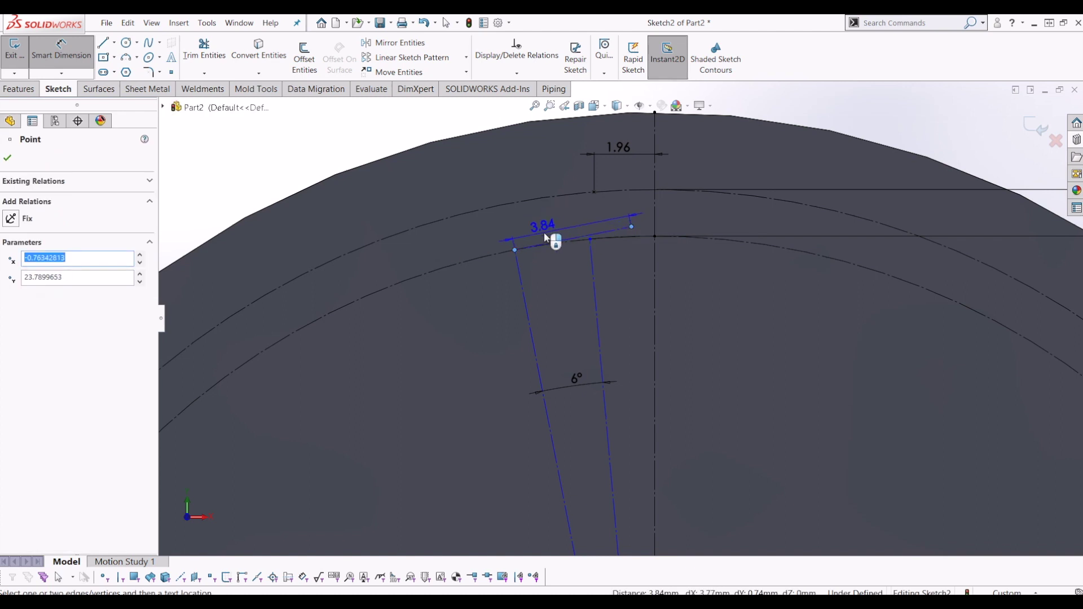
{"action": "left_click", "coordinate": [559, 229]}
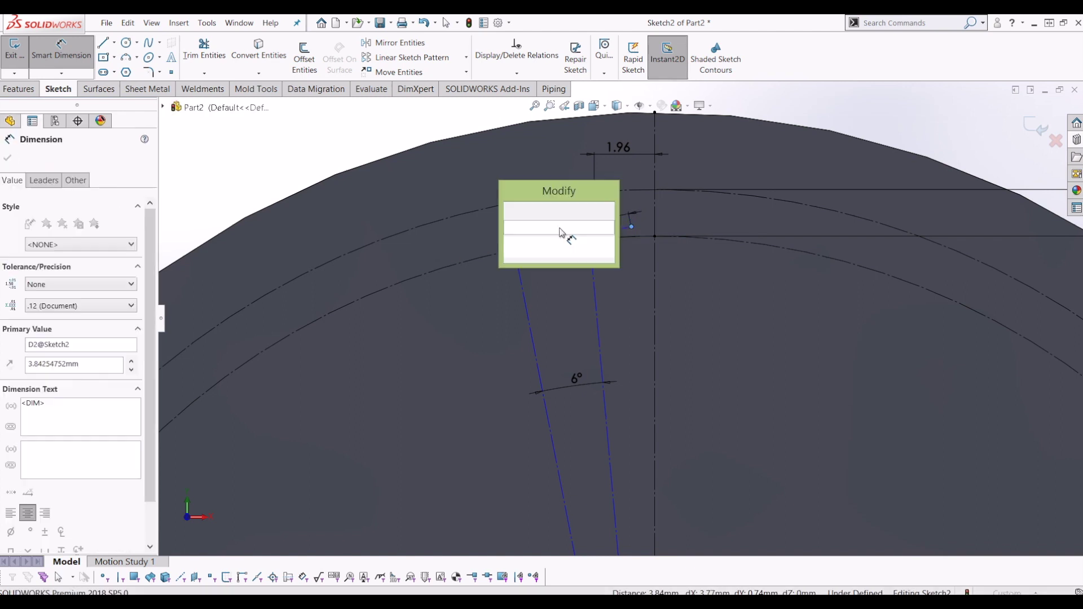
{"action": "left_click_drag", "start_coordinate": [558, 192], "coordinate": [408, 203]}
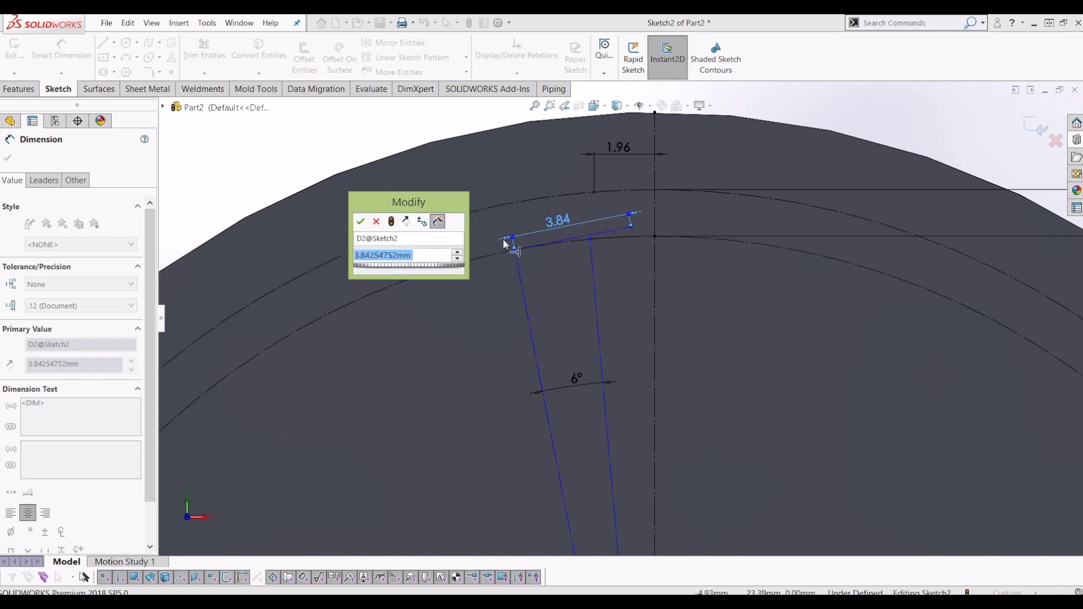
Rename the perpendicular line's length dimension to InterlouteGap.
{"action": "left_click", "coordinate": [419, 238]}
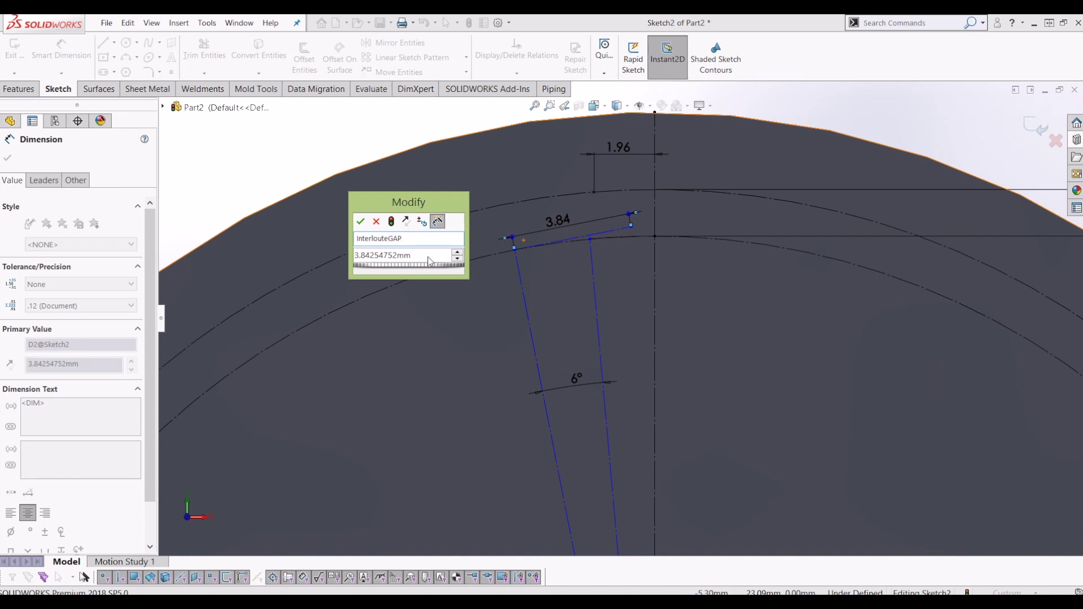
{"action": "key", "text": "BackSpace"}
{"action": "key", "text": "BackSpace"}
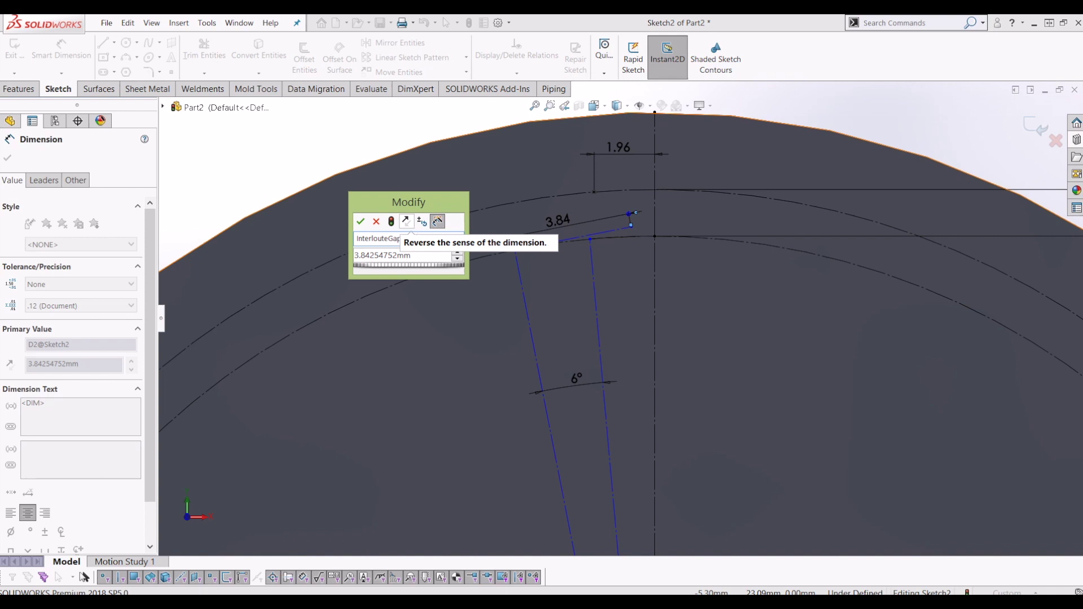
{"action": "type", "text": "ap"}
{"action": "key", "text": "Tab"}
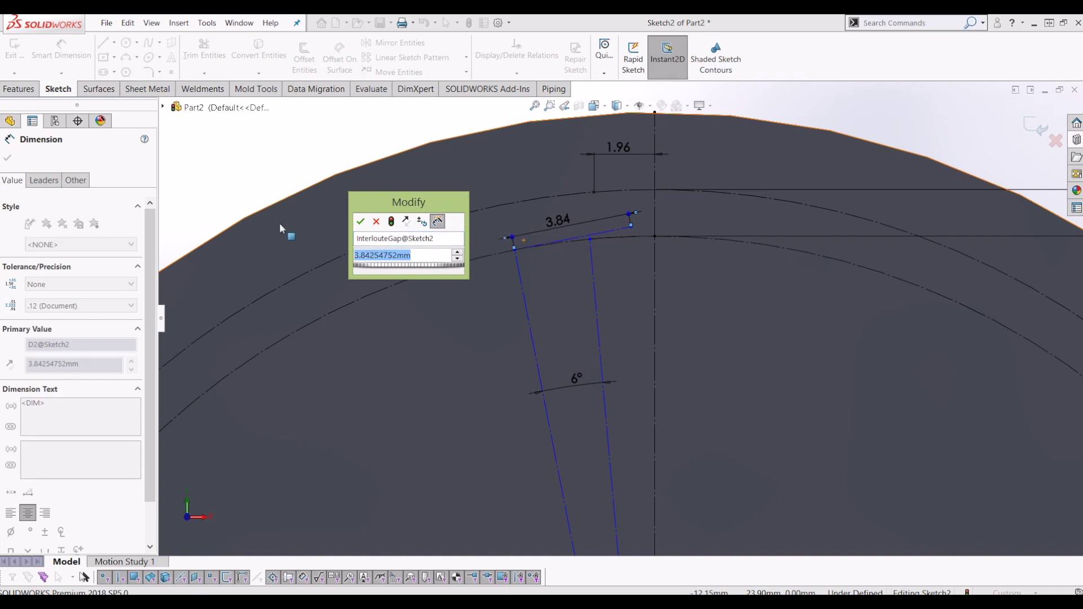
Set the InterlouteGap dimension to 2.46 mm.
{"action": "type", "text": "2.46"}
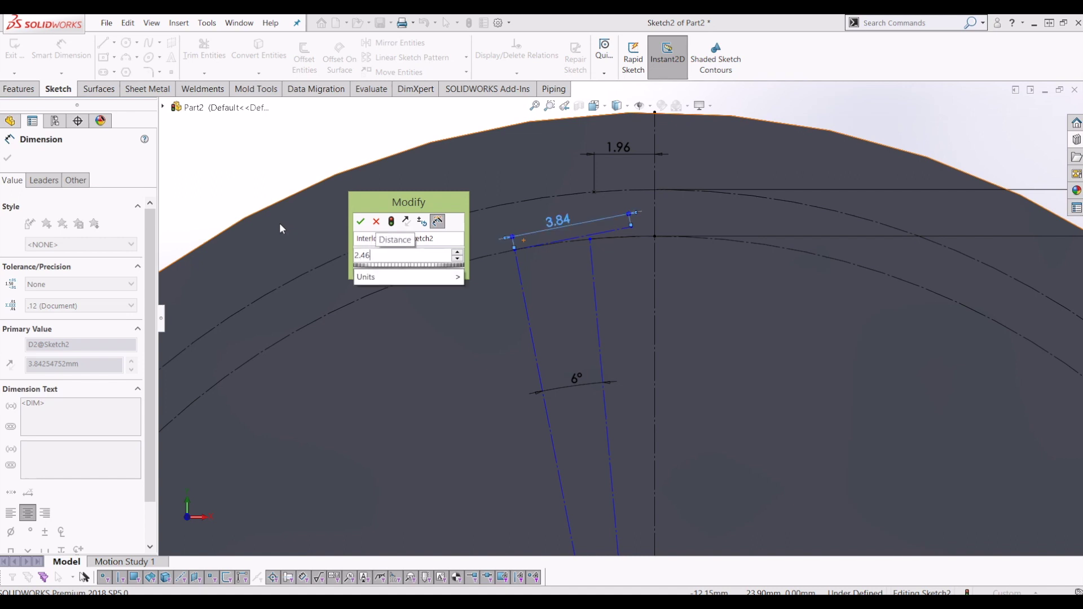
{"action": "key", "text": "Return"}
{"action": "key", "text": "Escape"}
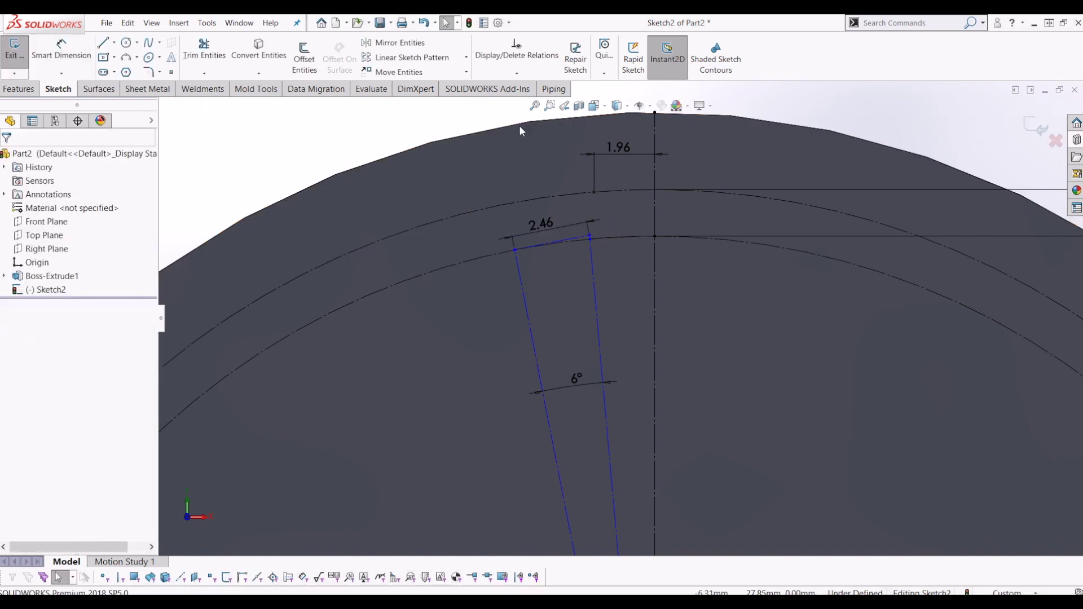
Move the right reference line's upper end along the inner construction circle to about X -1.40, Y 23.45 mm and adjust the 6° dimension's placement.
{"action": "scroll", "coordinate": [596, 238], "scroll_direction": "down", "scroll_amount": 2}
{"action": "mouse_move", "coordinate": [590, 240]}
{"action": "left_mouse_down"}
{"action": "mouse_move", "coordinate": [627, 240]}
{"action": "mouse_move", "coordinate": [614, 242]}
{"action": "left_mouse_up"}
{"action": "scroll", "coordinate": [613, 241], "scroll_direction": "down", "scroll_amount": 3}
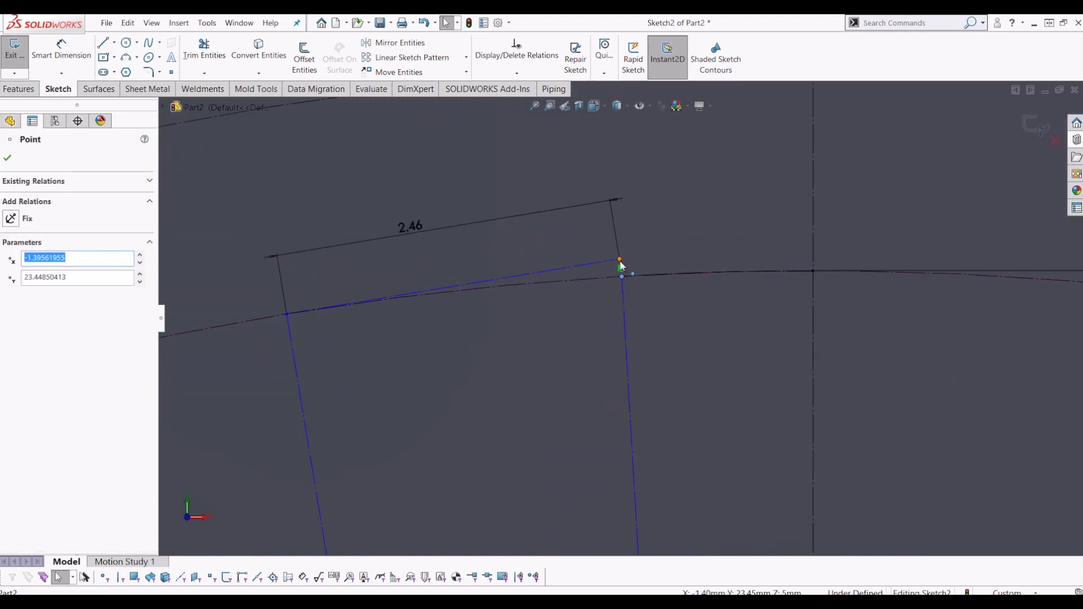
{"action": "scroll", "coordinate": [620, 191], "scroll_direction": "up", "scroll_amount": 5}
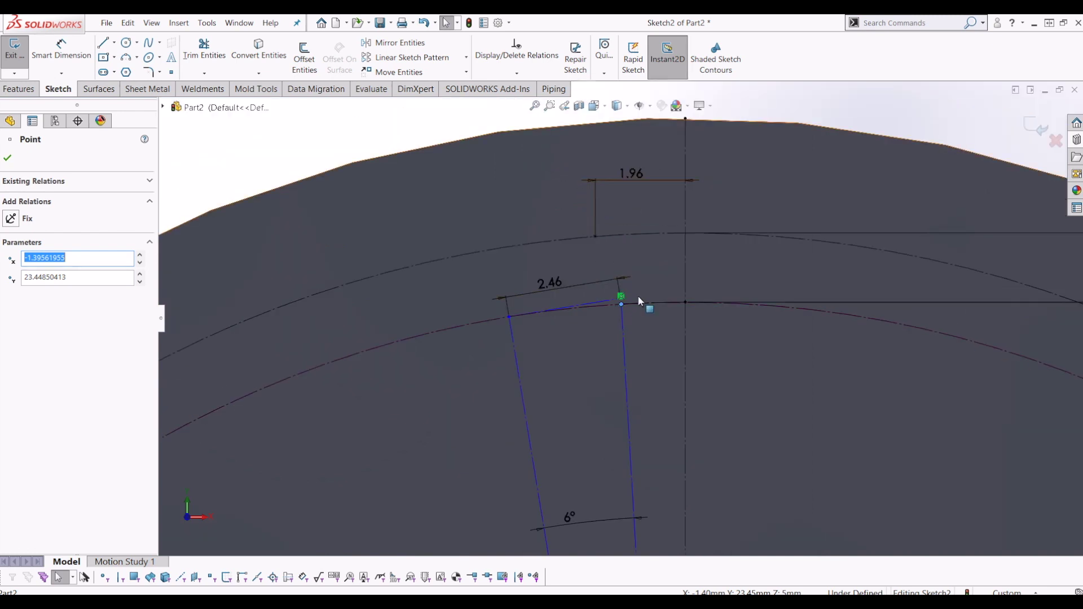
{"action": "scroll", "coordinate": [570, 299], "scroll_direction": "down", "scroll_amount": 2}
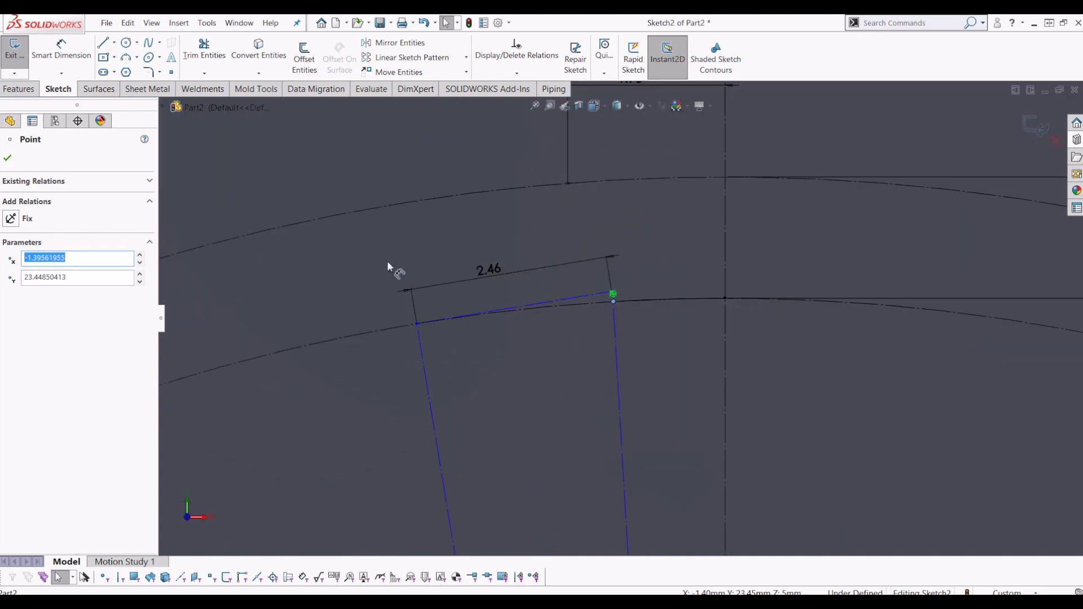
{"action": "scroll", "coordinate": [631, 304], "scroll_direction": "up", "scroll_amount": 3}
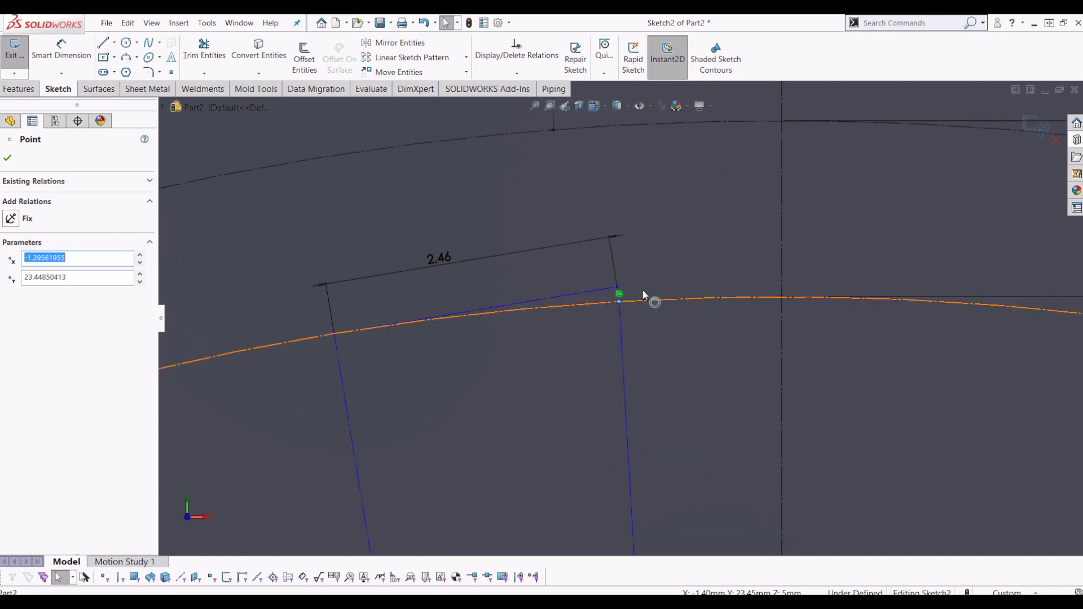
{"action": "scroll", "coordinate": [625, 326], "scroll_direction": "up", "scroll_amount": 3}
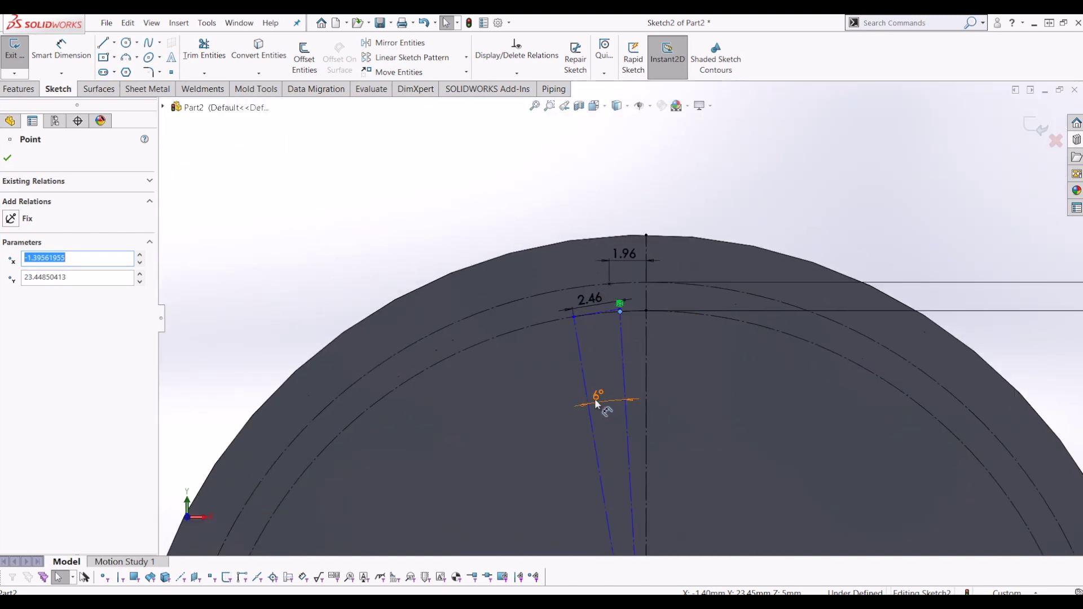
{"action": "left_click", "coordinate": [605, 401]}
{"action": "key", "text": "Escape"}
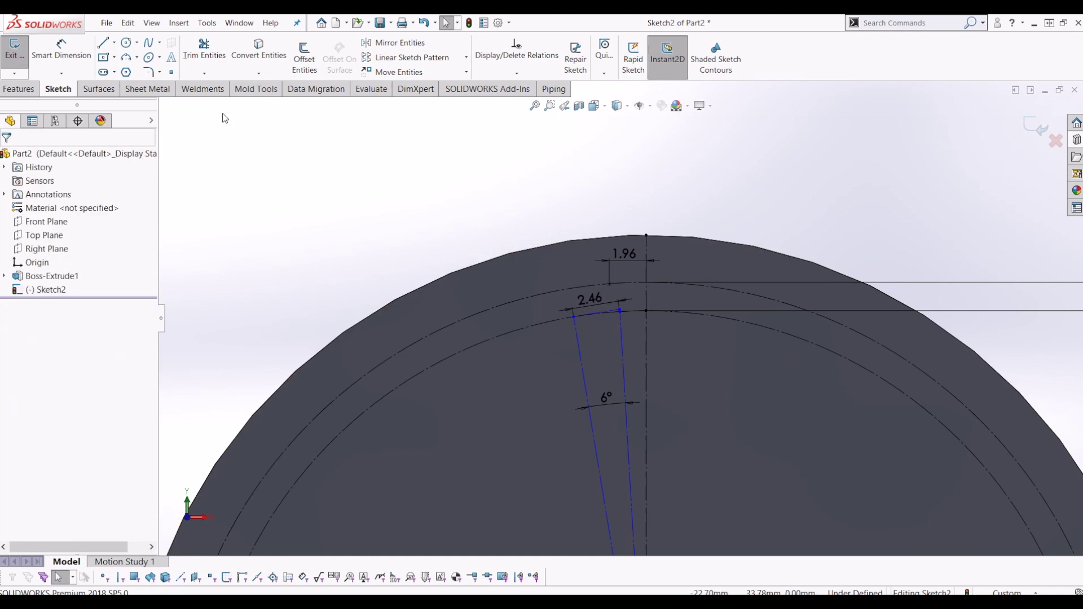
Draw a line from the origin, left of the two angled reference lines, ending on the inner construction circle at about X -5.42, Y 22.86 mm.
{"action": "scroll", "coordinate": [307, 206], "scroll_direction": "up", "scroll_amount": 2}
{"action": "left_click", "coordinate": [103, 44]}
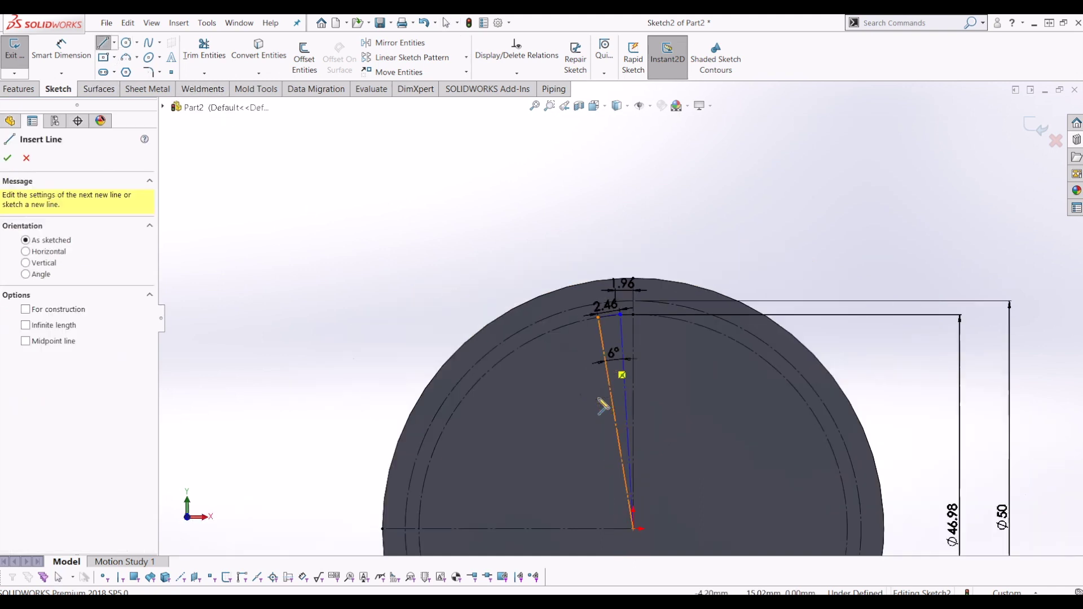
{"action": "scroll", "coordinate": [653, 553], "scroll_direction": "down", "scroll_amount": 2}
{"action": "left_click", "coordinate": [642, 550]}
{"action": "scroll", "coordinate": [580, 210], "scroll_direction": "down", "scroll_amount": 2}
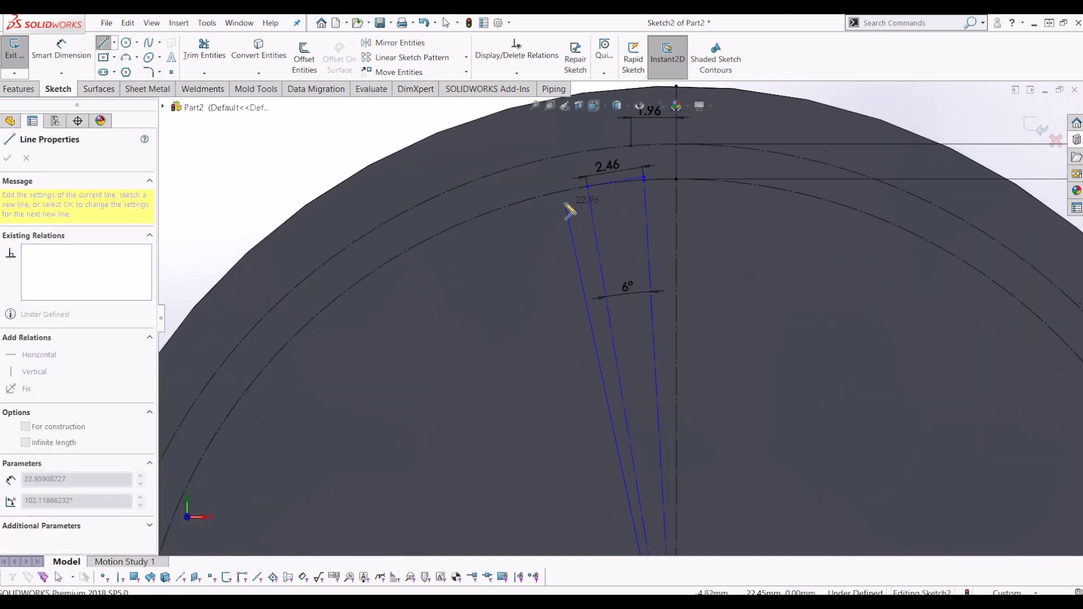
{"action": "left_click", "coordinate": [541, 177]}
{"action": "key", "text": "Escape"}
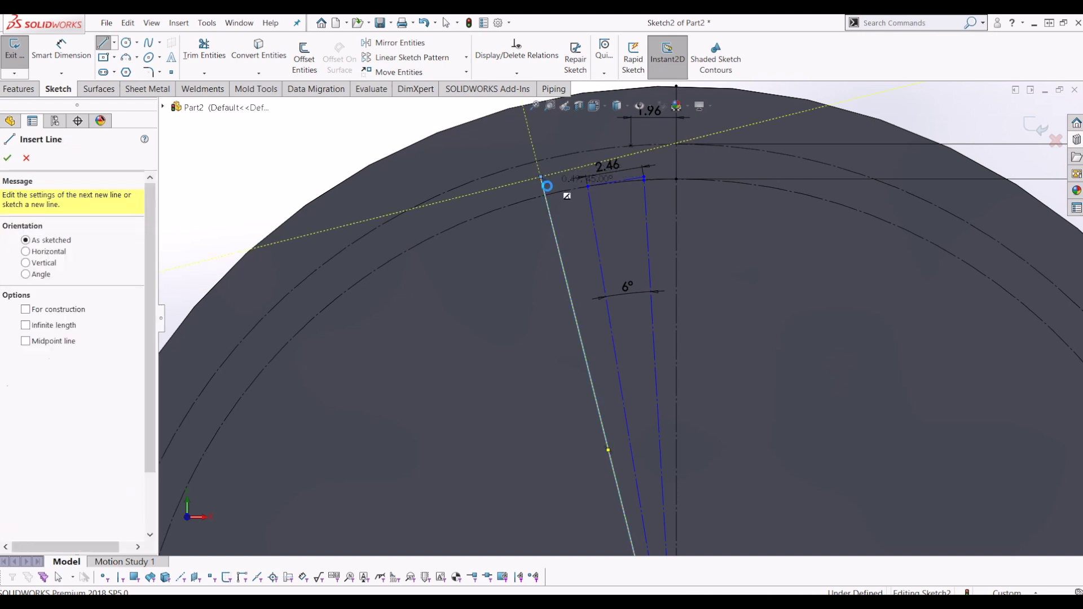
{"action": "key", "text": "Escape"}
{"action": "mouse_move", "coordinate": [540, 176]}
{"action": "left_mouse_down"}
{"action": "mouse_move", "coordinate": [546, 205]}
{"action": "mouse_move", "coordinate": [550, 194]}
{"action": "left_mouse_up"}
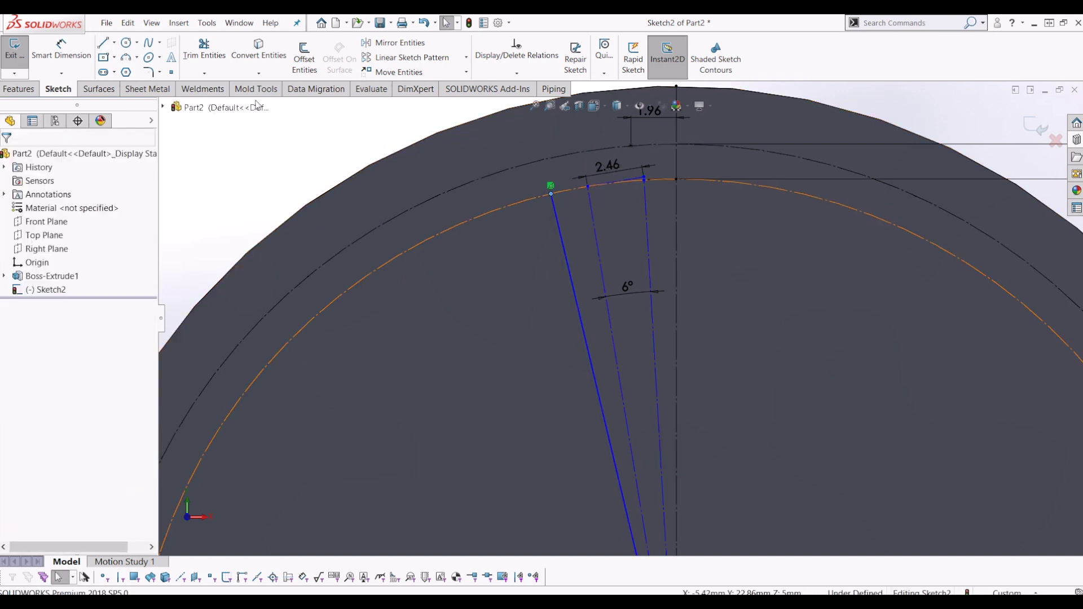
Draw a line about 7.63 mm long from the new line's upper end, rising rightward across the vertical centreline.
{"action": "left_click", "coordinate": [114, 42]}
{"action": "left_click", "coordinate": [123, 57]}
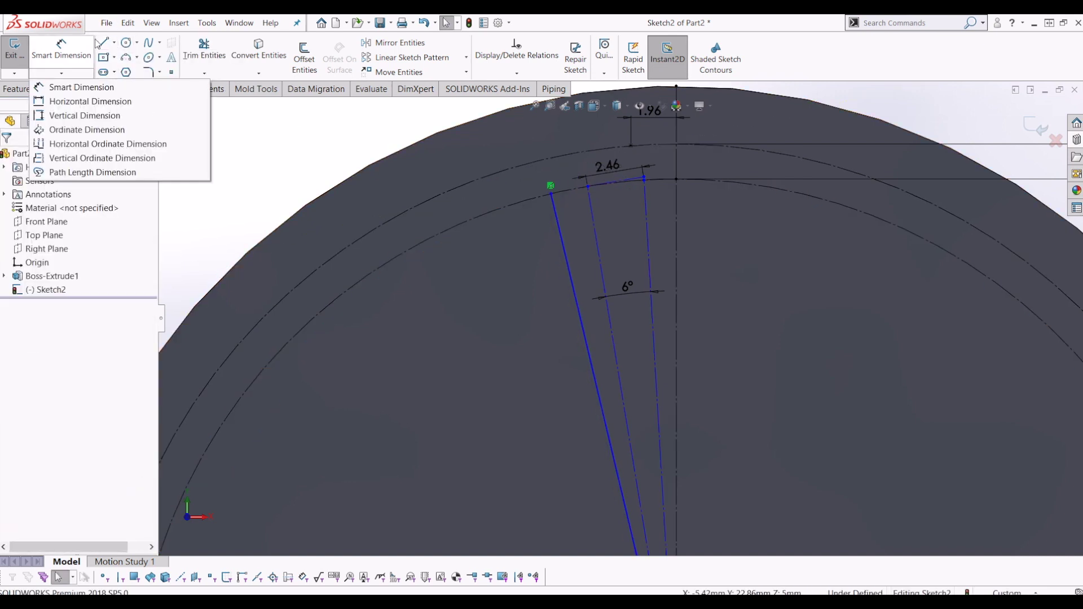
{"action": "left_click", "coordinate": [551, 193]}
{"action": "left_click", "coordinate": [723, 155]}
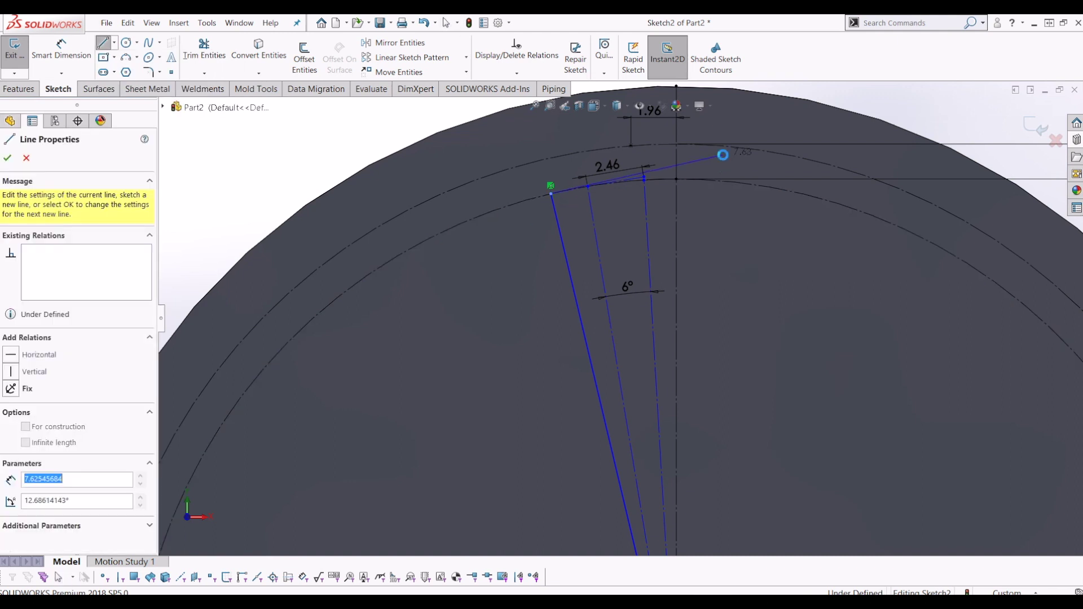
{"action": "key", "text": "Escape"}
Make the 7.63 mm line perpendicular to the new leftmost line from the origin.
{"action": "left_click", "coordinate": [702, 160]}
{"action": "left_click", "coordinate": [566, 250], "text": "ctrl"}
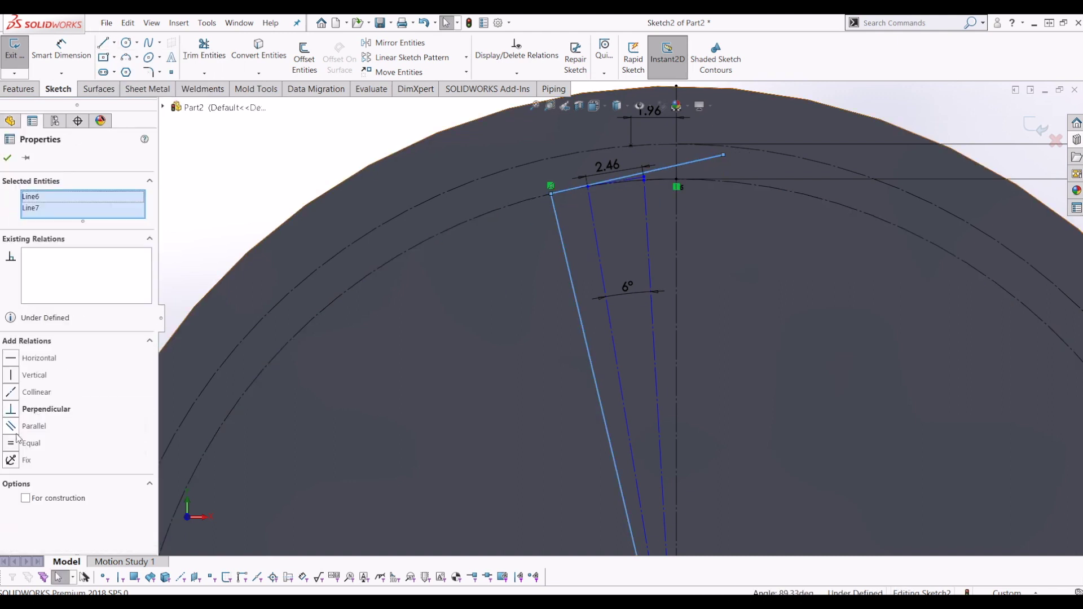
{"action": "left_click", "coordinate": [559, 201]}
{"action": "scroll", "coordinate": [561, 202], "scroll_direction": "down", "scroll_amount": 3}
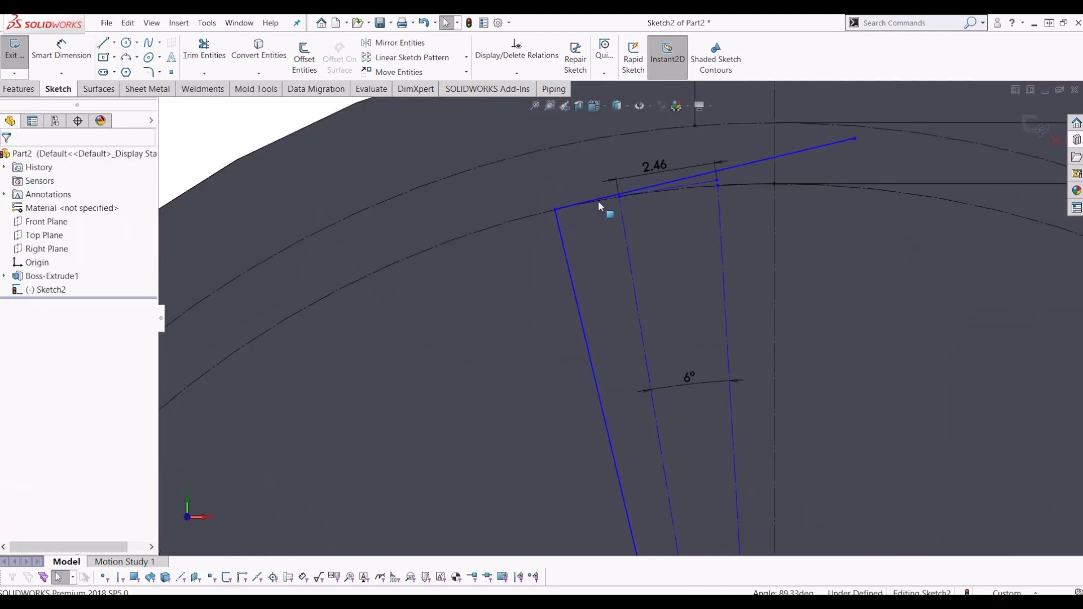
Convert the leftmost line and its perpendicular line to construction geometry.
{"action": "left_click", "coordinate": [786, 155]}
{"action": "left_click", "coordinate": [575, 299], "text": "ctrl"}
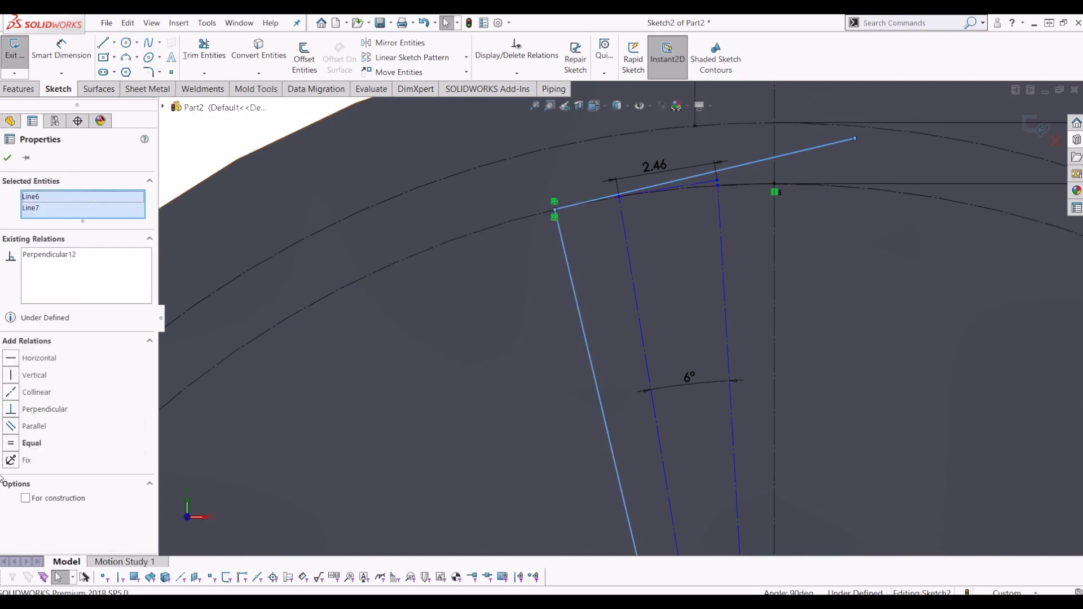
{"action": "left_click", "coordinate": [27, 498]}
{"action": "left_click", "coordinate": [788, 195]}
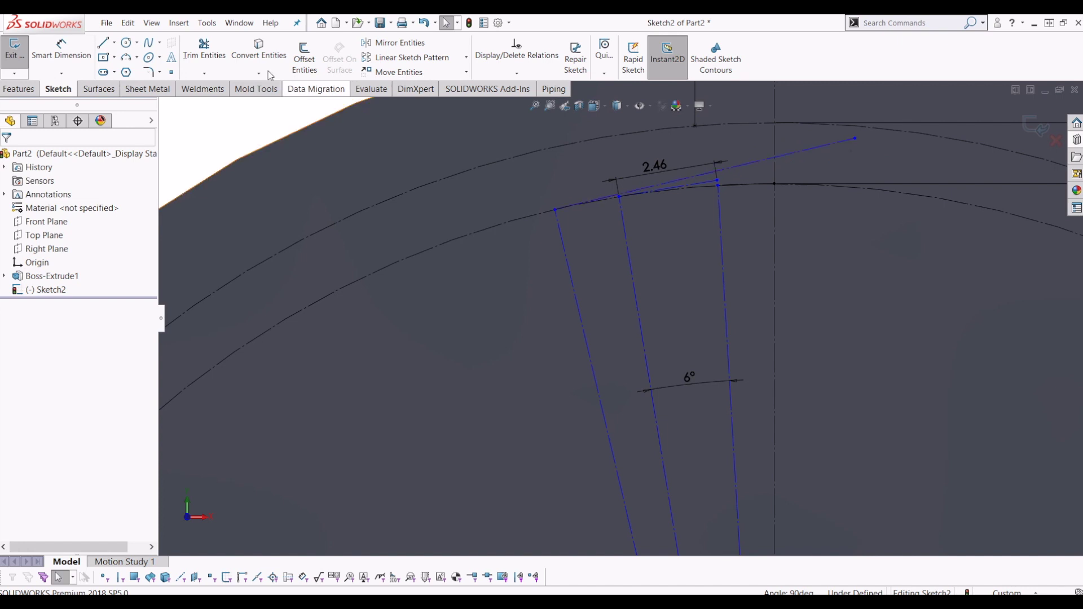
Add an aligned length dimension to the longer perpendicular construction line.
{"action": "key", "text": "d"}
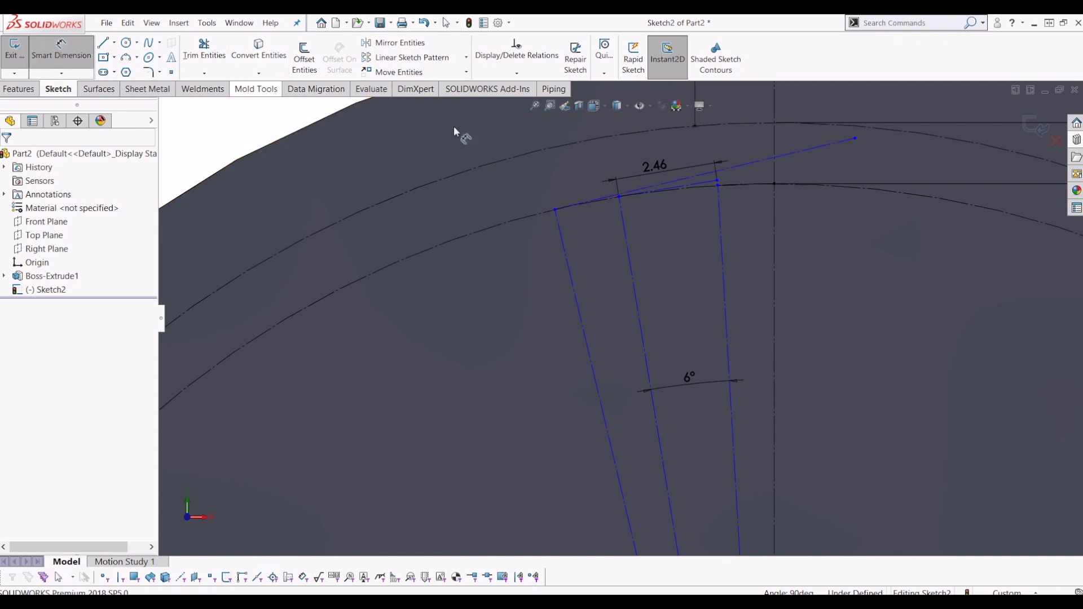
{"action": "left_click", "coordinate": [762, 162]}
{"action": "scroll", "coordinate": [649, 168], "scroll_direction": "down", "scroll_amount": 2}
{"action": "left_click", "coordinate": [637, 168]}
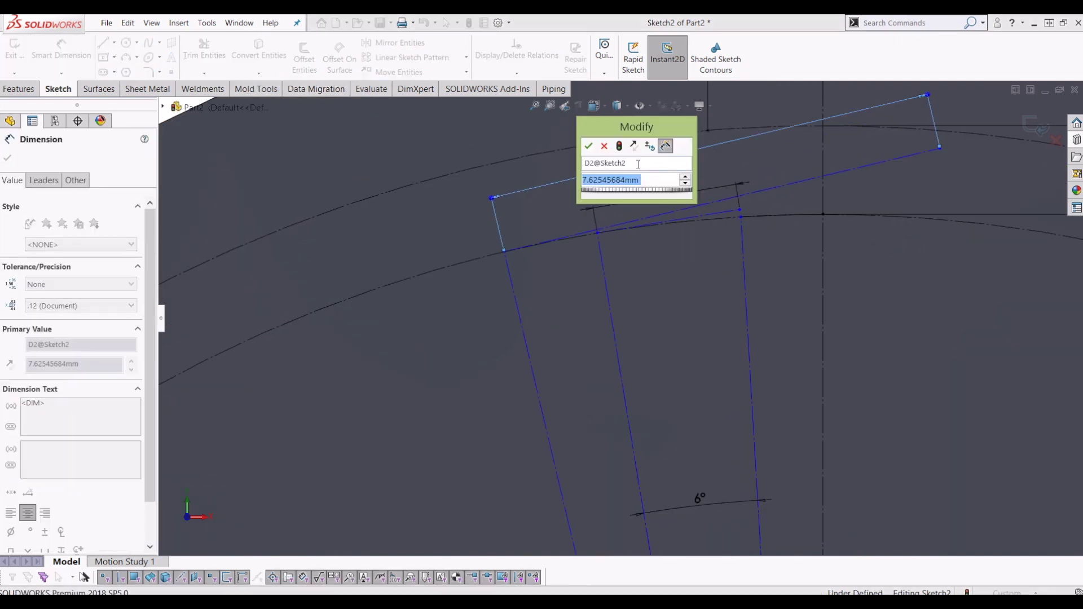
Set the longer perpendicular line's length to the equation ="InterlouteGap@Sketch2"*2.
{"action": "left_click_drag", "start_coordinate": [622, 130], "coordinate": [345, 149]}
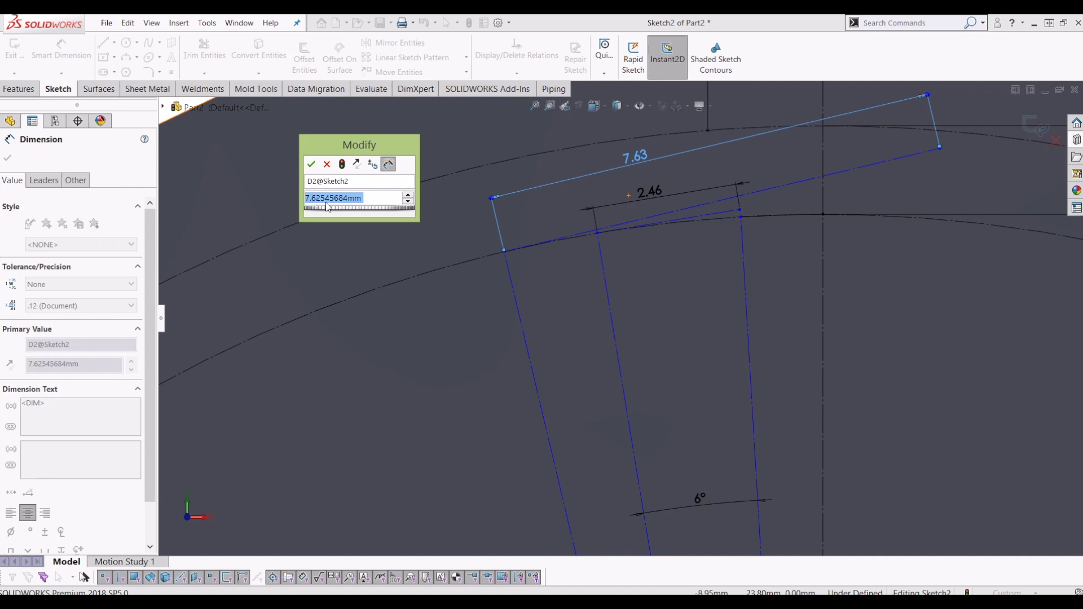
{"action": "type", "text": "="}
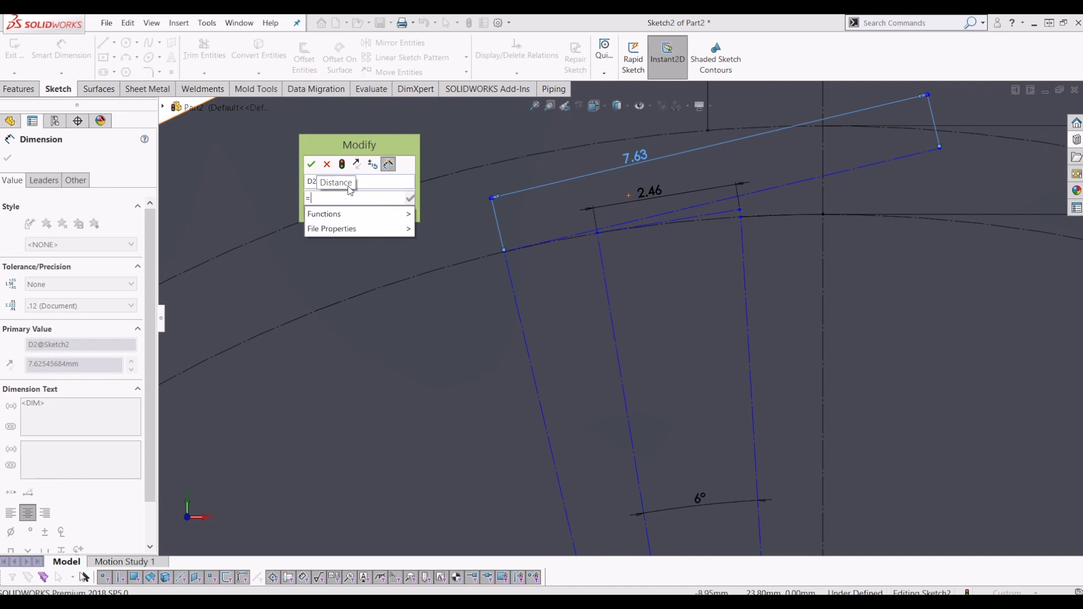
{"action": "left_click", "coordinate": [656, 192]}
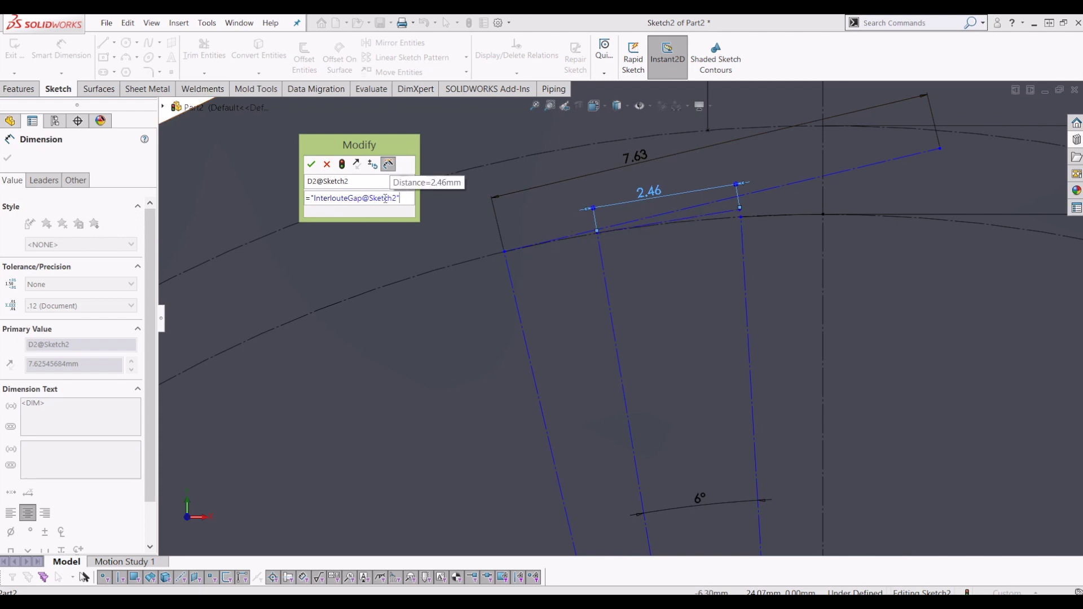
{"action": "type", "text": "*2"}
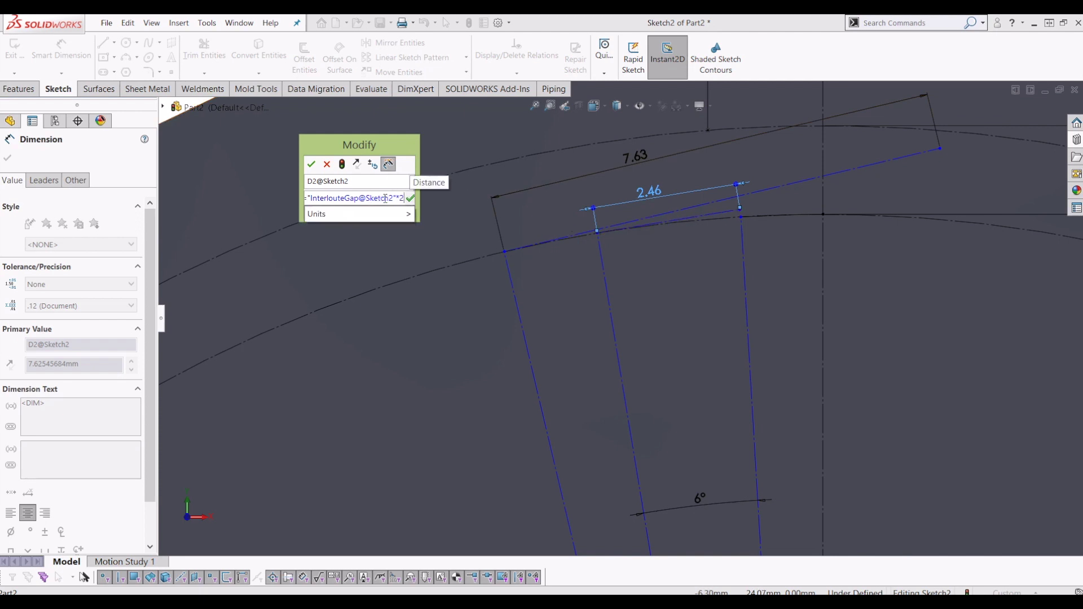
{"action": "key", "text": "Return"}
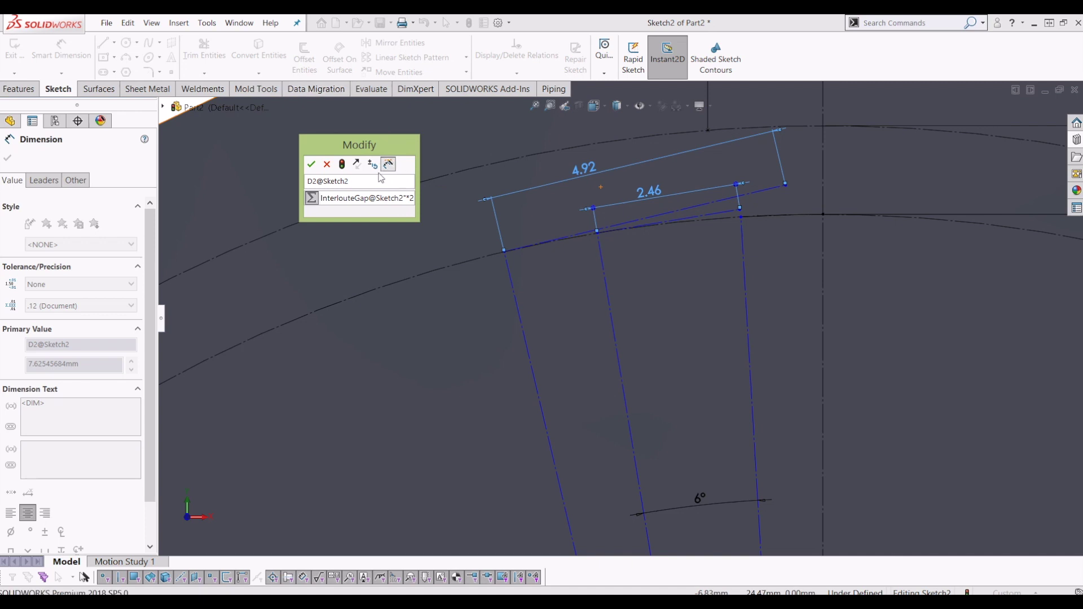
{"action": "left_click", "coordinate": [311, 164]}
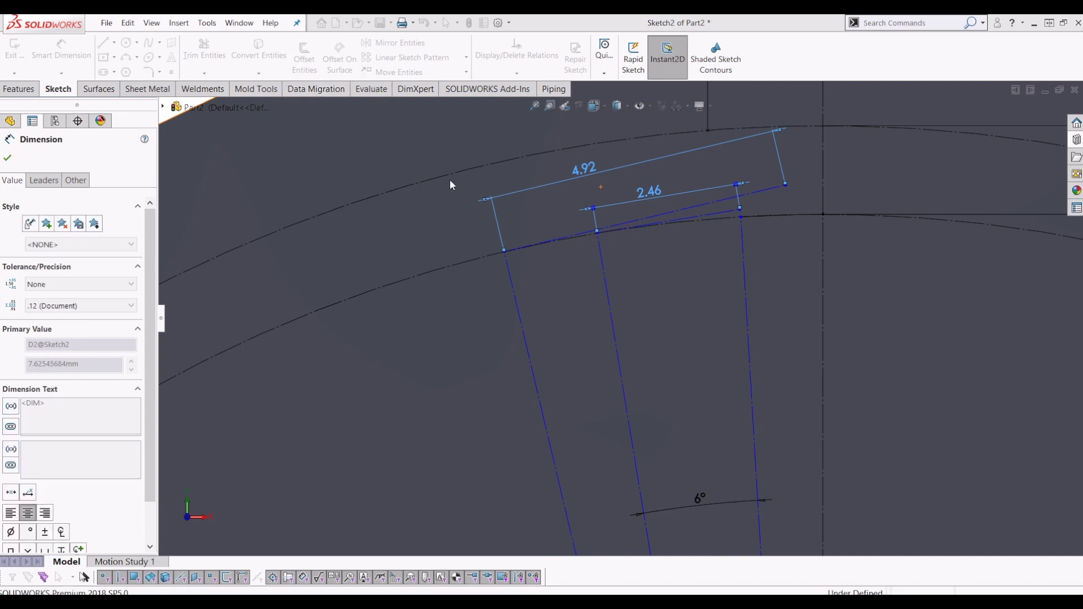
{"action": "left_click", "coordinate": [403, 304]}
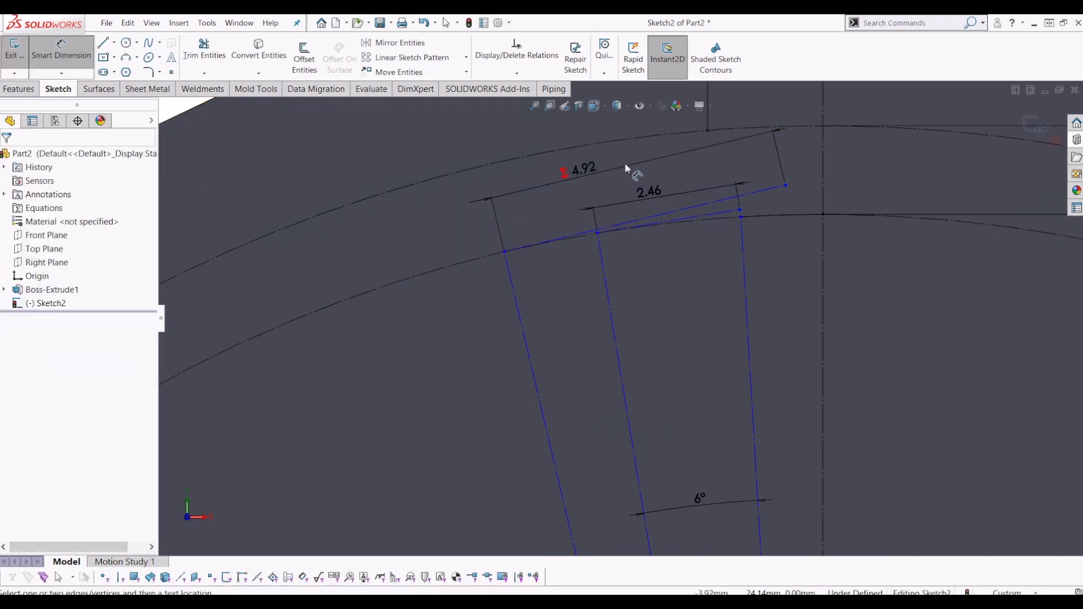
Change the InterlouteGap dimension to 3 mm to test the linked length.
{"action": "left_click", "coordinate": [649, 193]}
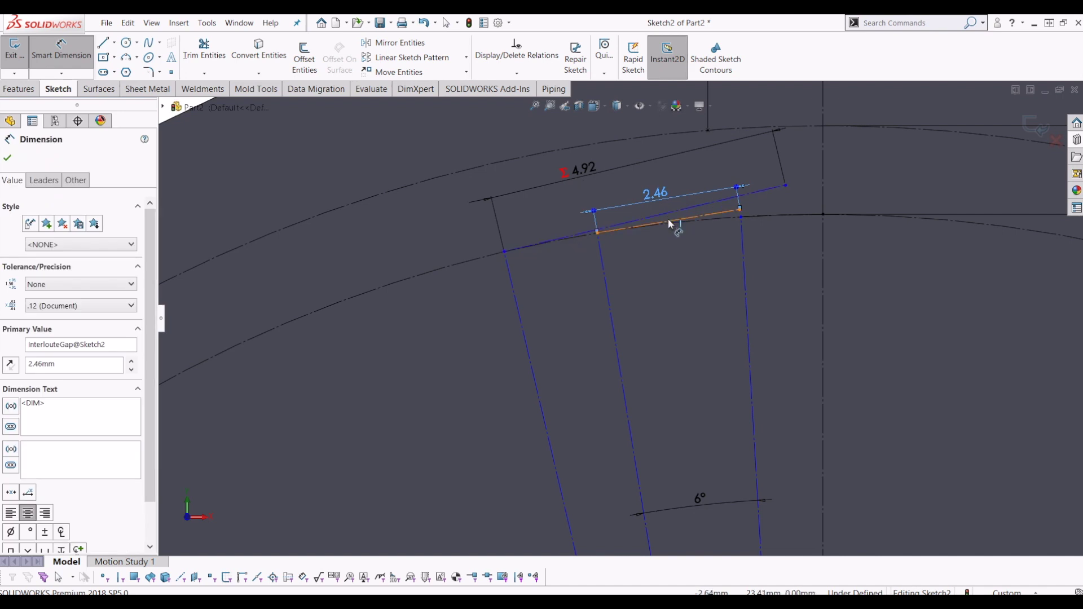
{"action": "double_click", "coordinate": [658, 195]}
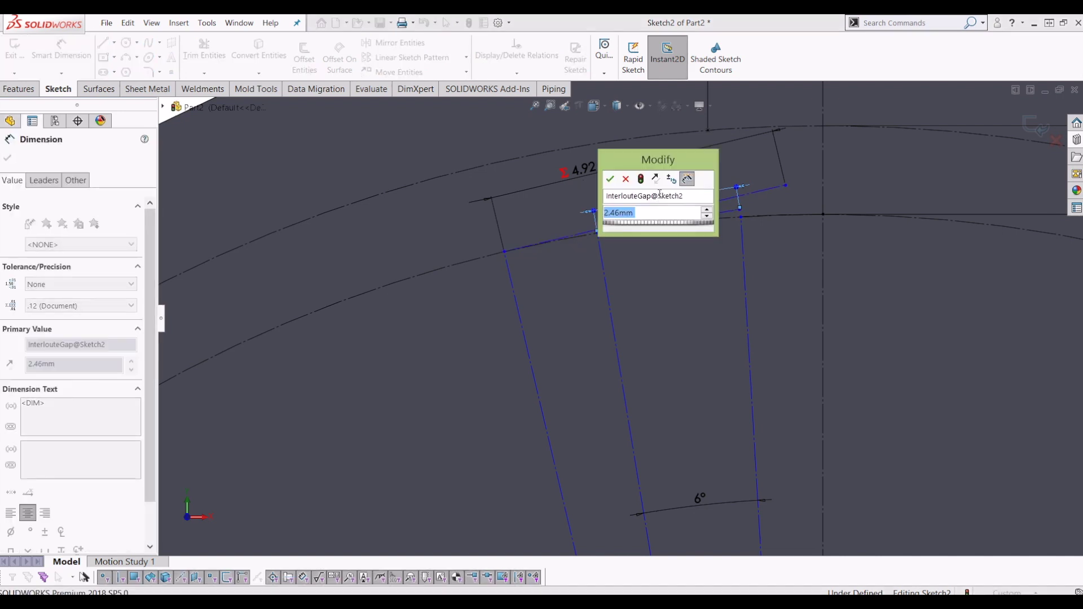
{"action": "type", "text": "3"}
{"action": "key", "text": "Return"}
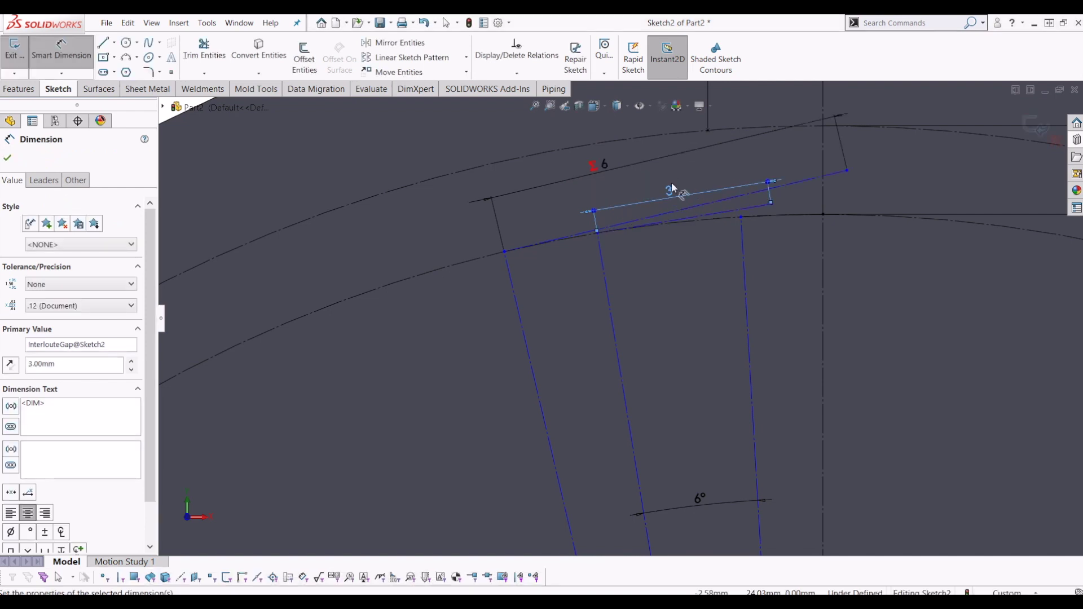
Restore the InterlouteGap dimension to 2.46 mm.
{"action": "left_click", "coordinate": [674, 188]}
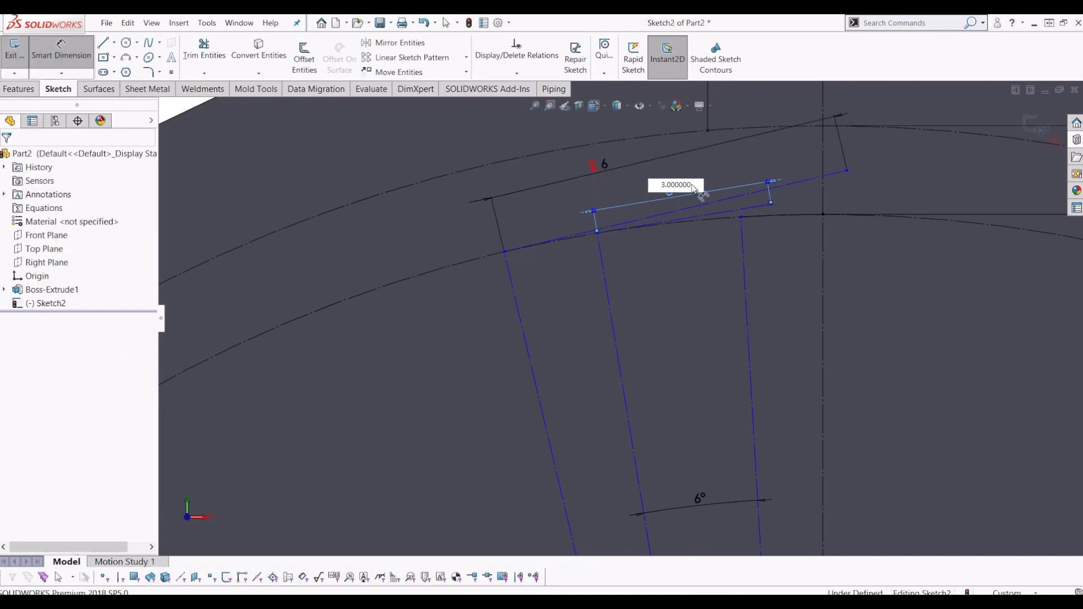
{"action": "type", "text": "2."}
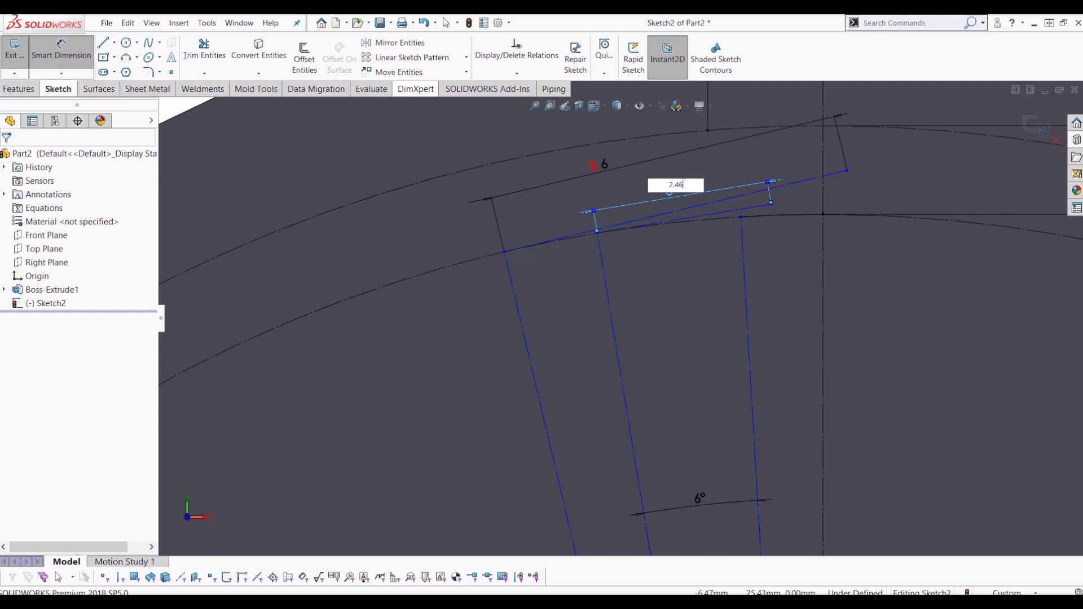
{"action": "type", "text": "46"}
{"action": "key", "text": "Return"}
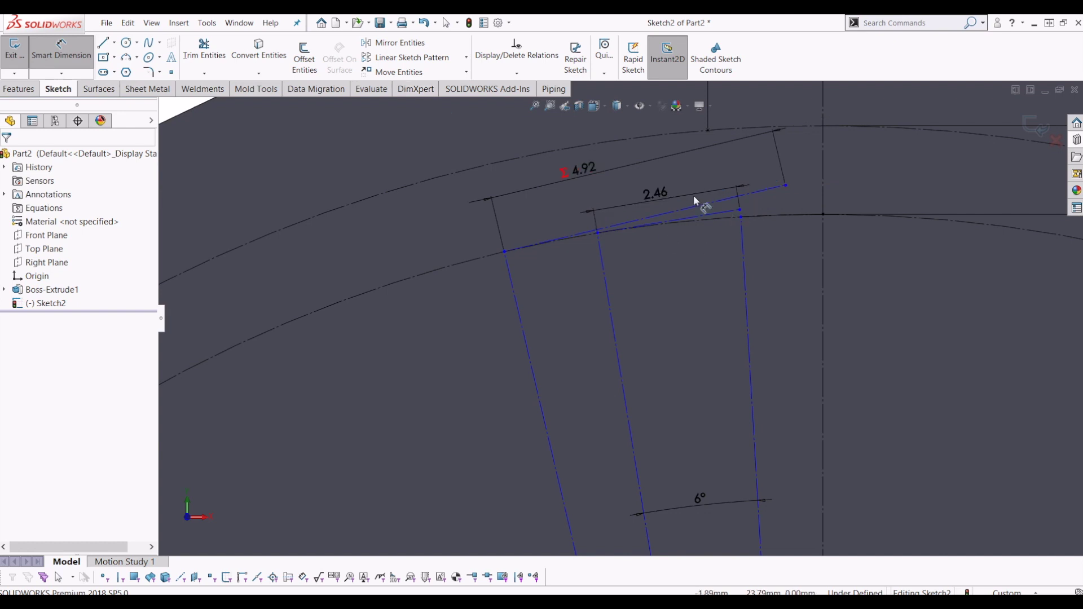
{"action": "scroll", "coordinate": [669, 366], "scroll_direction": "up", "scroll_amount": 6}
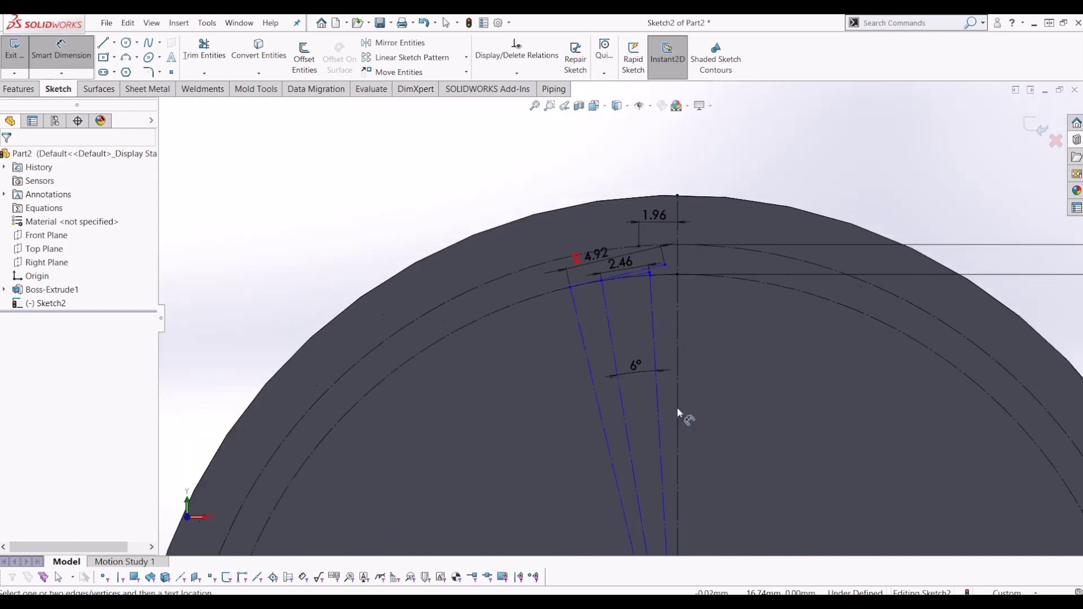
{"action": "scroll", "coordinate": [614, 310], "scroll_direction": "down", "scroll_amount": 5}
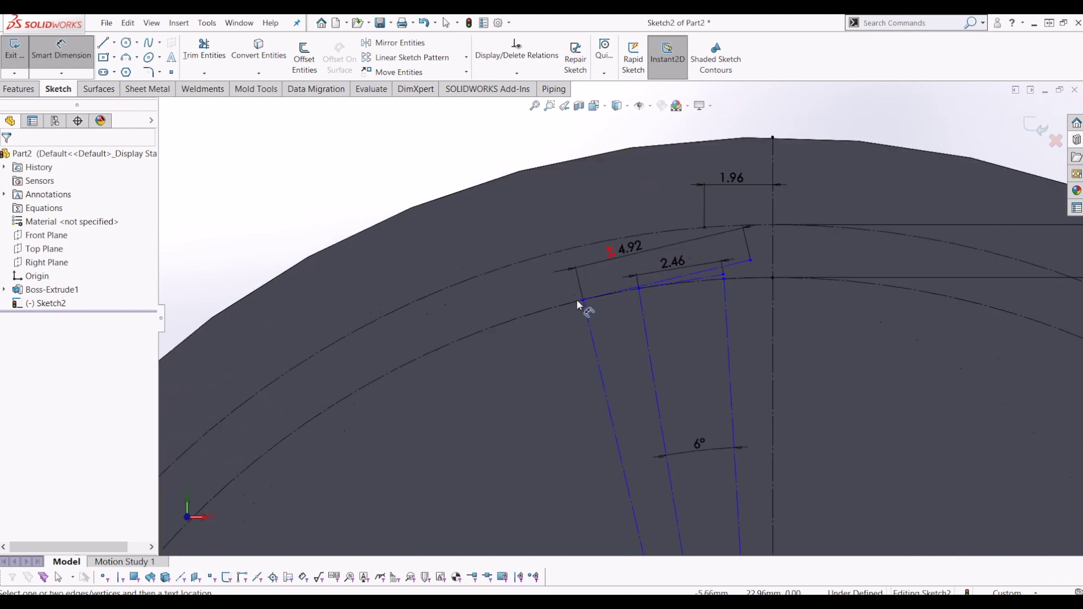
Dimension the angle between the middle radial construction line and the outermost one on its left as 6°.
{"action": "scroll", "coordinate": [604, 418], "scroll_direction": "up", "scroll_amount": 5}
{"action": "left_click", "coordinate": [65, 53]}
{"action": "left_click", "coordinate": [64, 53]}
{"action": "scroll", "coordinate": [669, 329], "scroll_direction": "down", "scroll_amount": 5}
{"action": "left_click", "coordinate": [577, 333]}
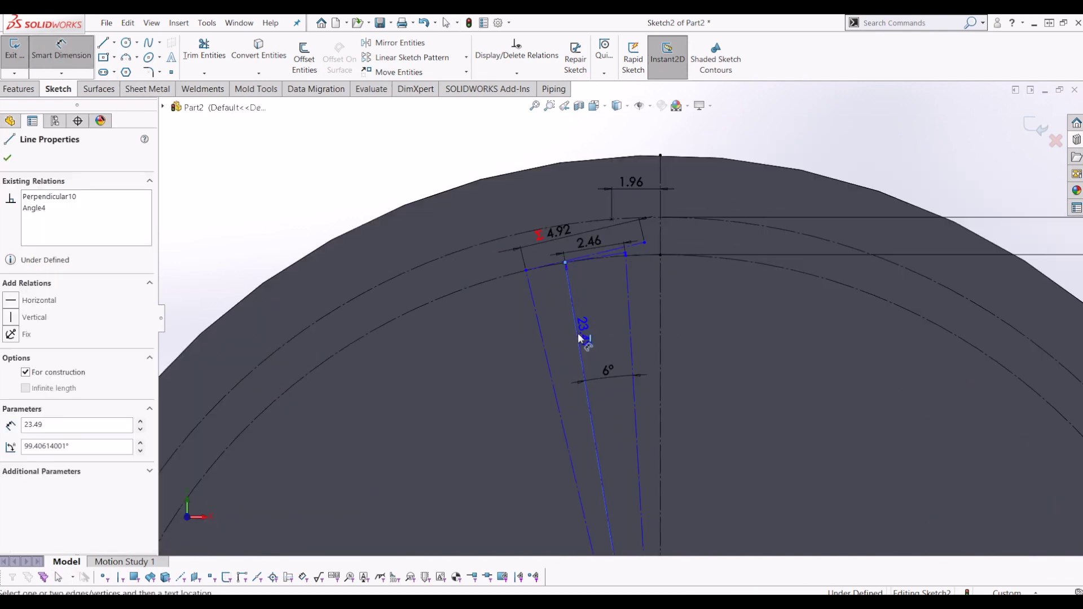
{"action": "left_click", "coordinate": [544, 342]}
{"action": "scroll", "coordinate": [544, 342], "scroll_direction": "down", "scroll_amount": 3}
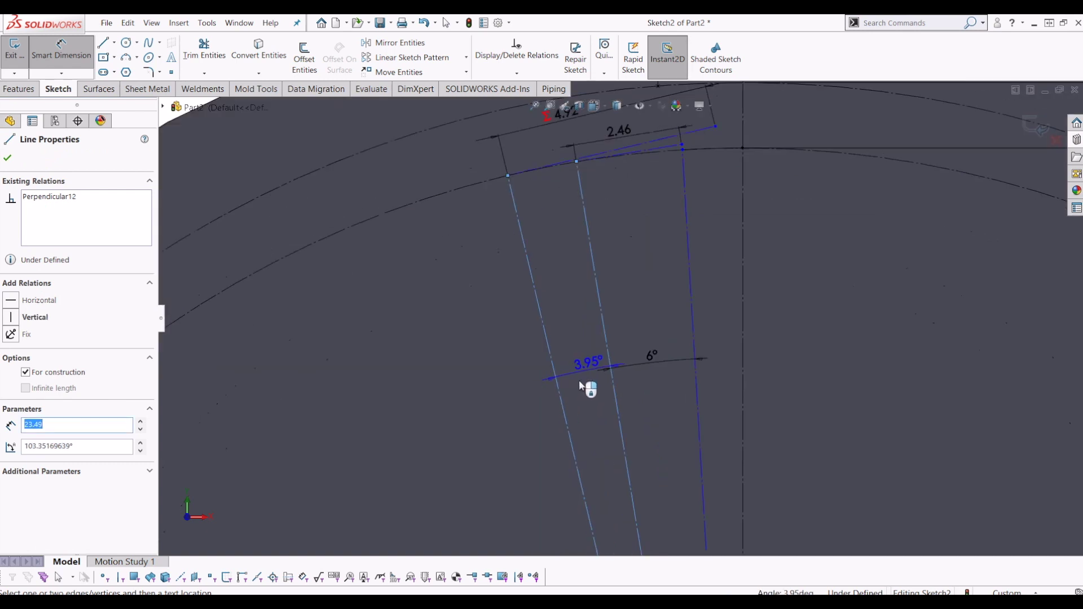
{"action": "left_click", "coordinate": [579, 389]}
{"action": "type", "text": "6"}
{"action": "key", "text": "Return"}
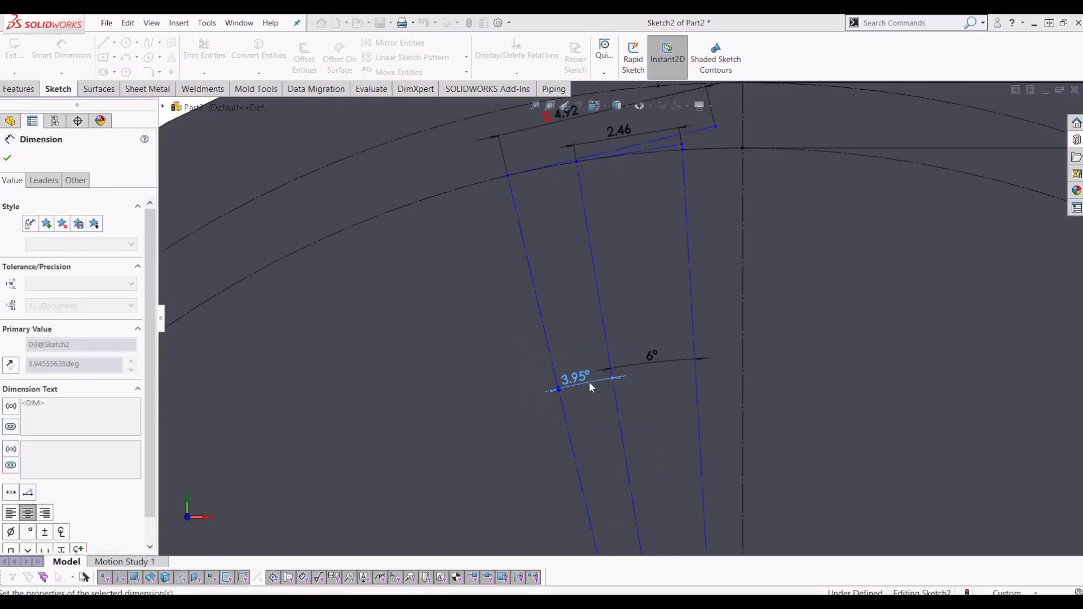
{"action": "scroll", "coordinate": [641, 376], "scroll_direction": "up", "scroll_amount": 2}
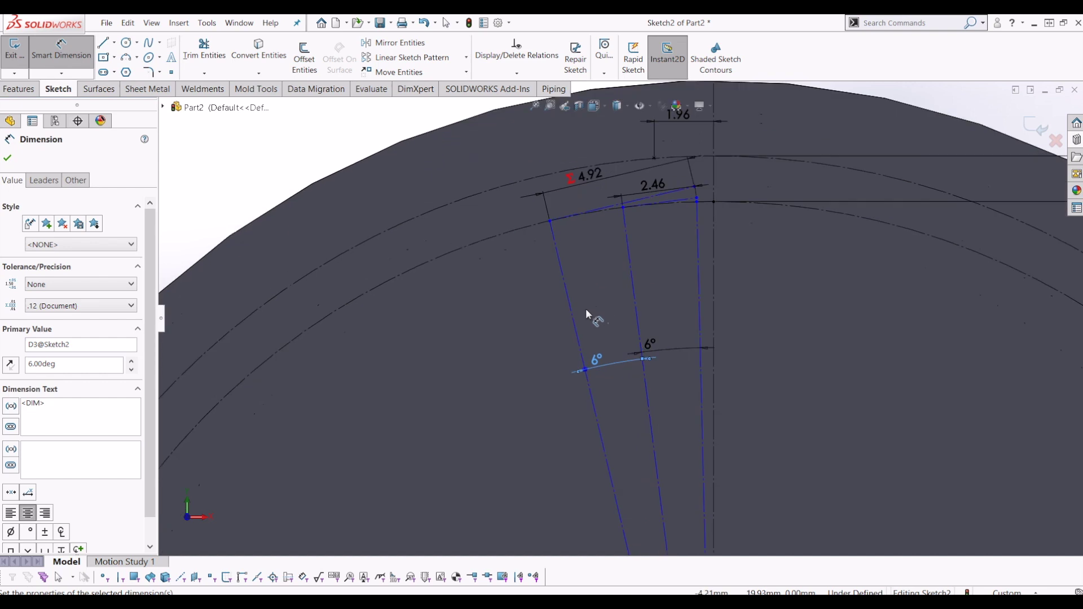
{"action": "key", "text": "Escape"}
Move the 2.46 mm gap dimension below the inner construction circle, clear of the longer line's dimension.
{"action": "scroll", "coordinate": [683, 148], "scroll_direction": "down", "scroll_amount": 2}
{"action": "left_click_drag", "start_coordinate": [648, 208], "coordinate": [651, 259]}
{"action": "scroll", "coordinate": [732, 212], "scroll_direction": "down", "scroll_amount": 2}
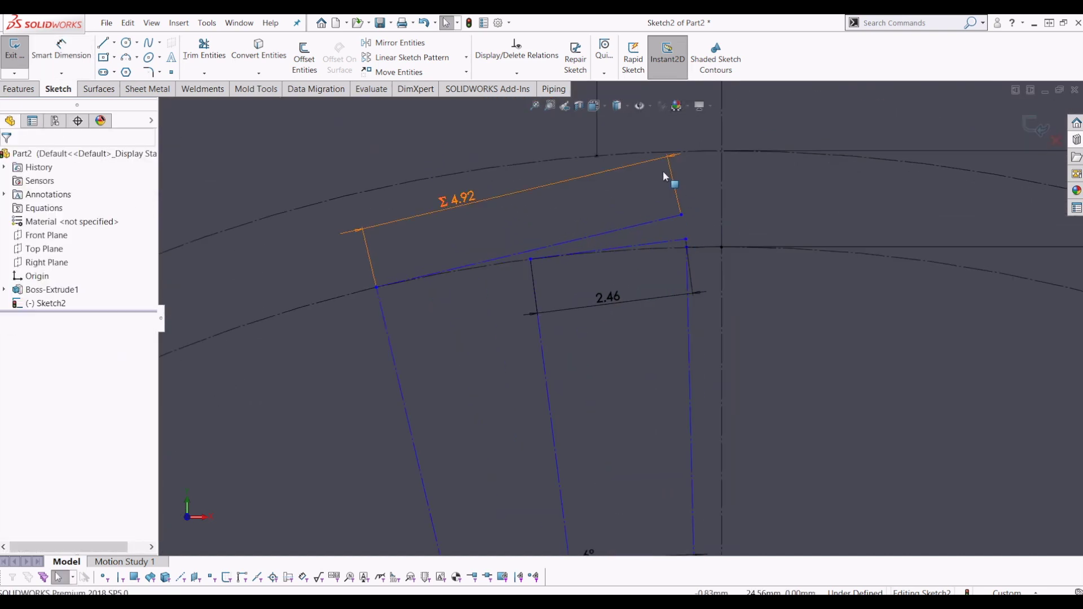
{"action": "scroll", "coordinate": [617, 304], "scroll_direction": "up", "scroll_amount": 5}
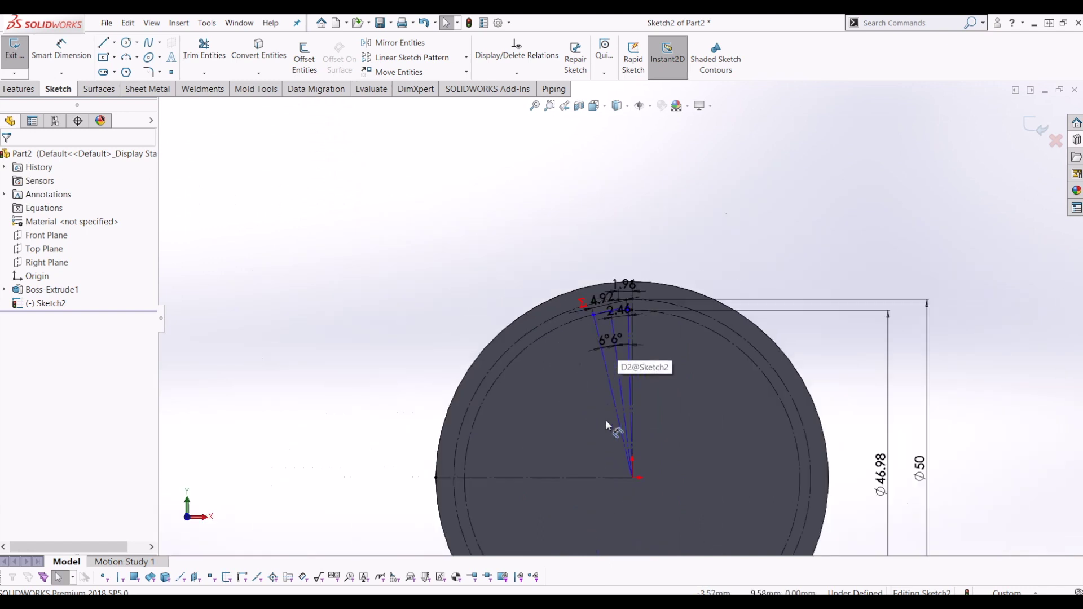
{"action": "scroll", "coordinate": [614, 319], "scroll_direction": "down", "scroll_amount": 1}
{"action": "scroll", "coordinate": [603, 157], "scroll_direction": "down", "scroll_amount": 1}
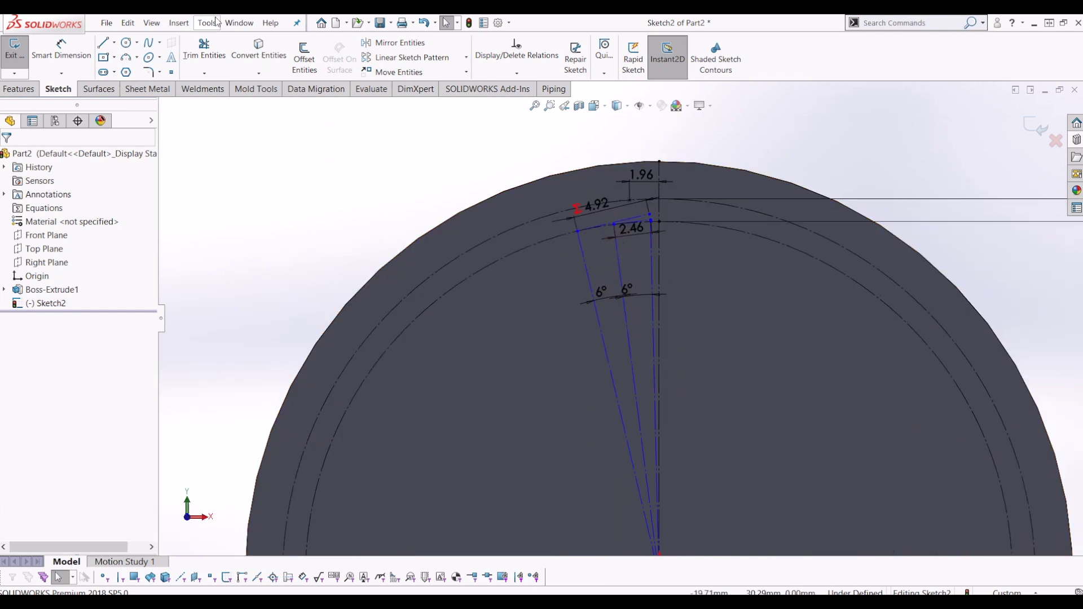
{"action": "left_click_drag", "start_coordinate": [414, 373], "coordinate": [434, 415]}
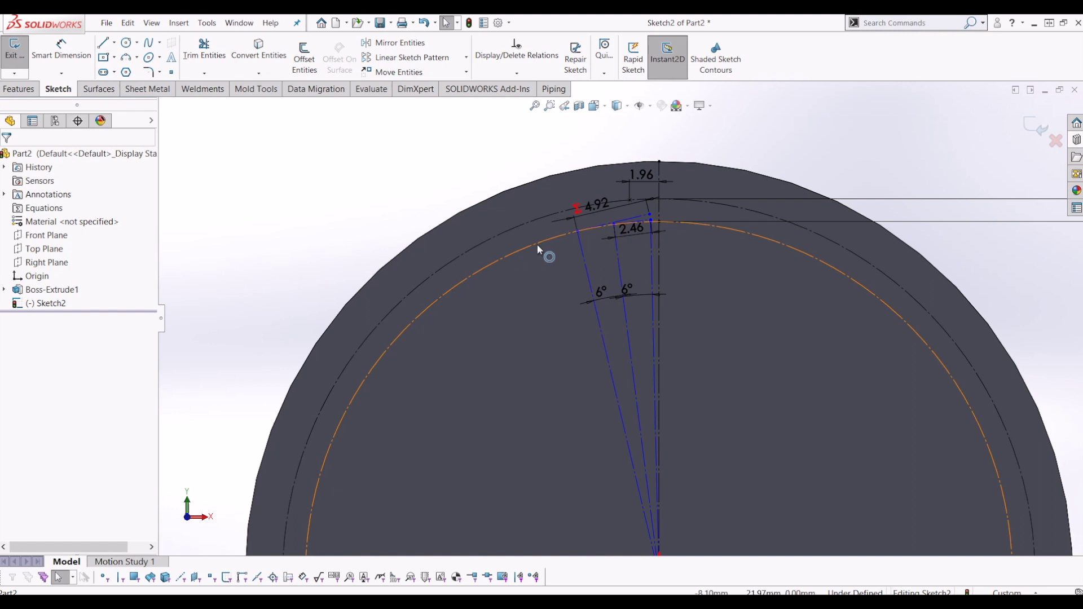
{"action": "scroll", "coordinate": [607, 227], "scroll_direction": "down", "scroll_amount": 2}
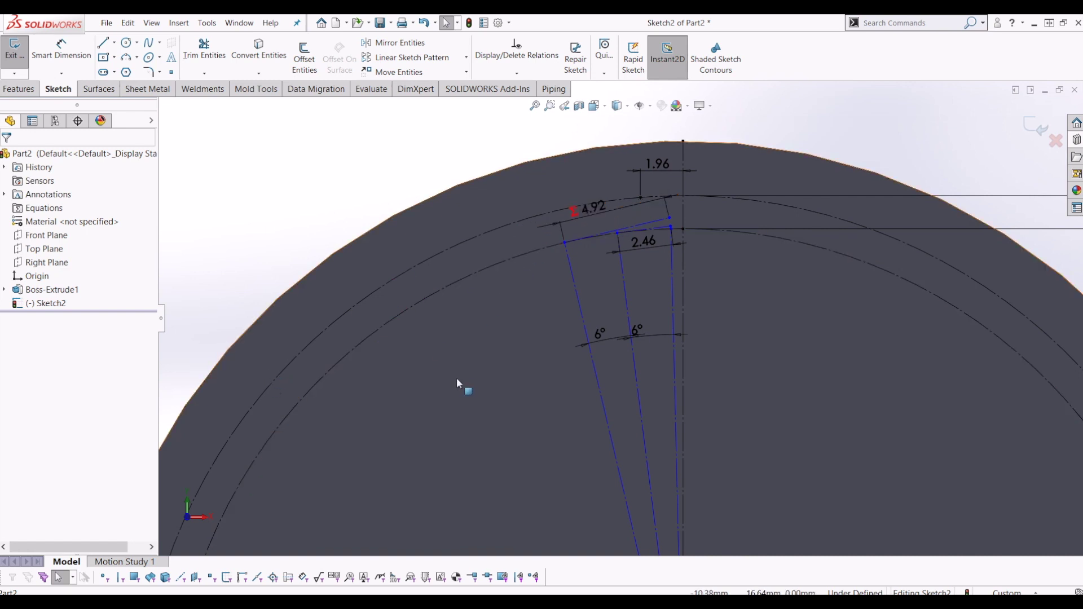
{"action": "scroll", "coordinate": [460, 375], "scroll_direction": "up", "scroll_amount": 3}
{"action": "scroll", "coordinate": [604, 326], "scroll_direction": "up", "scroll_amount": 4}
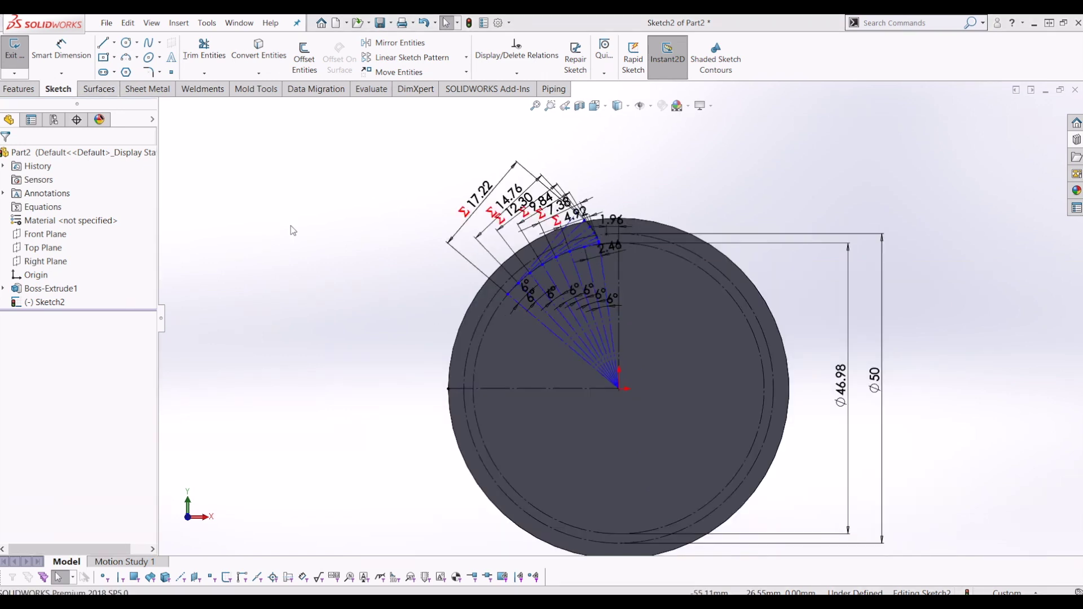
Examine the fan of radial construction lines, their 6° angles and their relations to the inner construction circle.
{"action": "left_click", "coordinate": [597, 303]}
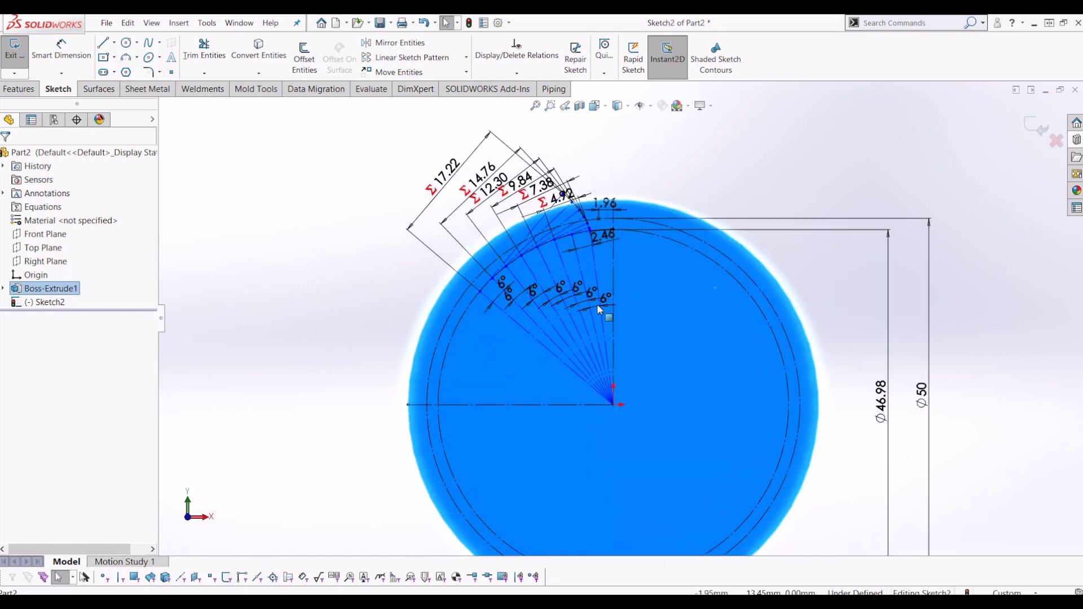
{"action": "scroll", "coordinate": [599, 303], "scroll_direction": "down", "scroll_amount": 3}
{"action": "left_click", "coordinate": [803, 138]}
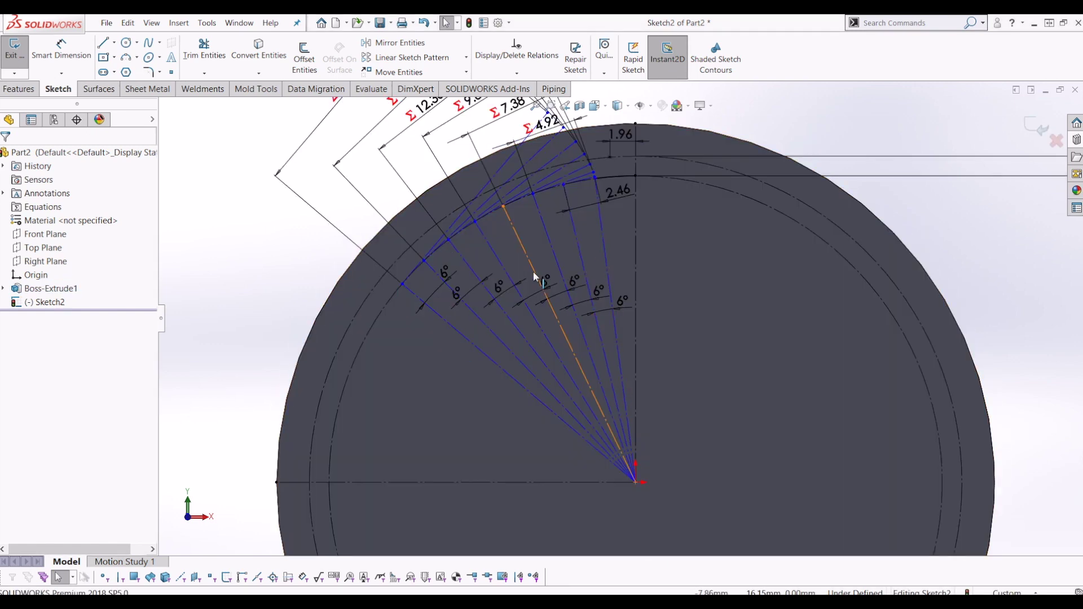
{"action": "scroll", "coordinate": [541, 298], "scroll_direction": "down", "scroll_amount": 2}
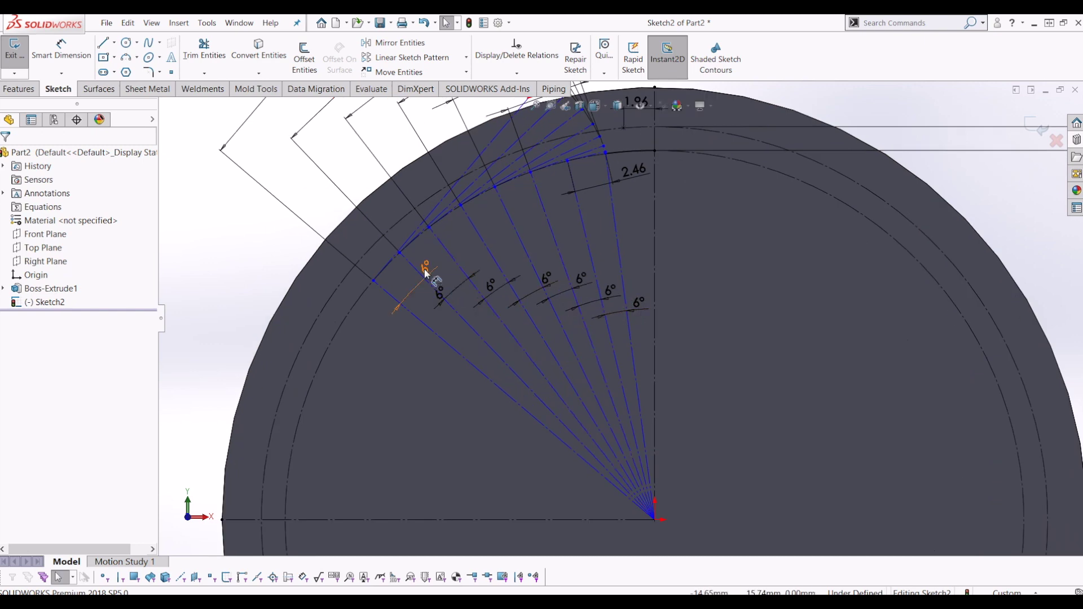
{"action": "scroll", "coordinate": [430, 278], "scroll_direction": "down", "scroll_amount": 2}
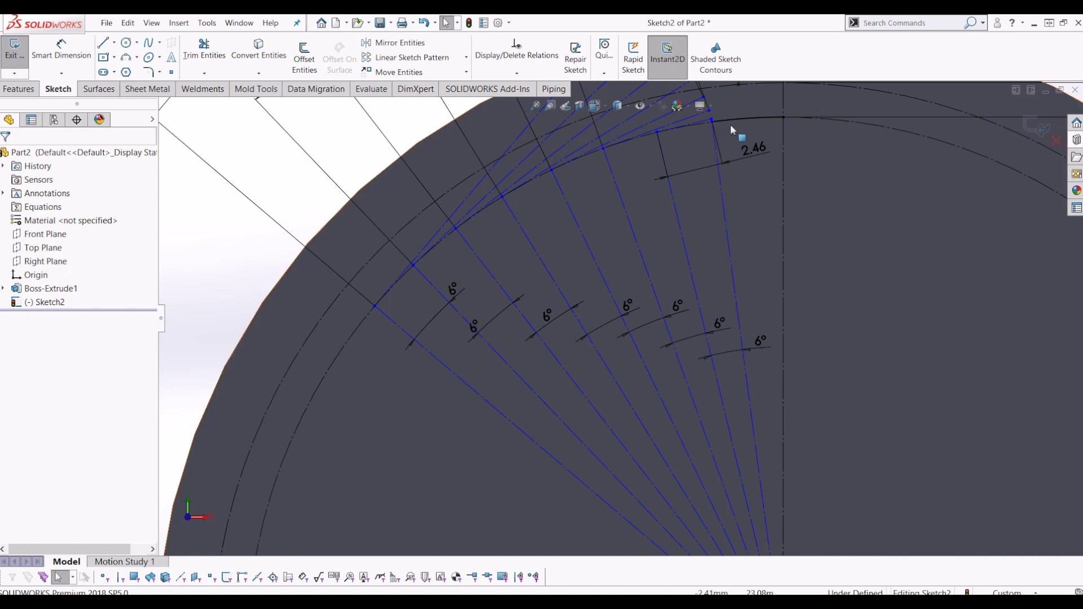
{"action": "left_click", "coordinate": [935, 137]}
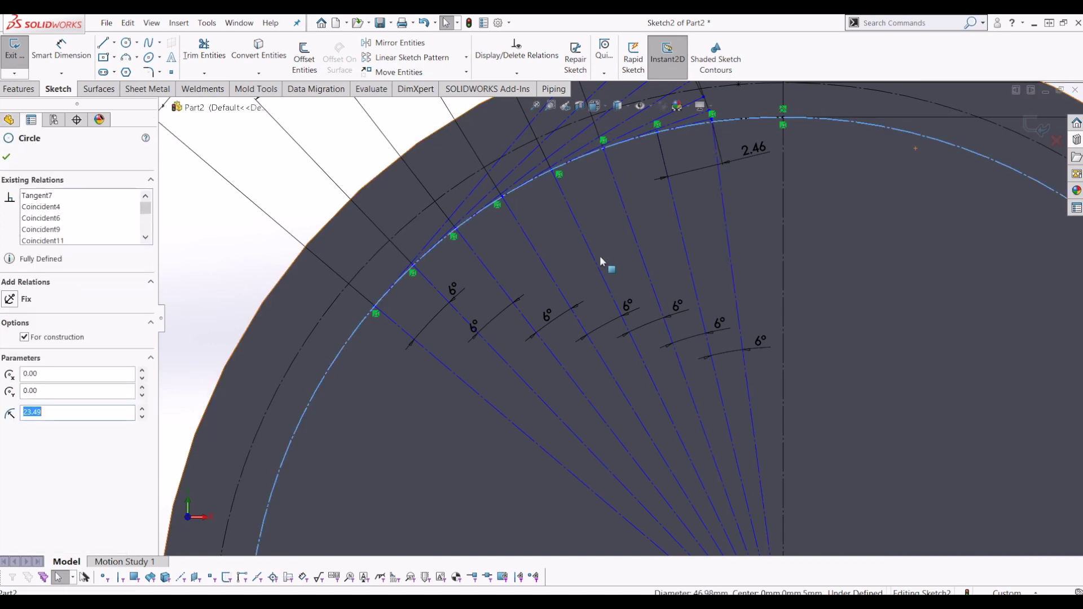
{"action": "scroll", "coordinate": [595, 268], "scroll_direction": "up", "scroll_amount": 3}
{"action": "scroll", "coordinate": [603, 228], "scroll_direction": "down", "scroll_amount": 5}
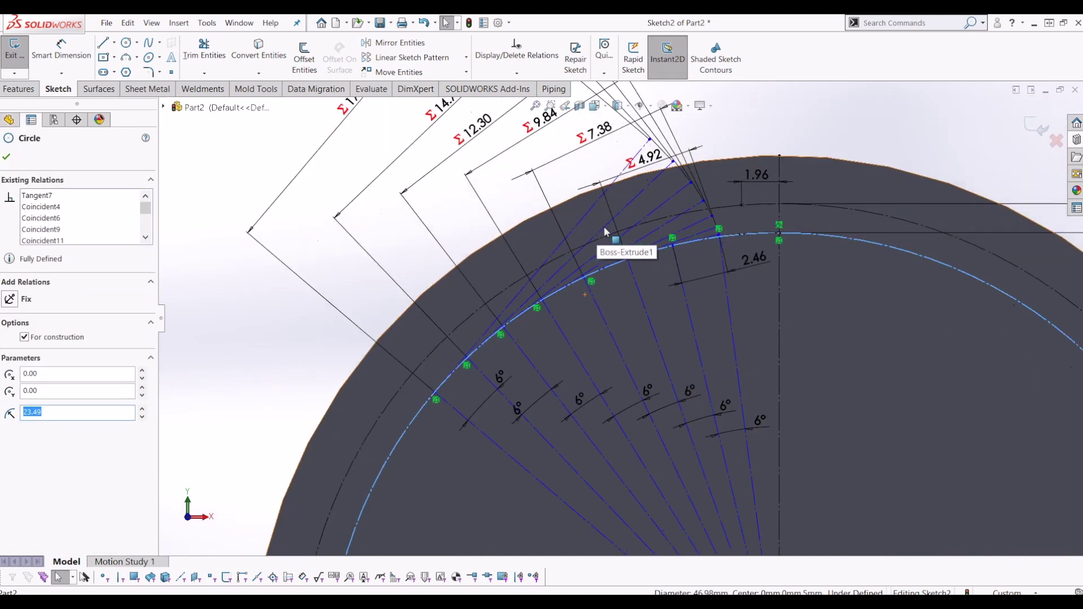
{"action": "scroll", "coordinate": [695, 236], "scroll_direction": "up", "scroll_amount": 3}
{"action": "key", "text": "Escape"}
{"action": "scroll", "coordinate": [662, 251], "scroll_direction": "down", "scroll_amount": 2}
Check the InterlouteGap dimension and the radial line that carries the second perpendicular construction line.
{"action": "double_click", "coordinate": [781, 326]}
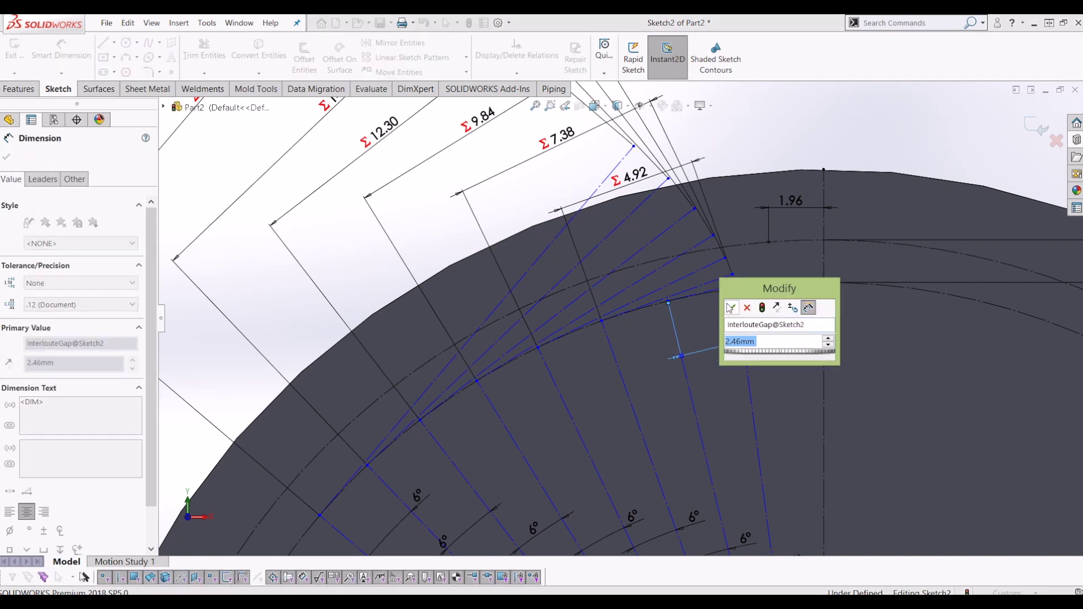
{"action": "left_click", "coordinate": [729, 307]}
{"action": "scroll", "coordinate": [649, 299], "scroll_direction": "down", "scroll_amount": 2}
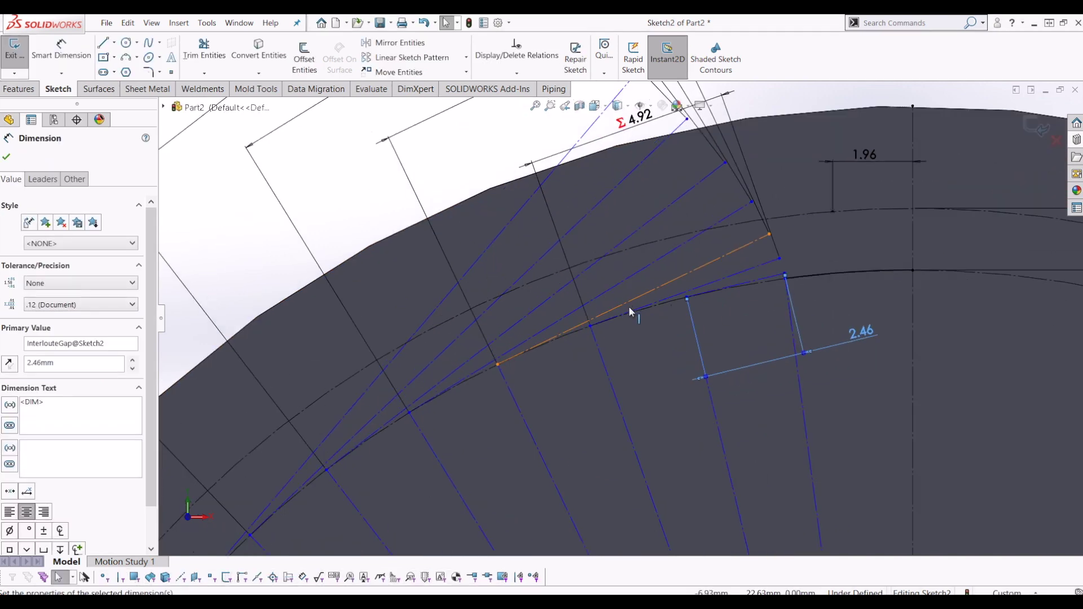
{"action": "left_click", "coordinate": [596, 350]}
{"action": "left_click", "coordinate": [771, 268]}
{"action": "scroll", "coordinate": [598, 342], "scroll_direction": "up", "scroll_amount": 4}
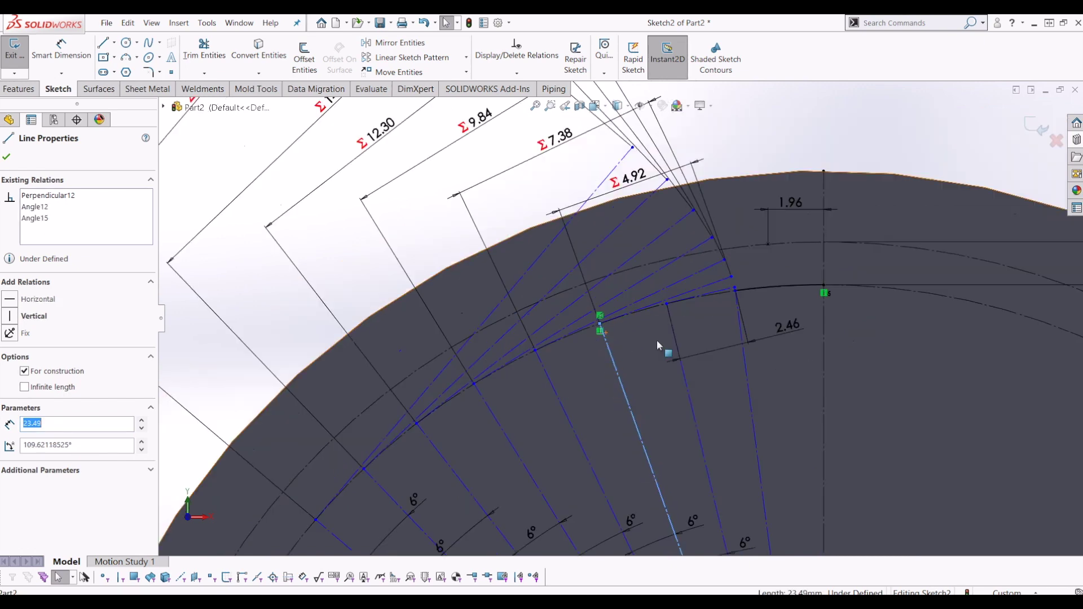
Review the InterlouteGap equations behind the 4.92, 7.38 and 9.84 mm length dimensions.
{"action": "double_click", "coordinate": [638, 200]}
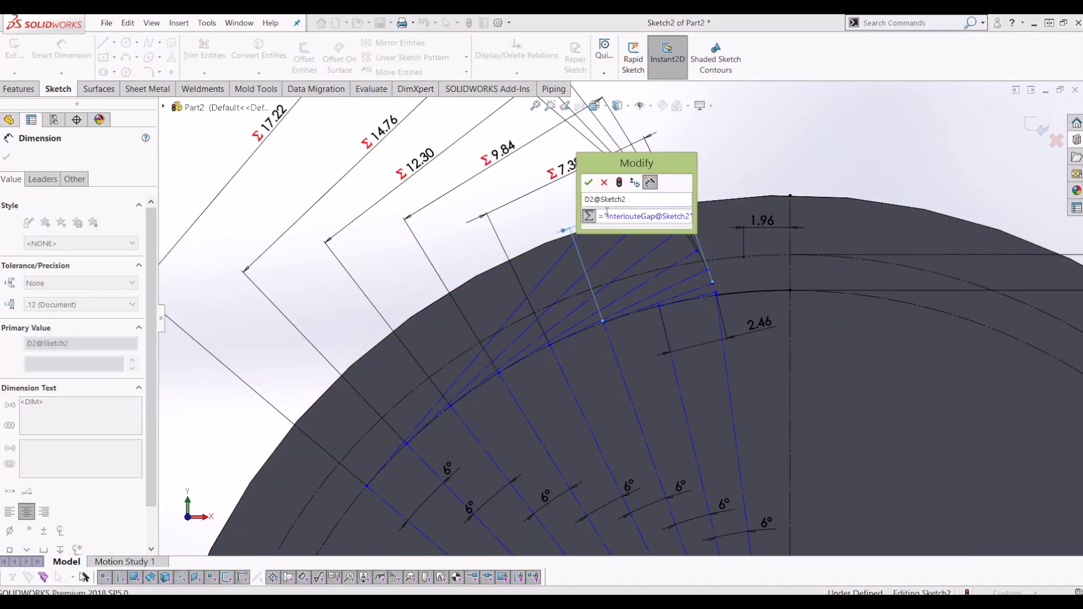
{"action": "left_click", "coordinate": [588, 181]}
{"action": "double_click", "coordinate": [637, 168]}
{"action": "type", "text": "*3"}
{"action": "left_click", "coordinate": [524, 146]}
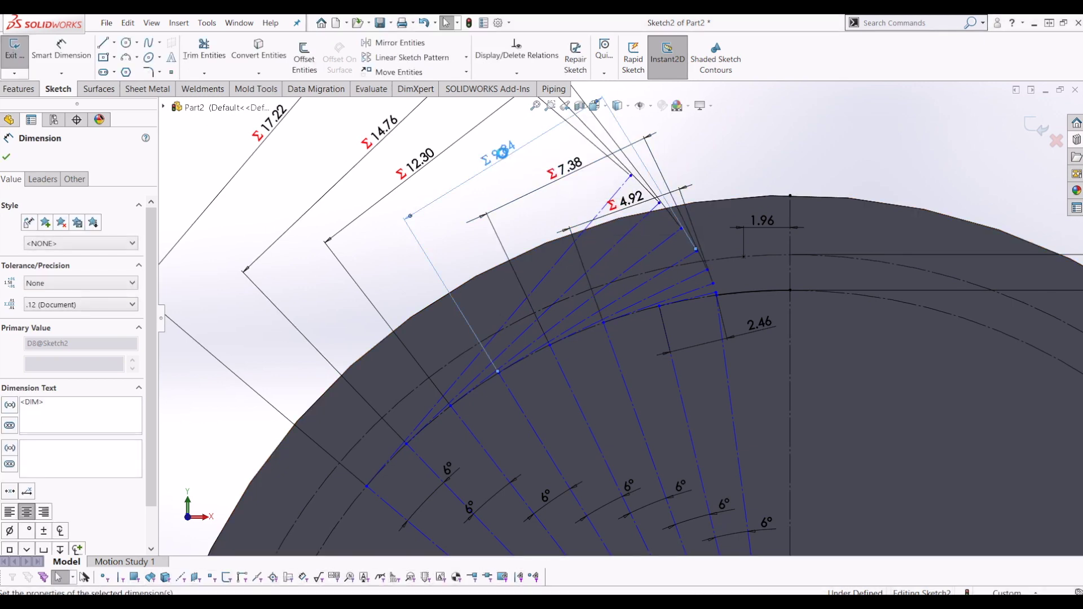
{"action": "double_click", "coordinate": [572, 161]}
{"action": "left_click", "coordinate": [596, 178]}
{"action": "scroll", "coordinate": [620, 319], "scroll_direction": "up", "scroll_amount": 1}
Review the InterlouteGap equations behind the 12.30, 14.76 and 17.22 mm length dimensions.
{"action": "double_click", "coordinate": [451, 181]}
{"action": "type", "text": "*5"}
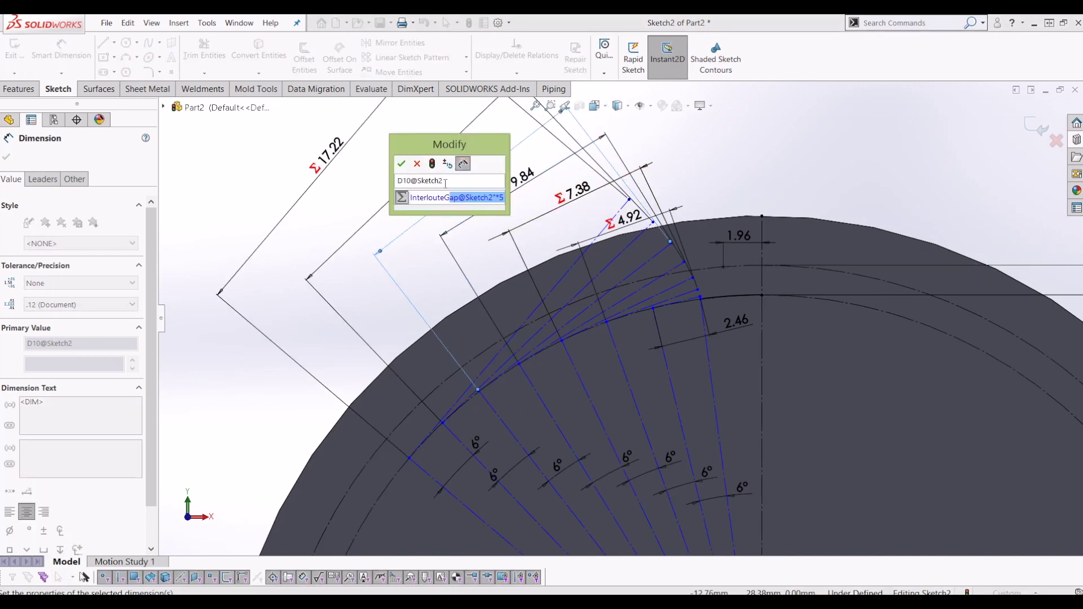
{"action": "left_click", "coordinate": [401, 163]}
{"action": "double_click", "coordinate": [432, 153]}
{"action": "type", "text": "*6"}
{"action": "left_click", "coordinate": [378, 143]}
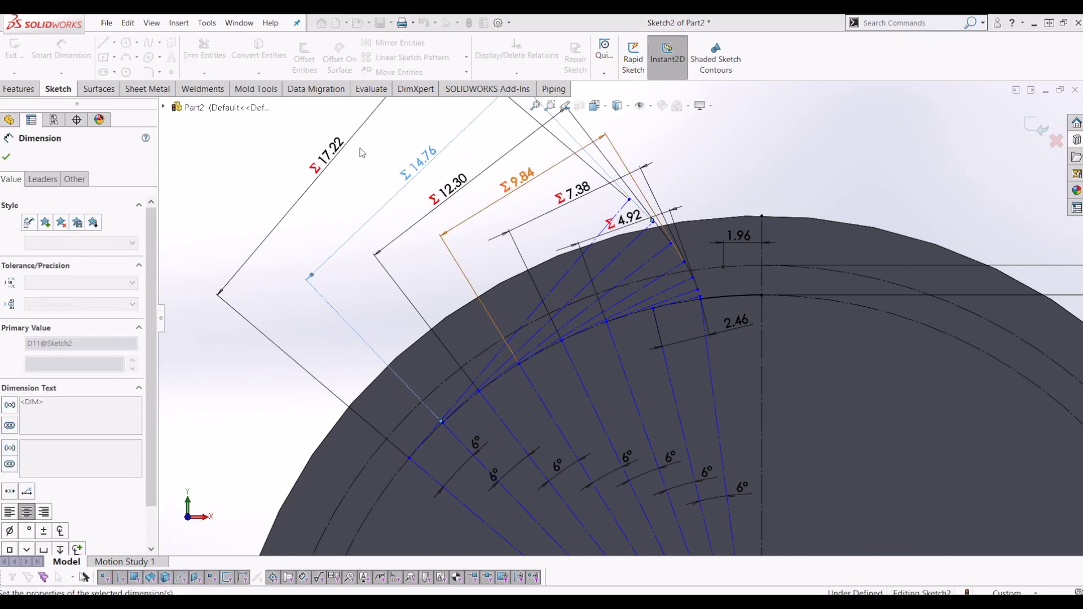
{"action": "double_click", "coordinate": [339, 148]}
{"action": "type", "text": "*7"}
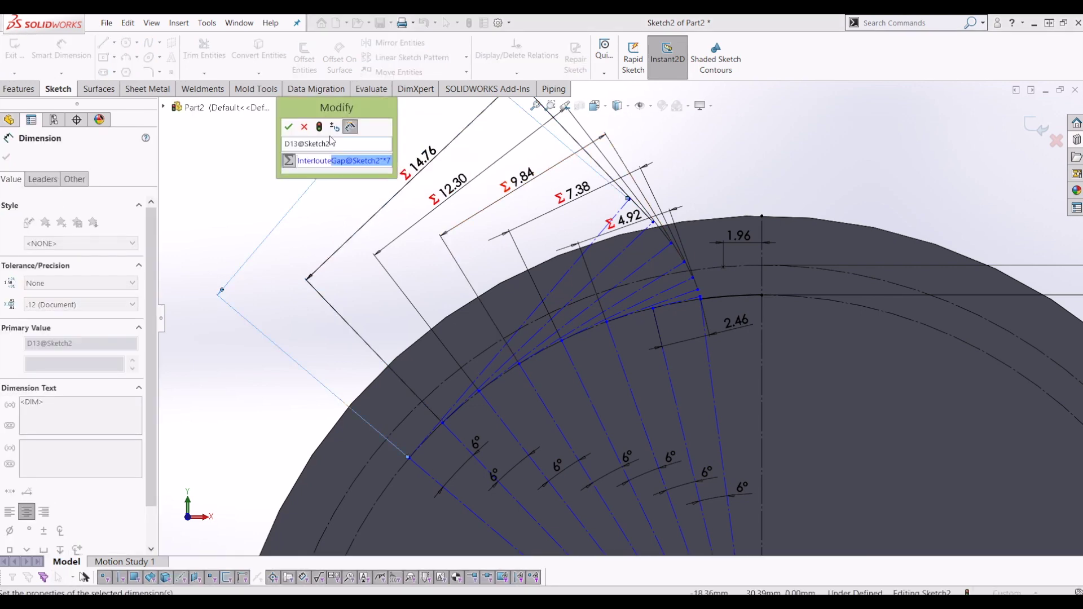
{"action": "left_click", "coordinate": [288, 126]}
Reposition the InterlouteGap dimension text between its own extension lines.
{"action": "scroll", "coordinate": [699, 286], "scroll_direction": "down", "scroll_amount": 2}
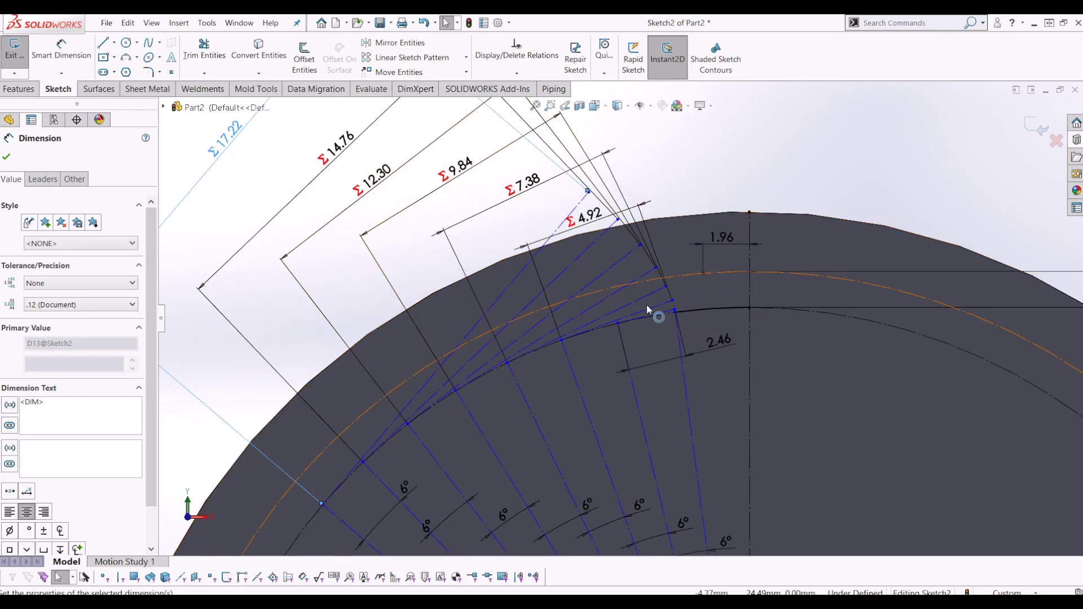
{"action": "scroll", "coordinate": [674, 348], "scroll_direction": "up", "scroll_amount": 2}
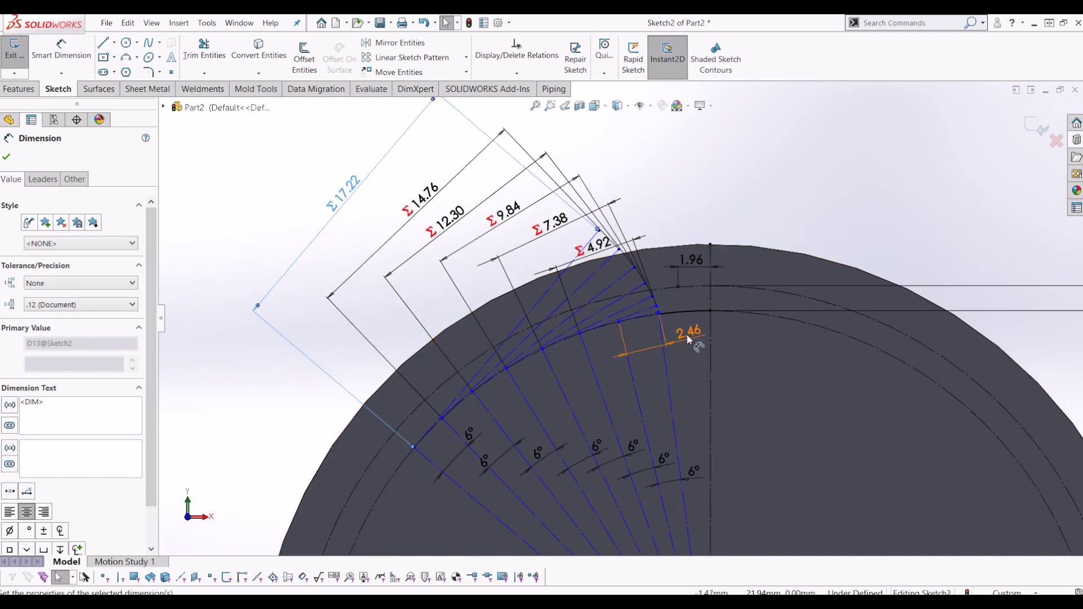
{"action": "left_click", "coordinate": [658, 349]}
{"action": "left_click_drag", "start_coordinate": [658, 352], "coordinate": [647, 353]}
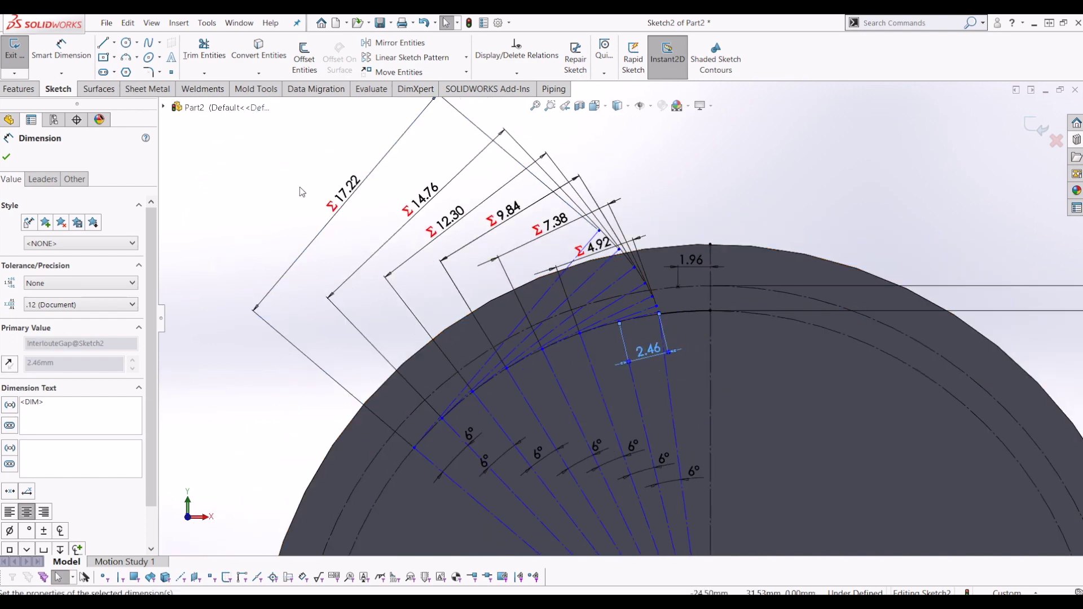
Draw a spline through the free endpoints of the perpendicular construction lines, from the shortest line to the longest, to form the tooth flank.
{"action": "scroll", "coordinate": [624, 311], "scroll_direction": "up", "scroll_amount": 2}
{"action": "scroll", "coordinate": [746, 336], "scroll_direction": "down", "scroll_amount": 1}
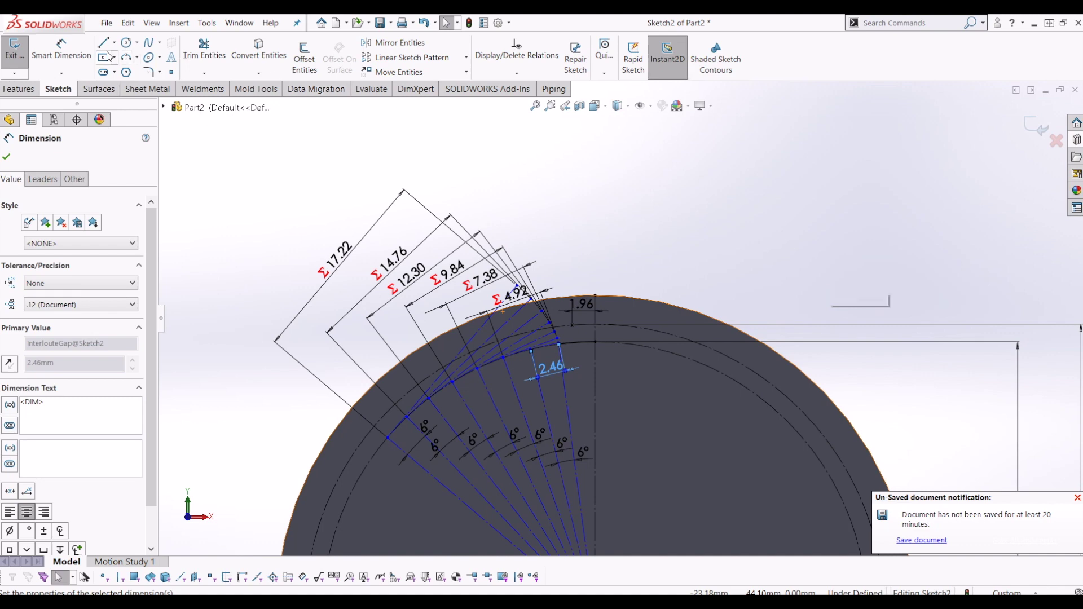
{"action": "left_click", "coordinate": [149, 43]}
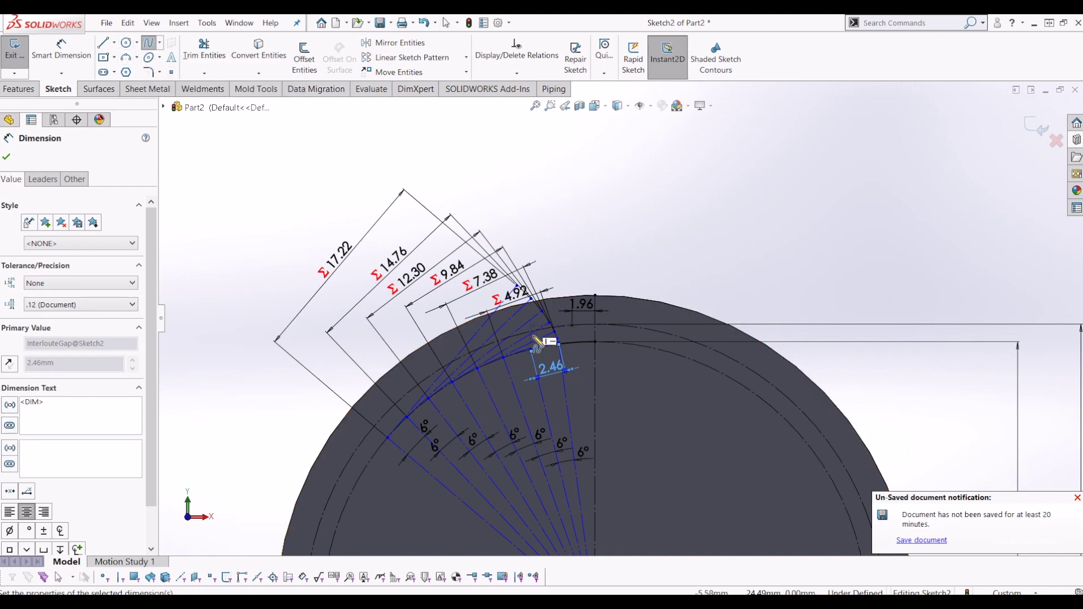
{"action": "scroll", "coordinate": [605, 350], "scroll_direction": "down", "scroll_amount": 3}
{"action": "scroll", "coordinate": [620, 342], "scroll_direction": "down", "scroll_amount": 4}
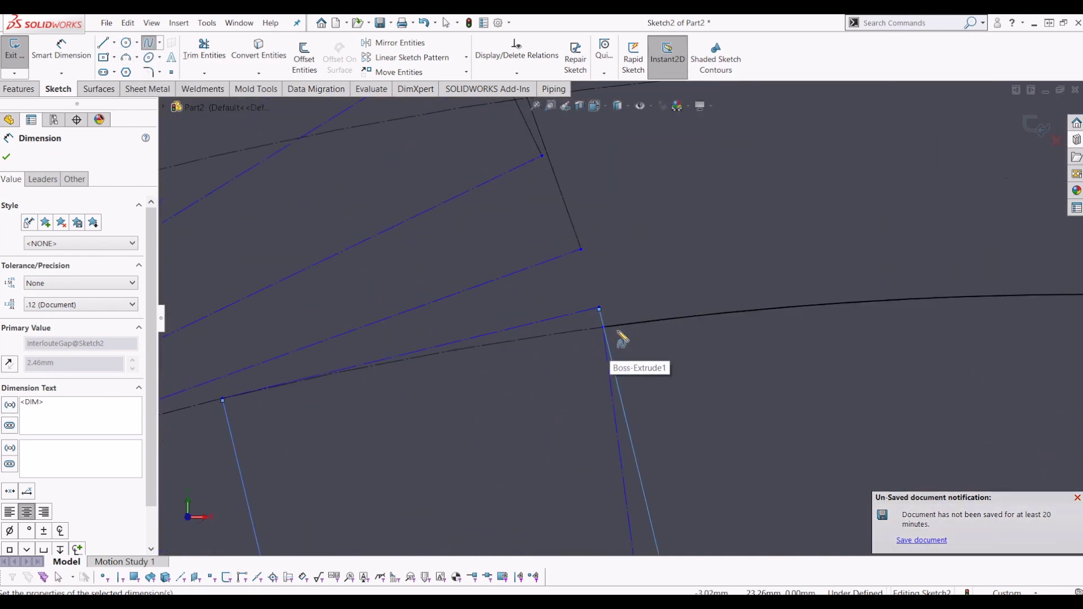
{"action": "left_click", "coordinate": [599, 309]}
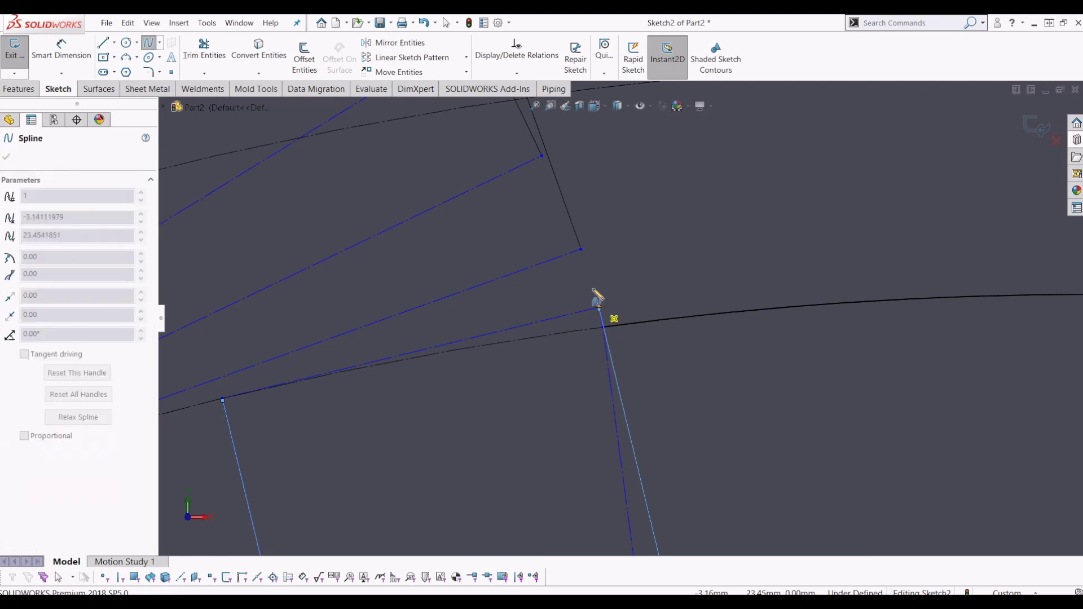
{"action": "left_click", "coordinate": [580, 249]}
{"action": "scroll", "coordinate": [551, 198], "scroll_direction": "up", "scroll_amount": 3}
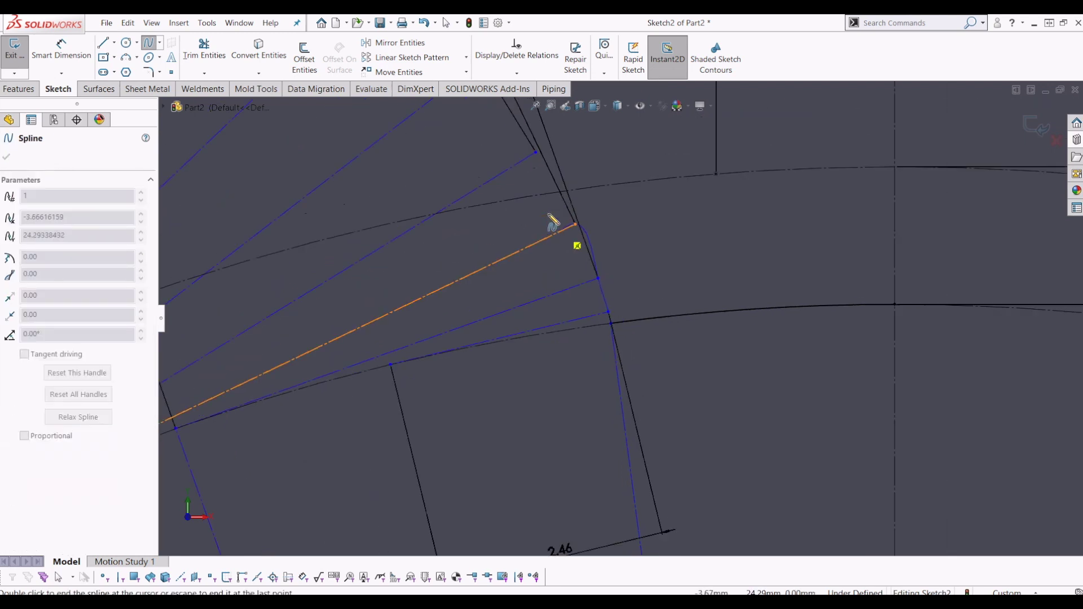
{"action": "left_click", "coordinate": [563, 203]}
{"action": "left_click", "coordinate": [521, 143]}
{"action": "key", "text": "z"}
{"action": "left_click", "coordinate": [544, 200]}
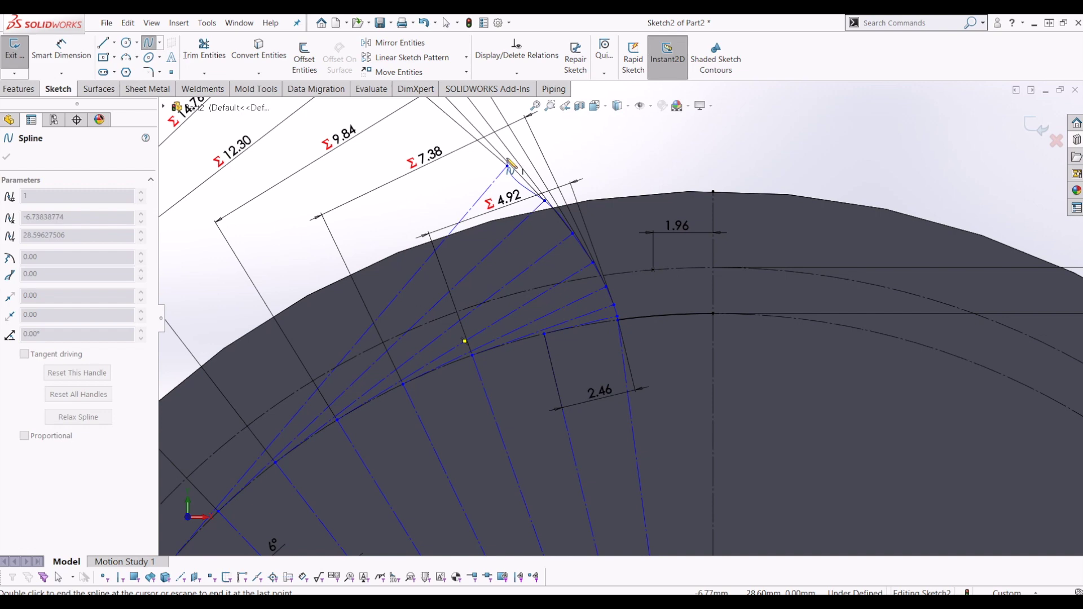
{"action": "right_click", "coordinate": [507, 162]}
{"action": "left_click", "coordinate": [543, 167]}
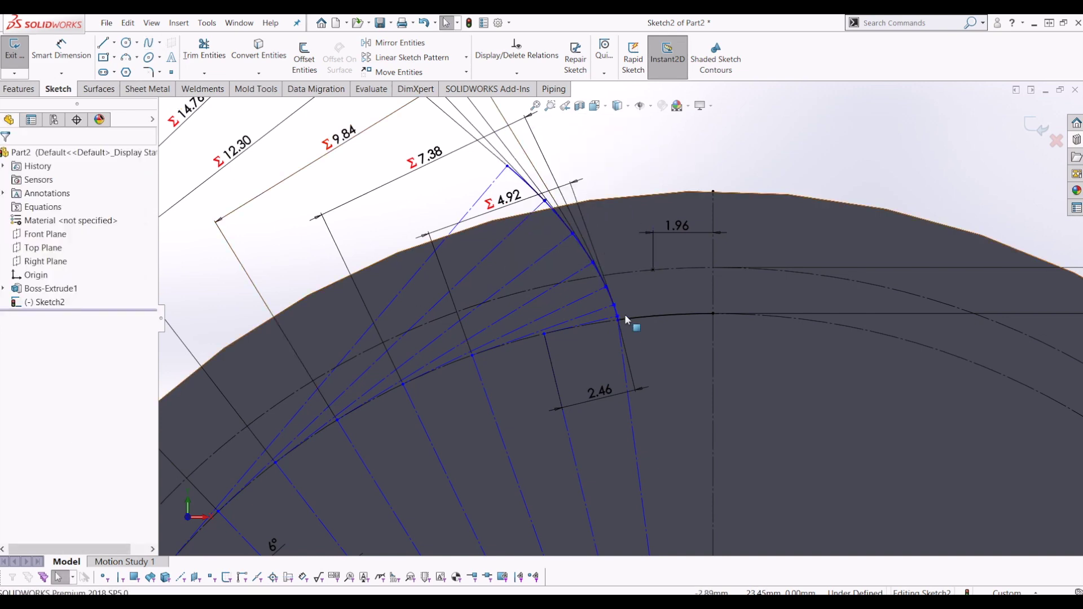
{"action": "scroll", "coordinate": [624, 313], "scroll_direction": "down", "scroll_amount": 3}
{"action": "scroll", "coordinate": [522, 157], "scroll_direction": "up", "scroll_amount": 3}
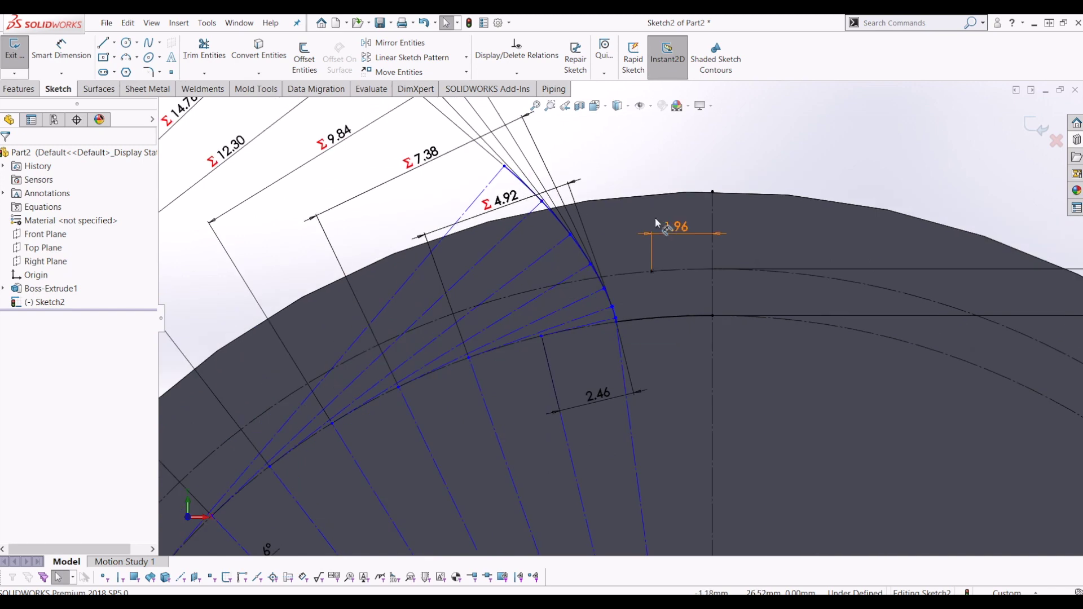
Make the flank spline coincident with the point on the pitch circle 1.96 mm from the vertical centreline.
{"action": "scroll", "coordinate": [668, 230], "scroll_direction": "down", "scroll_amount": 2}
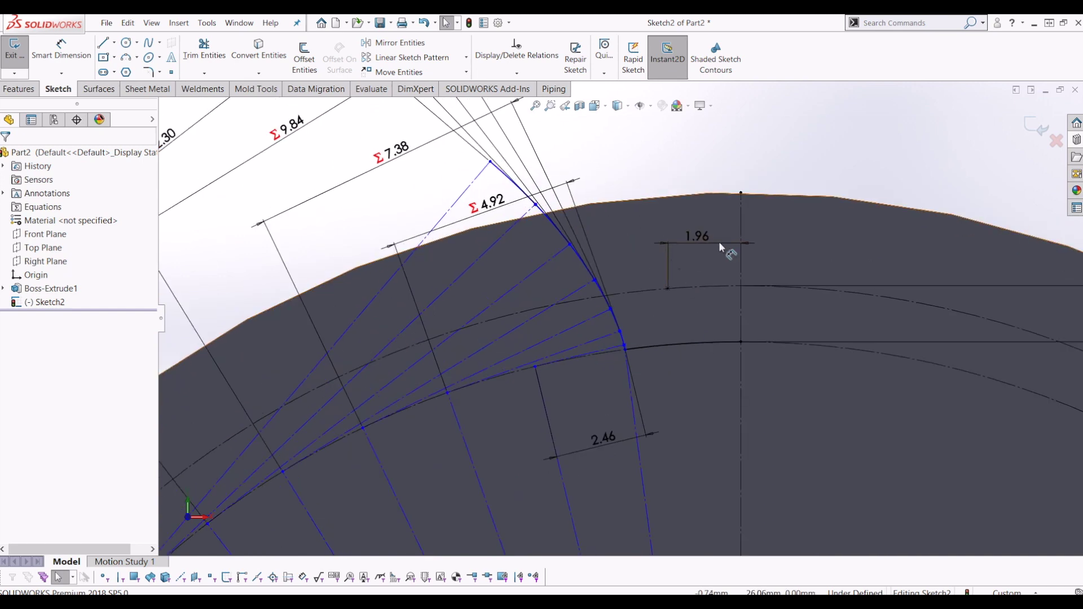
{"action": "scroll", "coordinate": [661, 294], "scroll_direction": "down", "scroll_amount": 2}
{"action": "left_click", "coordinate": [669, 290]}
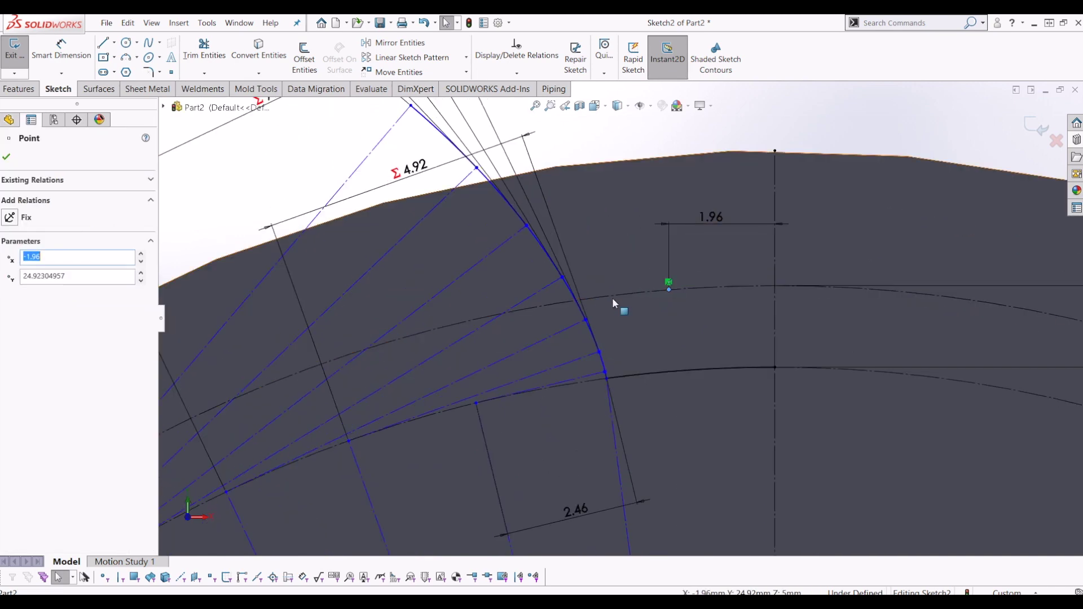
{"action": "left_click", "coordinate": [578, 303], "text": "ctrl"}
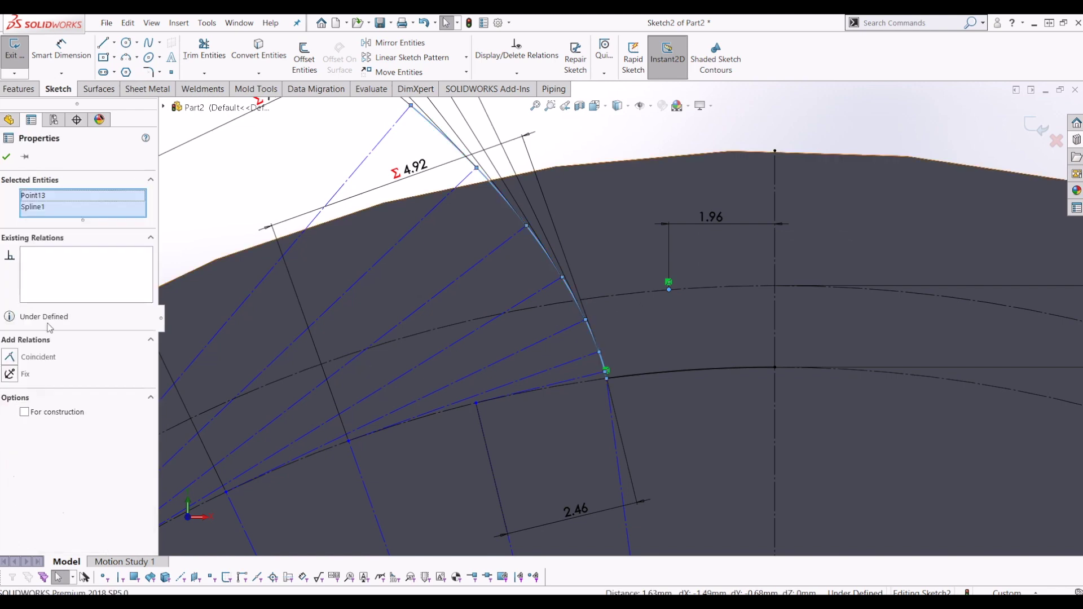
{"action": "left_click", "coordinate": [9, 360]}
{"action": "key", "text": "Escape"}
{"action": "scroll", "coordinate": [581, 231], "scroll_direction": "up", "scroll_amount": 2}
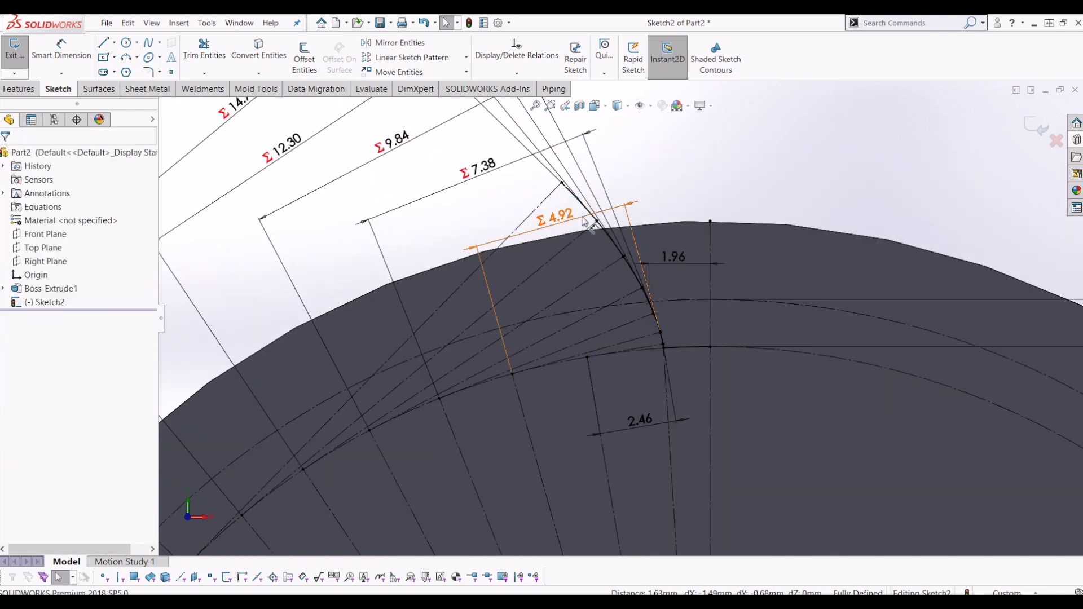
Mirror the flank spline and the short root arc about the vertical centreline, keeping the originals.
{"action": "scroll", "coordinate": [649, 411], "scroll_direction": "up", "scroll_amount": 3}
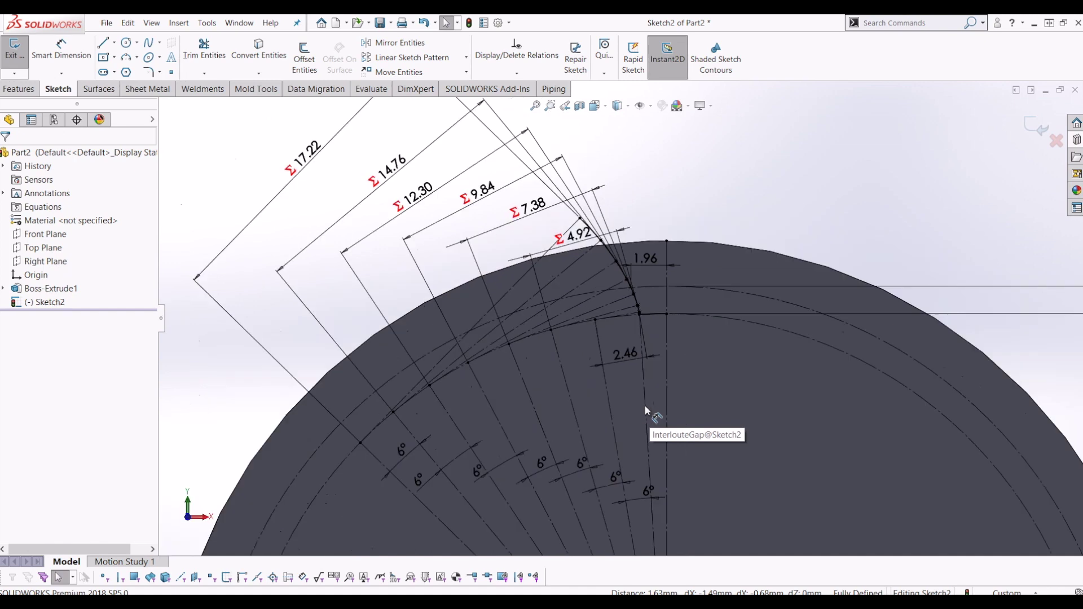
{"action": "scroll", "coordinate": [624, 349], "scroll_direction": "up", "scroll_amount": 2}
{"action": "scroll", "coordinate": [624, 307], "scroll_direction": "down", "scroll_amount": 3}
{"action": "scroll", "coordinate": [625, 301], "scroll_direction": "up", "scroll_amount": 3}
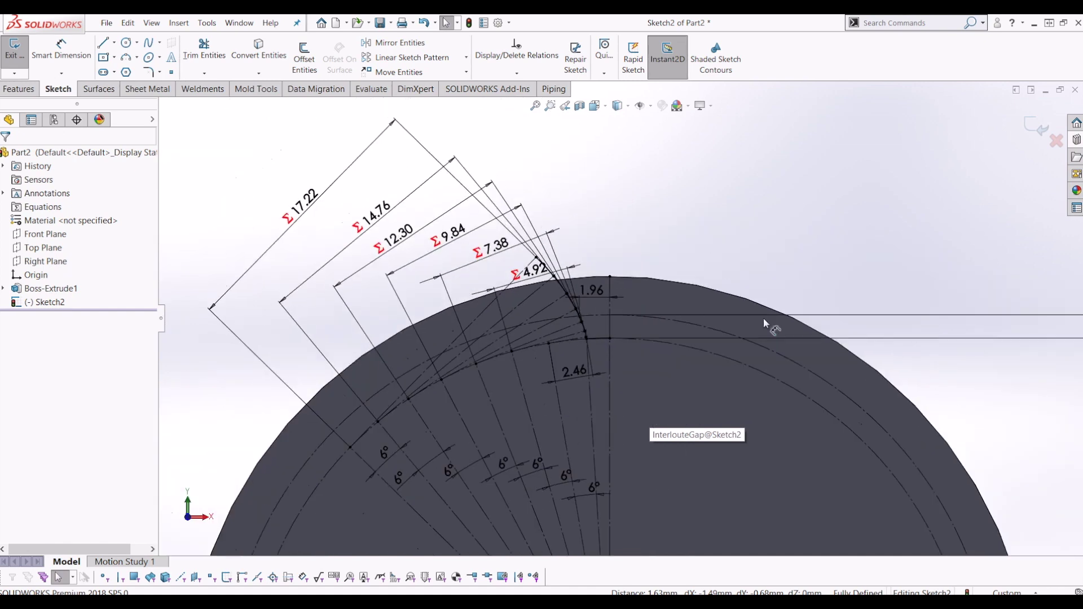
{"action": "scroll", "coordinate": [762, 317], "scroll_direction": "up", "scroll_amount": 3}
{"action": "scroll", "coordinate": [738, 323], "scroll_direction": "down", "scroll_amount": 6}
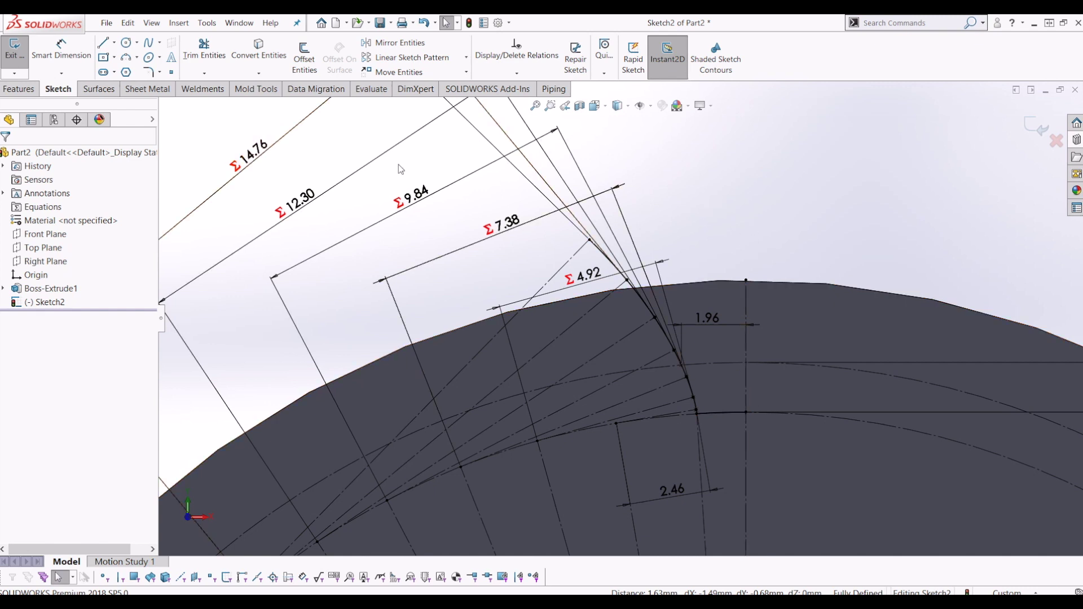
{"action": "left_click", "coordinate": [419, 44]}
{"action": "left_click", "coordinate": [644, 302]}
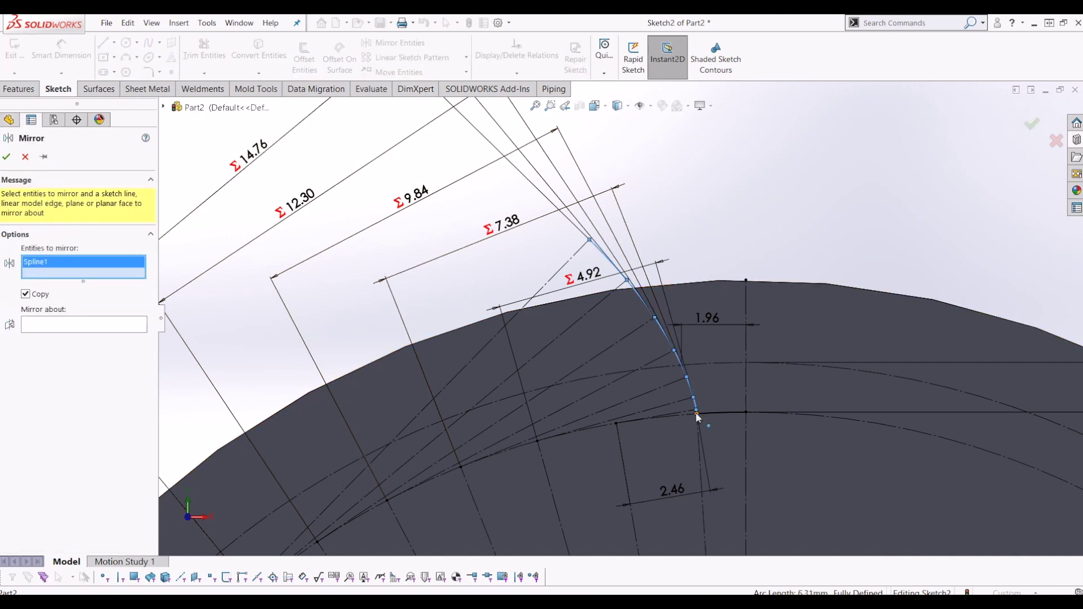
{"action": "left_click", "coordinate": [713, 414]}
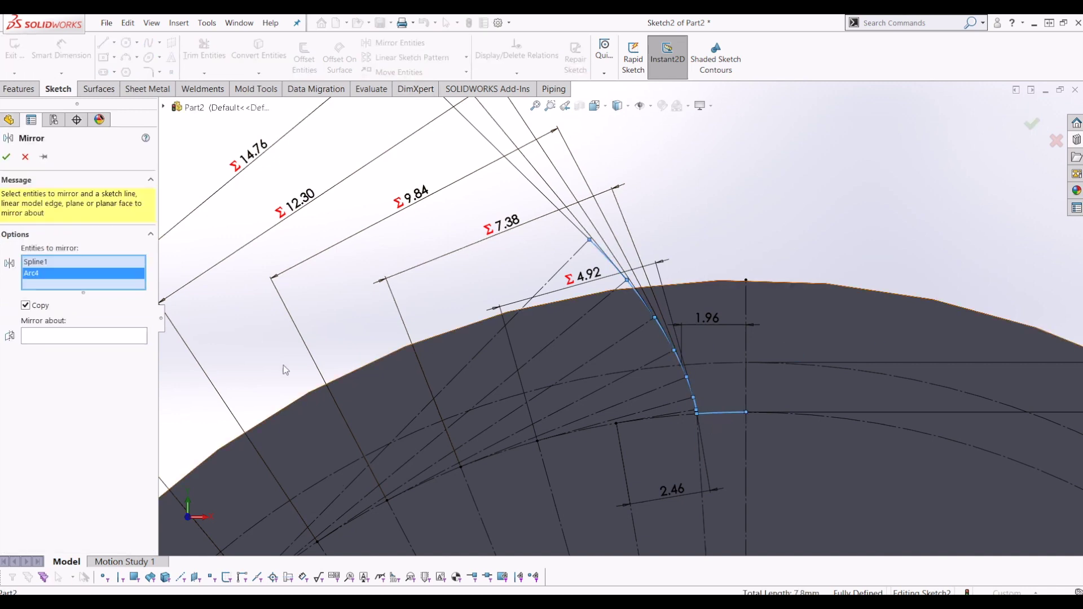
{"action": "left_click", "coordinate": [43, 332]}
{"action": "scroll", "coordinate": [693, 458], "scroll_direction": "up", "scroll_amount": 2}
{"action": "left_click", "coordinate": [708, 436]}
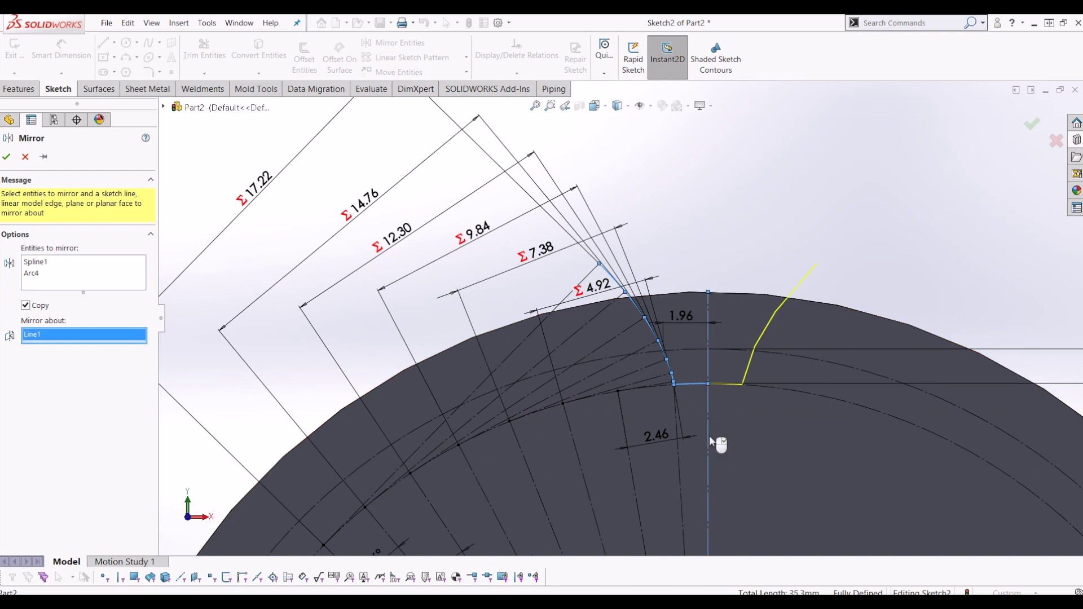
{"action": "left_click", "coordinate": [6, 156]}
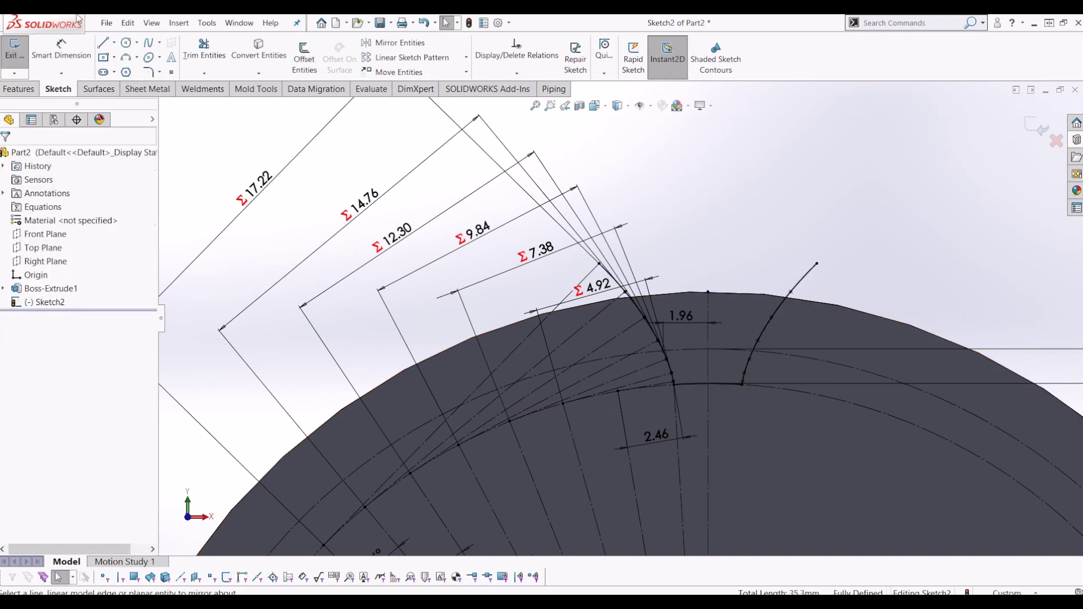
Close the tooth-gap profile with a three-point arc joining the outer ends of the two flank splines.
{"action": "left_click", "coordinate": [125, 57]}
{"action": "left_click", "coordinate": [600, 264]}
{"action": "left_click", "coordinate": [816, 264]}
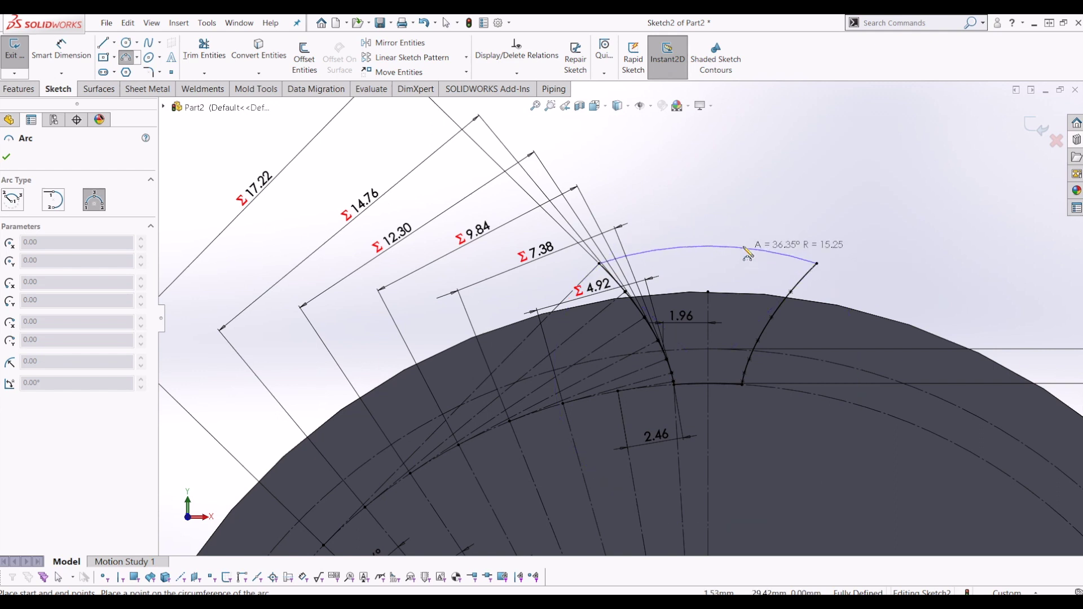
{"action": "left_click", "coordinate": [749, 244]}
{"action": "key", "text": "Escape"}
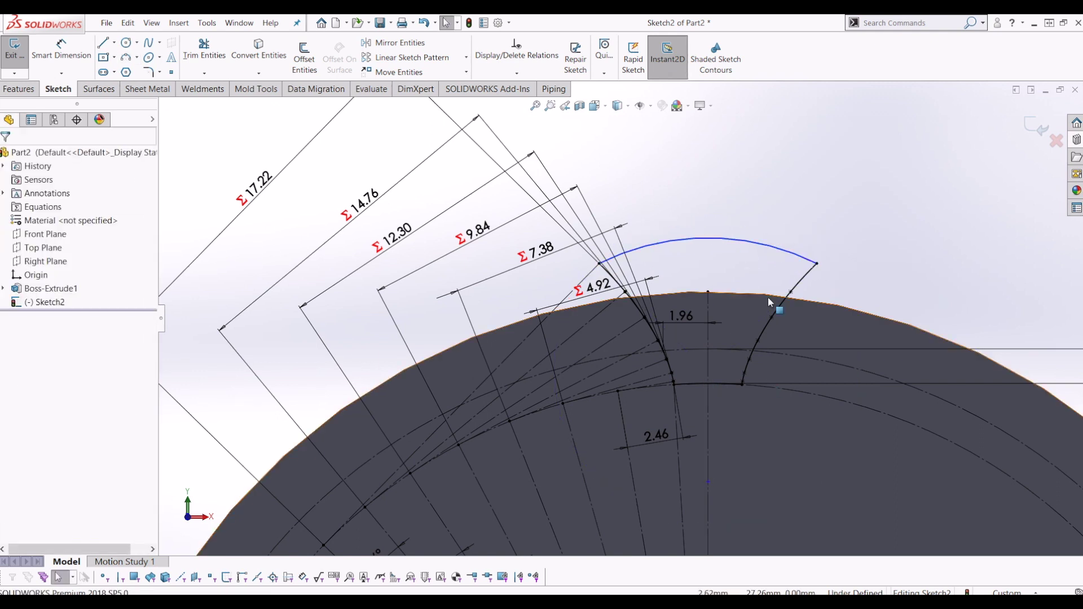
Add an Equal relation between the closing arc and the disc's outer edge, and exit the sketch.
{"action": "left_click", "coordinate": [769, 296]}
{"action": "left_click", "coordinate": [739, 243], "text": "ctrl"}
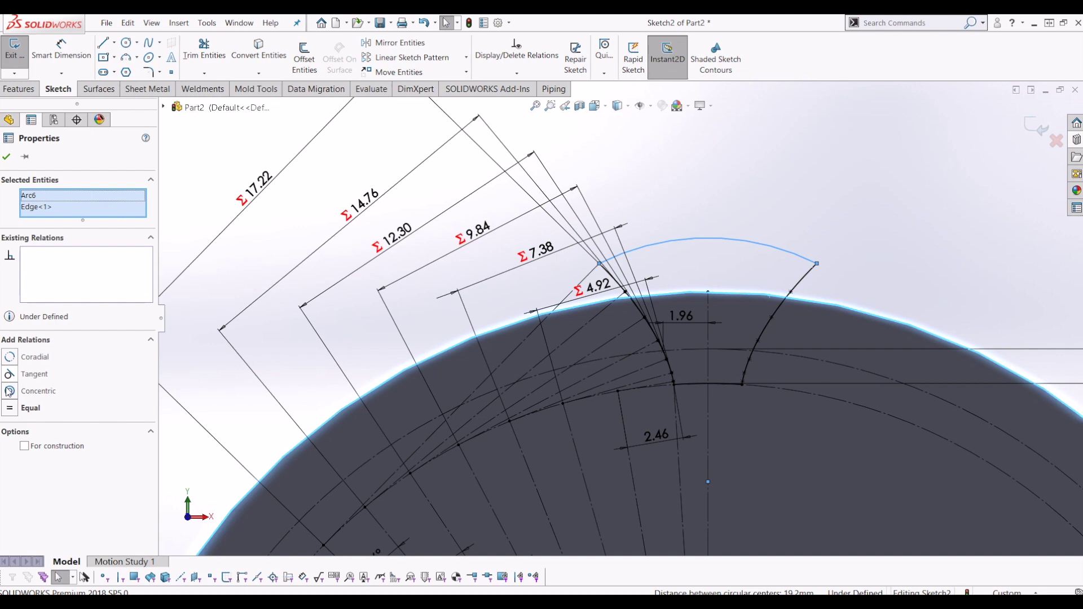
{"action": "left_click", "coordinate": [10, 407]}
{"action": "left_click", "coordinate": [827, 269]}
{"action": "scroll", "coordinate": [743, 308], "scroll_direction": "up", "scroll_amount": 3}
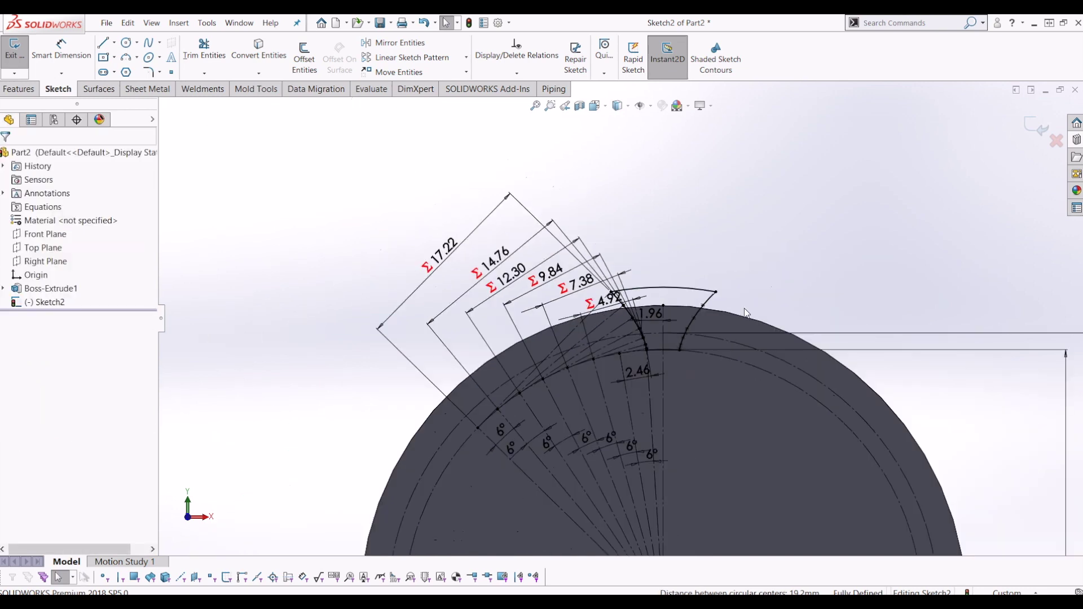
{"action": "scroll", "coordinate": [679, 306], "scroll_direction": "down", "scroll_amount": 2}
{"action": "scroll", "coordinate": [733, 322], "scroll_direction": "up", "scroll_amount": 2}
{"action": "scroll", "coordinate": [827, 364], "scroll_direction": "down", "scroll_amount": 2}
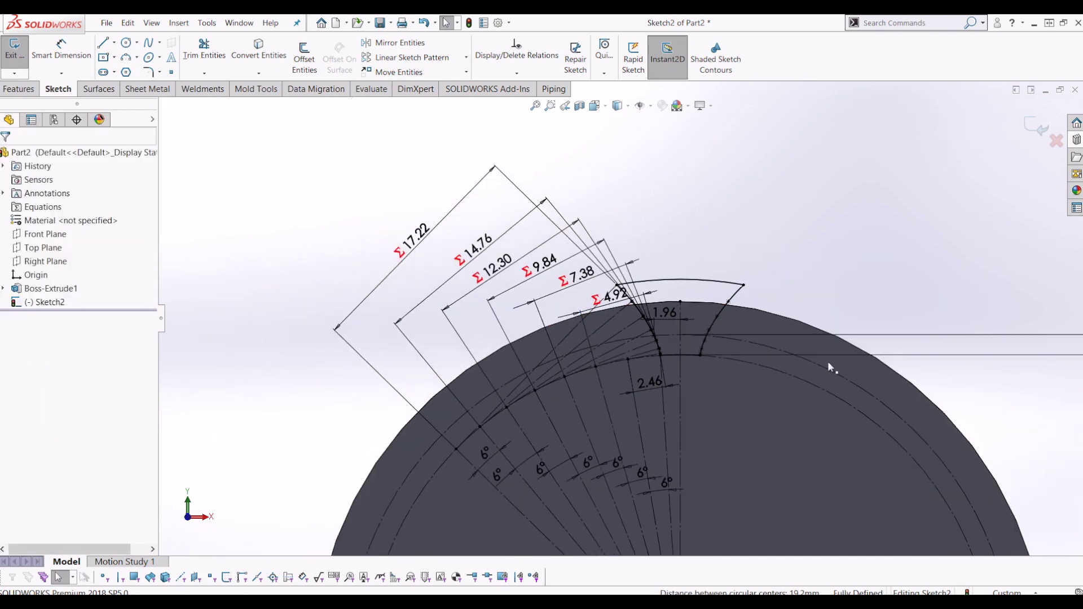
{"action": "left_click", "coordinate": [1036, 131]}
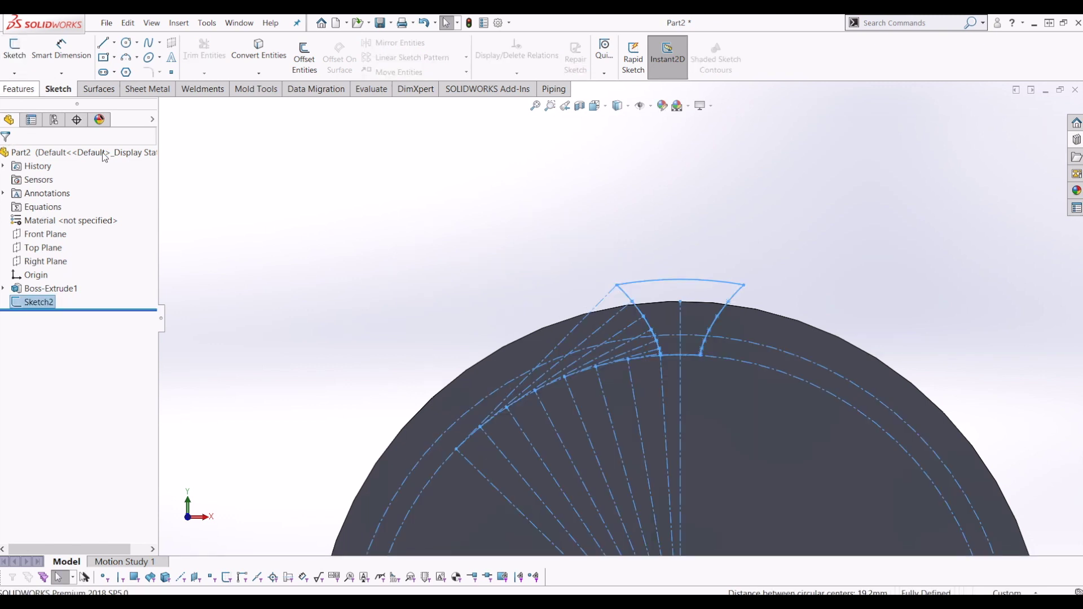
Cut the tooth-gap profile from the disc with an Extruded Cut set to Through All.
{"action": "scroll", "coordinate": [681, 407], "scroll_direction": "up", "scroll_amount": 4}
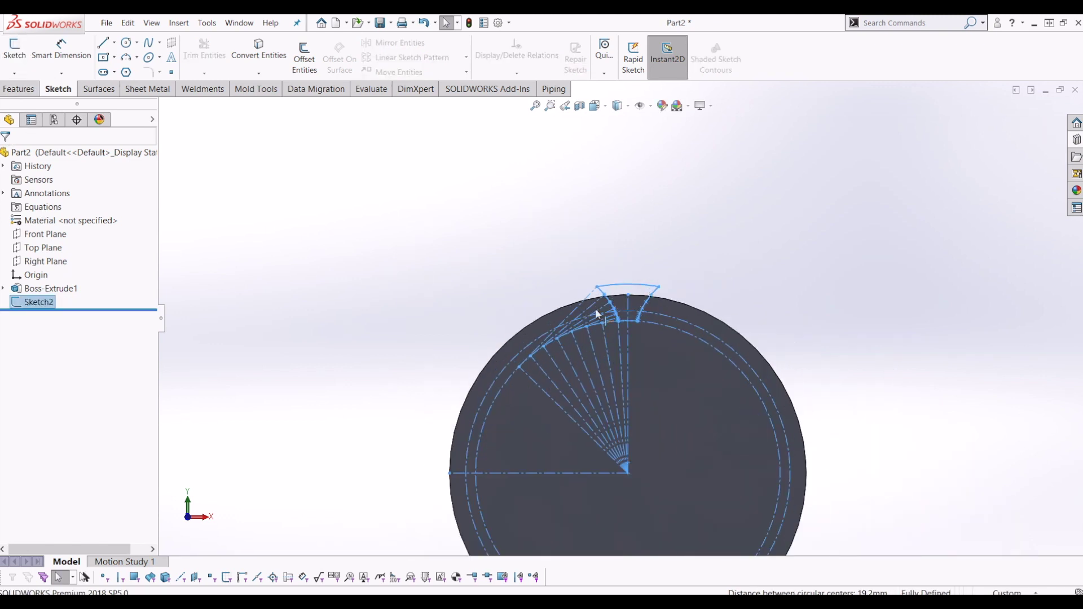
{"action": "scroll", "coordinate": [596, 313], "scroll_direction": "down", "scroll_amount": 2}
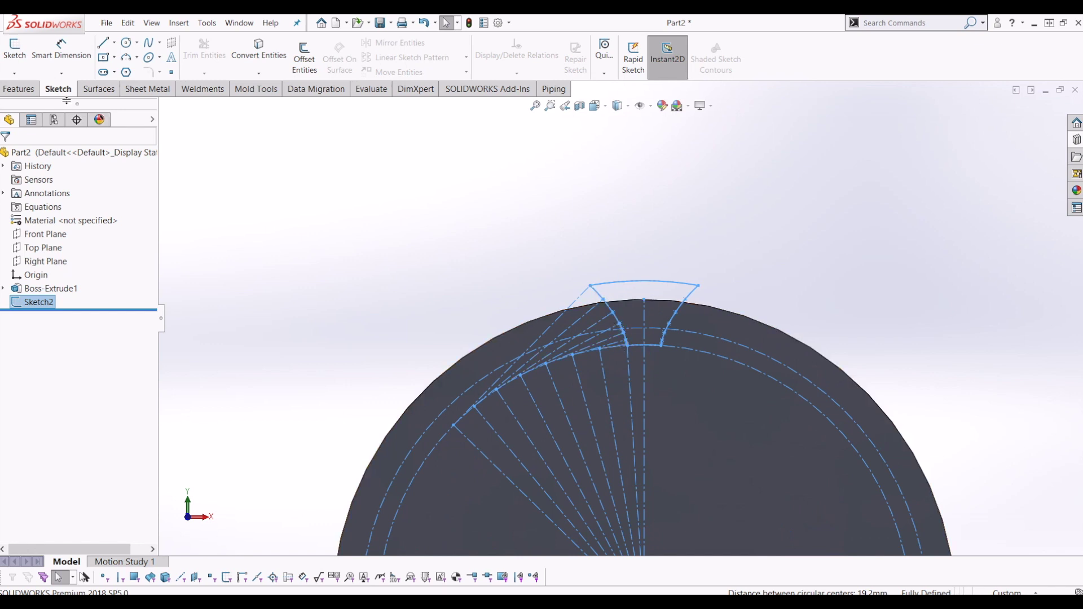
{"action": "left_click", "coordinate": [19, 89]}
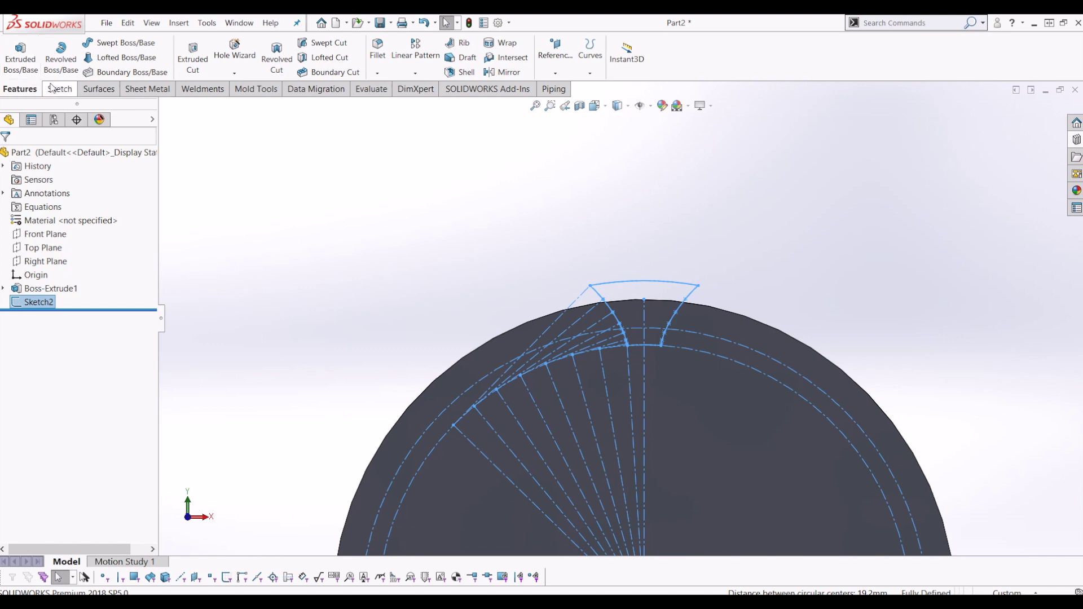
{"action": "left_click", "coordinate": [193, 57]}
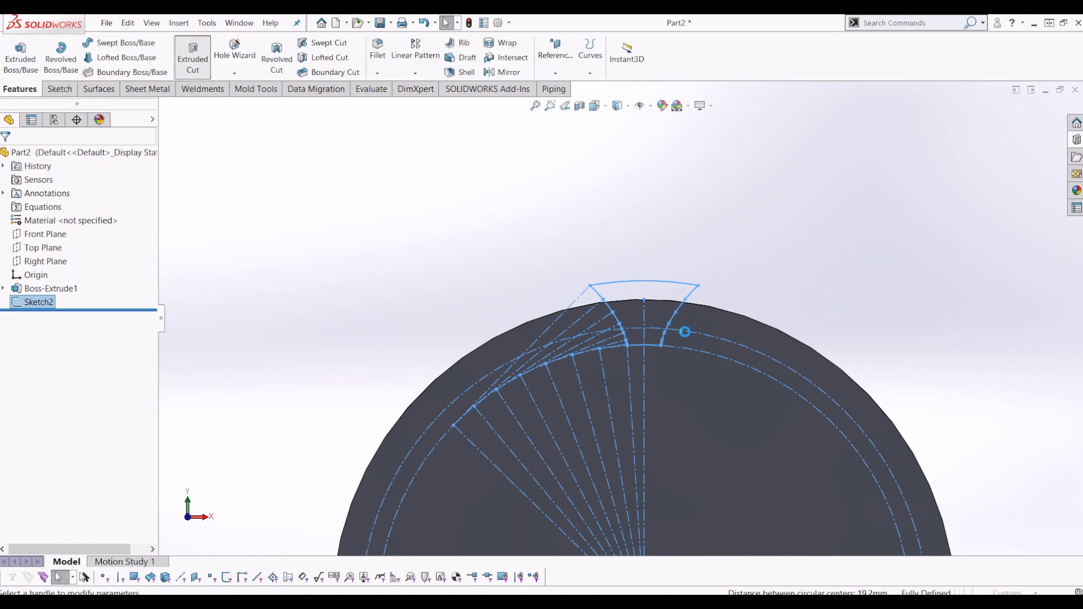
{"action": "left_click", "coordinate": [67, 233]}
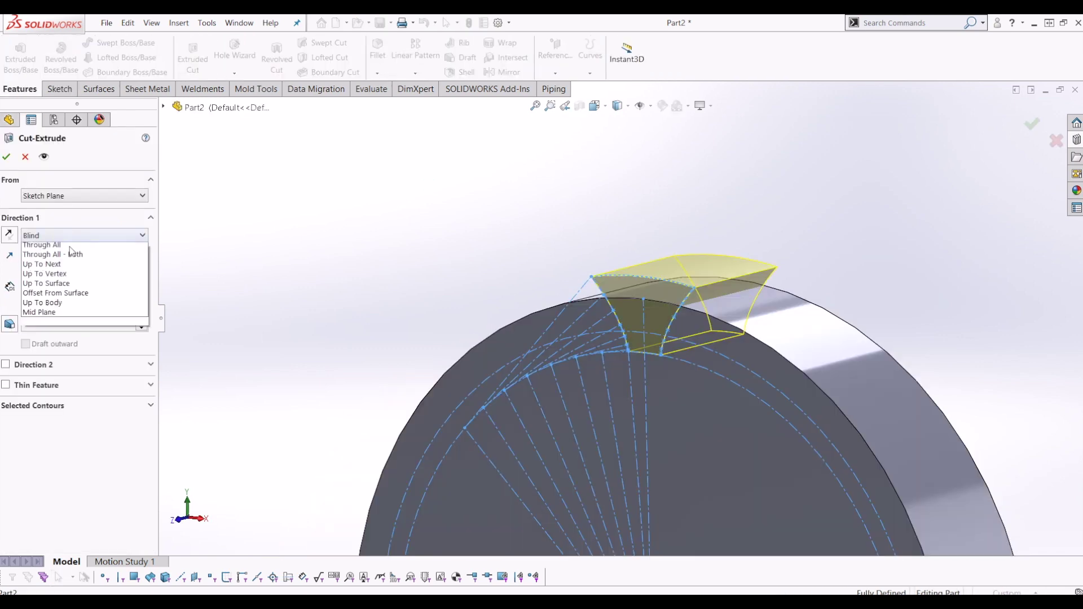
{"action": "left_click", "coordinate": [40, 253]}
{"action": "left_click", "coordinate": [13, 153]}
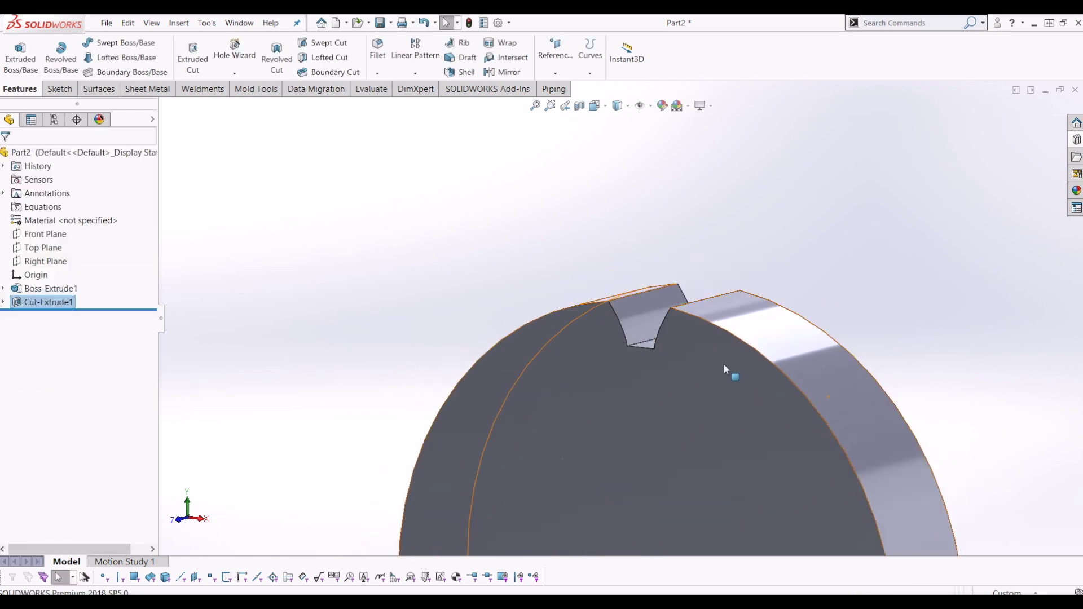
Start a sketch on the disc's front face and draw two lines from the origin to the bottom corners of the tooth gap.
{"action": "left_click", "coordinate": [614, 368]}
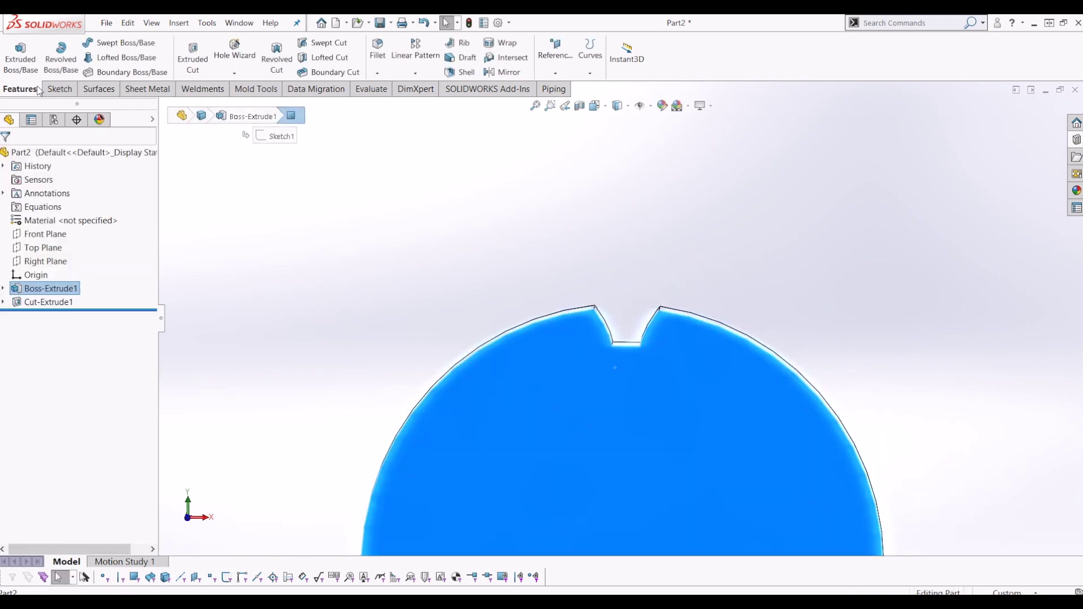
{"action": "left_click", "coordinate": [60, 88]}
{"action": "left_click", "coordinate": [14, 51]}
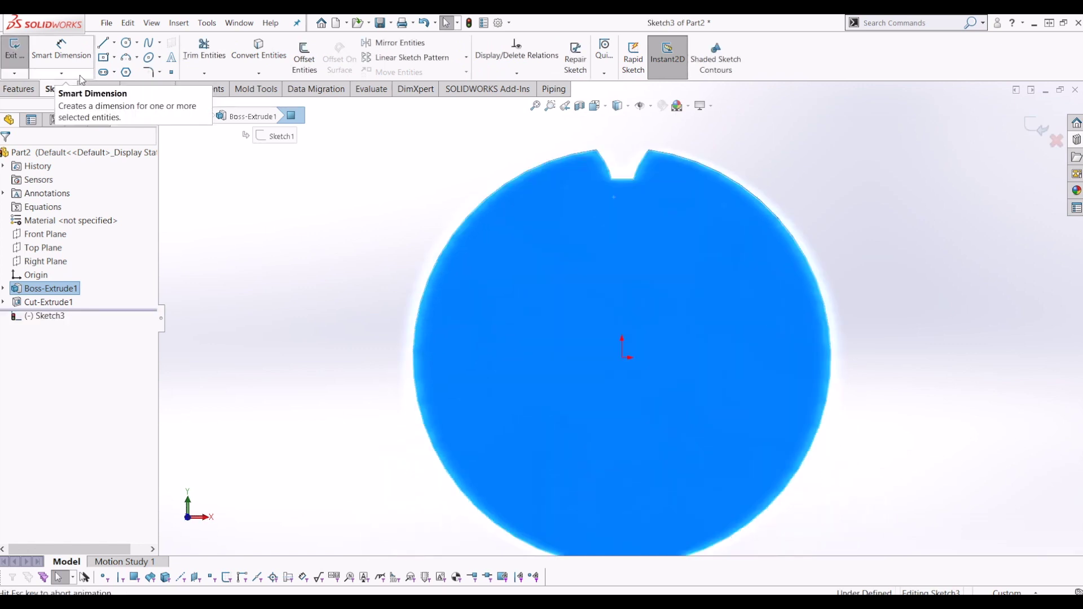
{"action": "left_click", "coordinate": [104, 41]}
{"action": "left_click", "coordinate": [491, 400]}
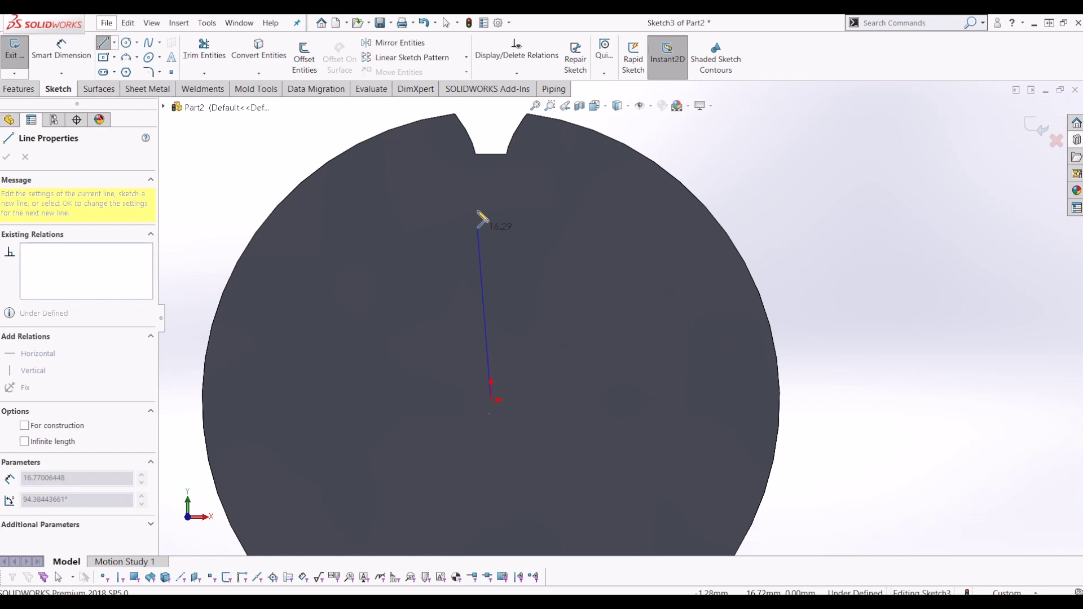
{"action": "left_click", "coordinate": [475, 154]}
{"action": "left_click", "coordinate": [97, 43]}
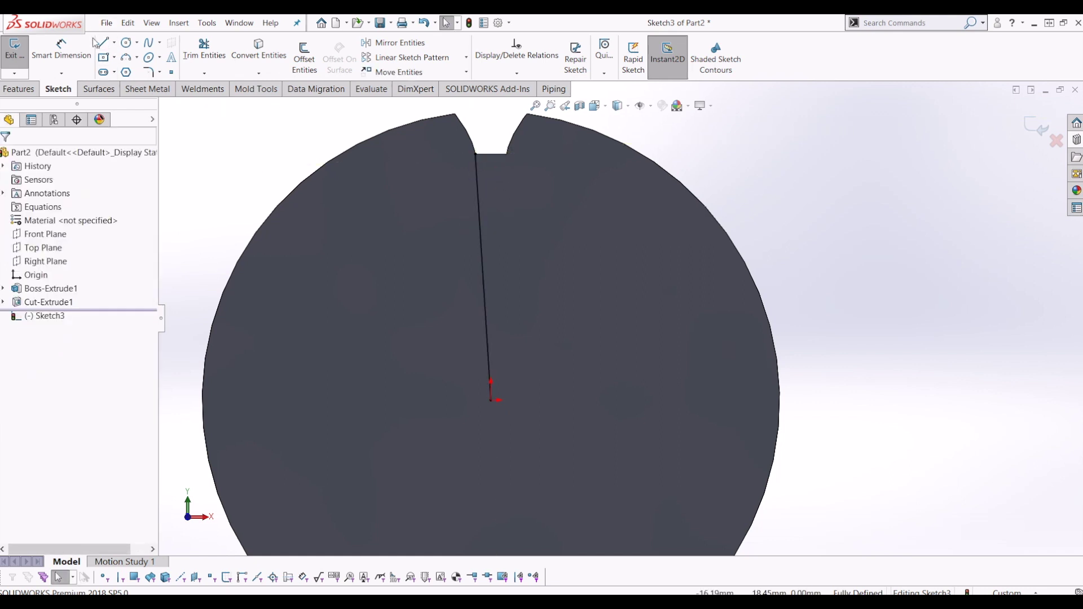
{"action": "left_click", "coordinate": [102, 42]}
{"action": "left_click", "coordinate": [491, 401]}
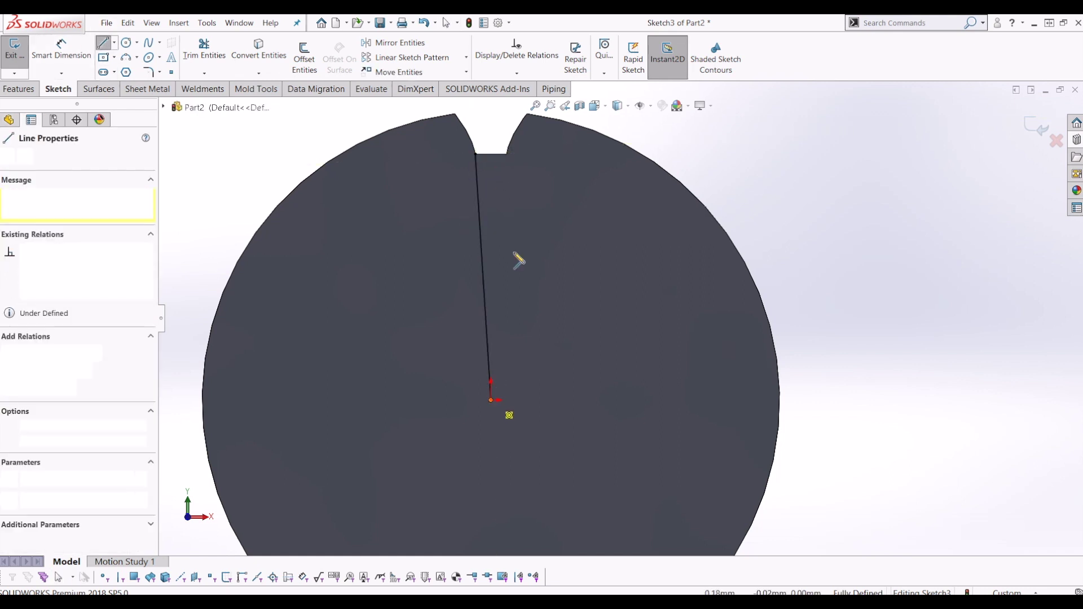
{"action": "left_click", "coordinate": [510, 163]}
{"action": "key", "text": "Escape"}
Convert the tooth gap's bottom edge into a sketch arc connecting the two lines.
{"action": "scroll", "coordinate": [499, 160], "scroll_direction": "down", "scroll_amount": 2}
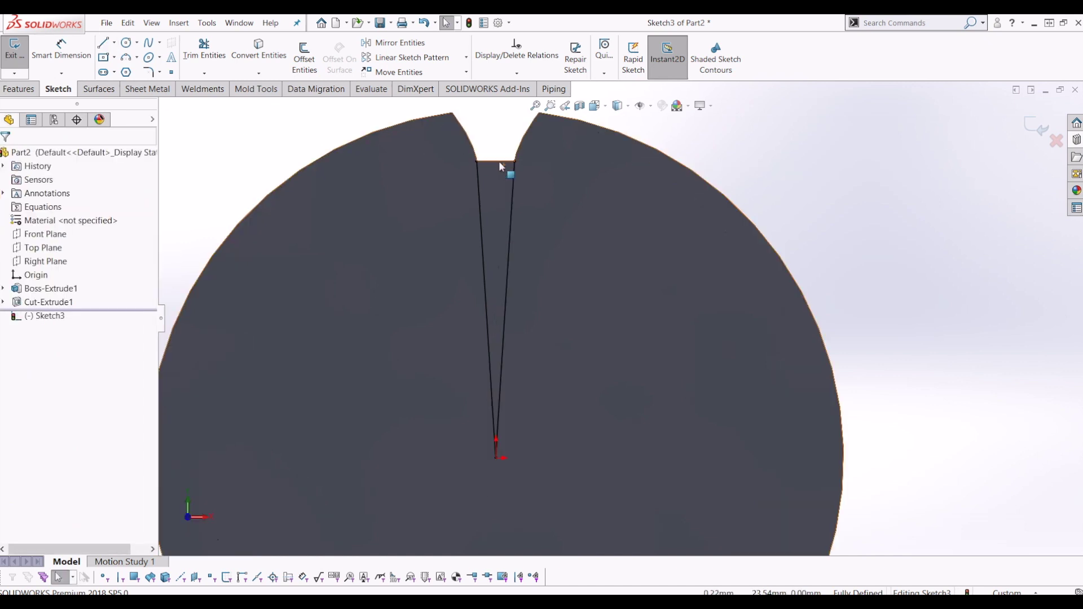
{"action": "left_click", "coordinate": [500, 163]}
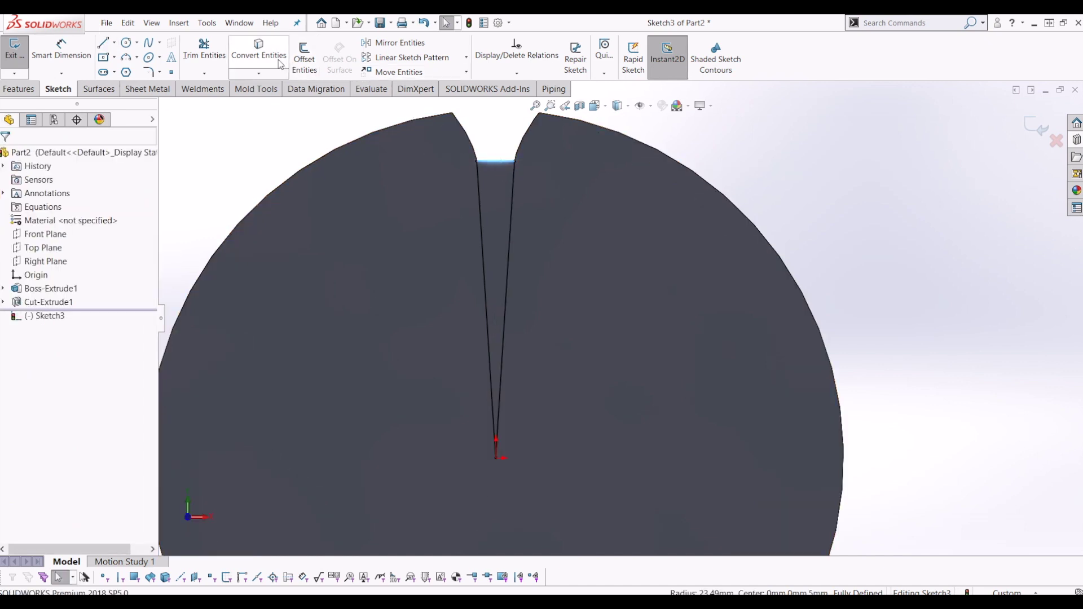
{"action": "scroll", "coordinate": [499, 165], "scroll_direction": "down", "scroll_amount": 1}
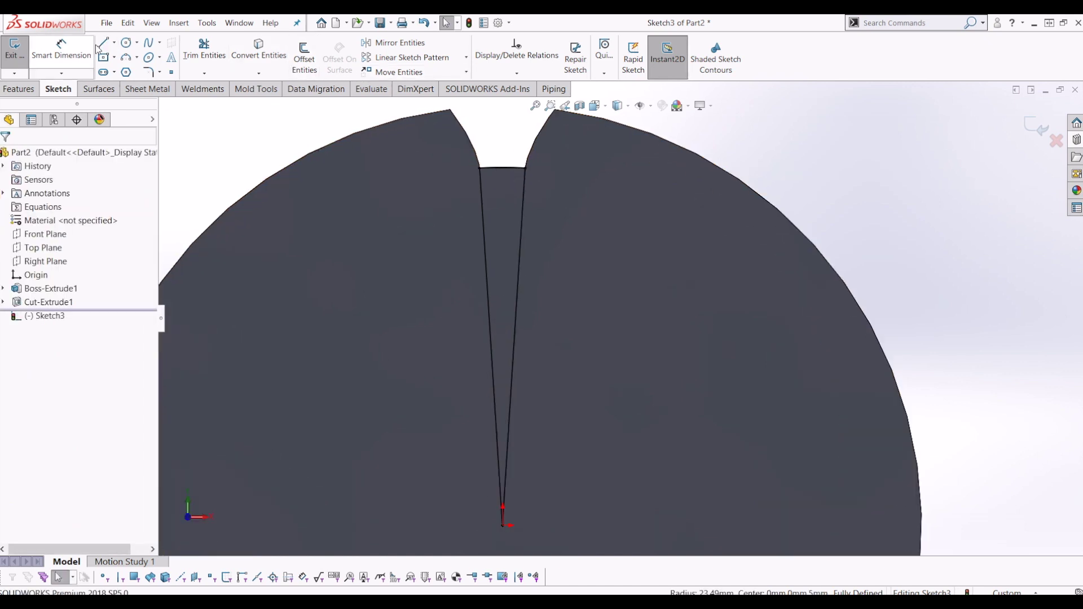
Draw a circle centred on the origin below the tooth gap and set its diameter to 43.75 mm.
{"action": "left_click", "coordinate": [126, 43]}
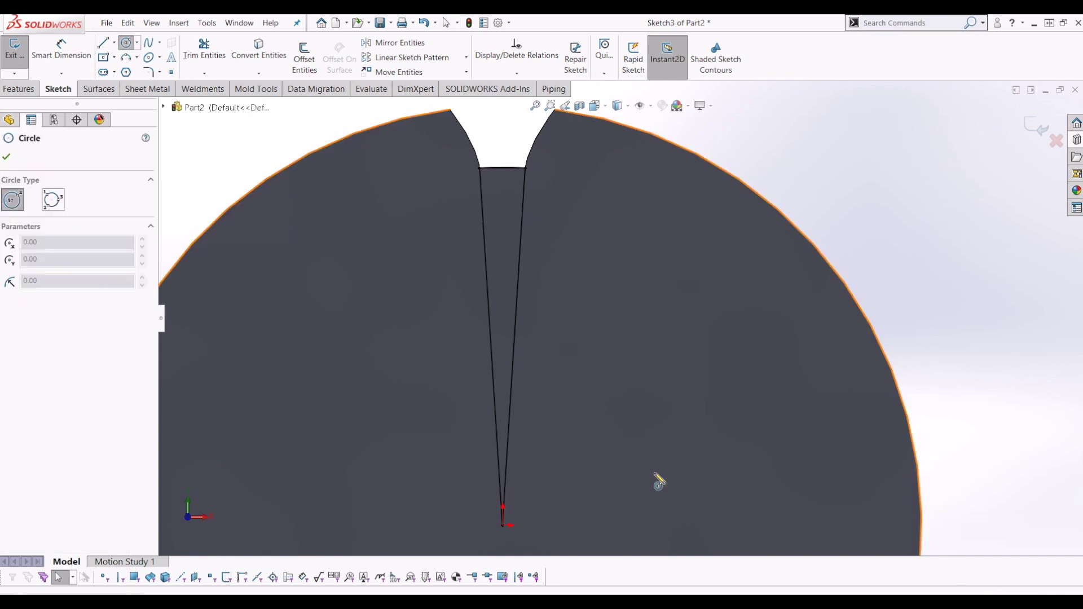
{"action": "left_click", "coordinate": [503, 527]}
{"action": "left_click", "coordinate": [574, 240]}
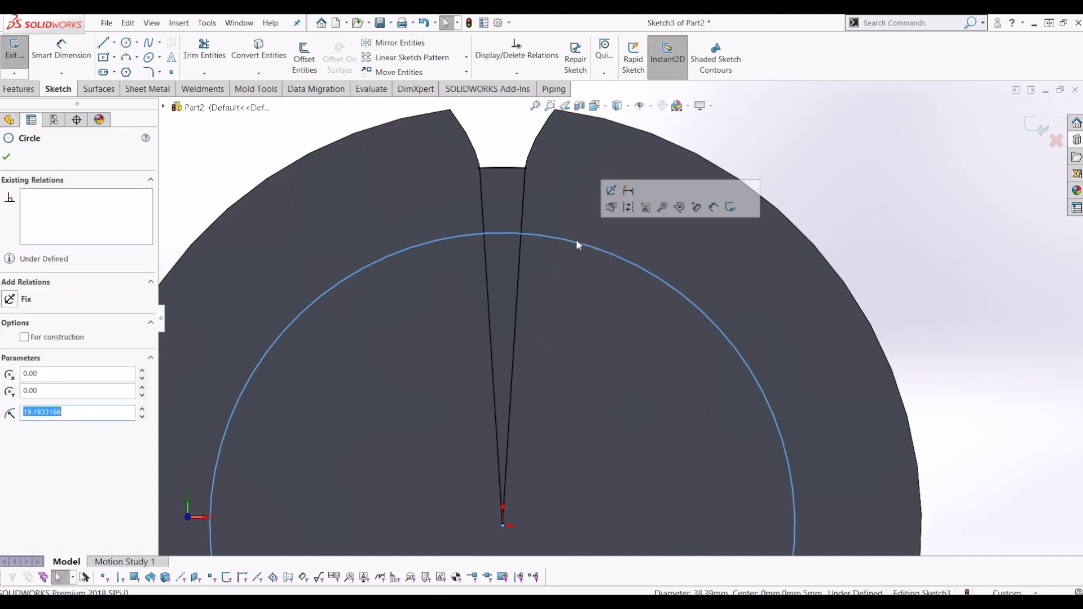
{"action": "left_click", "coordinate": [62, 51]}
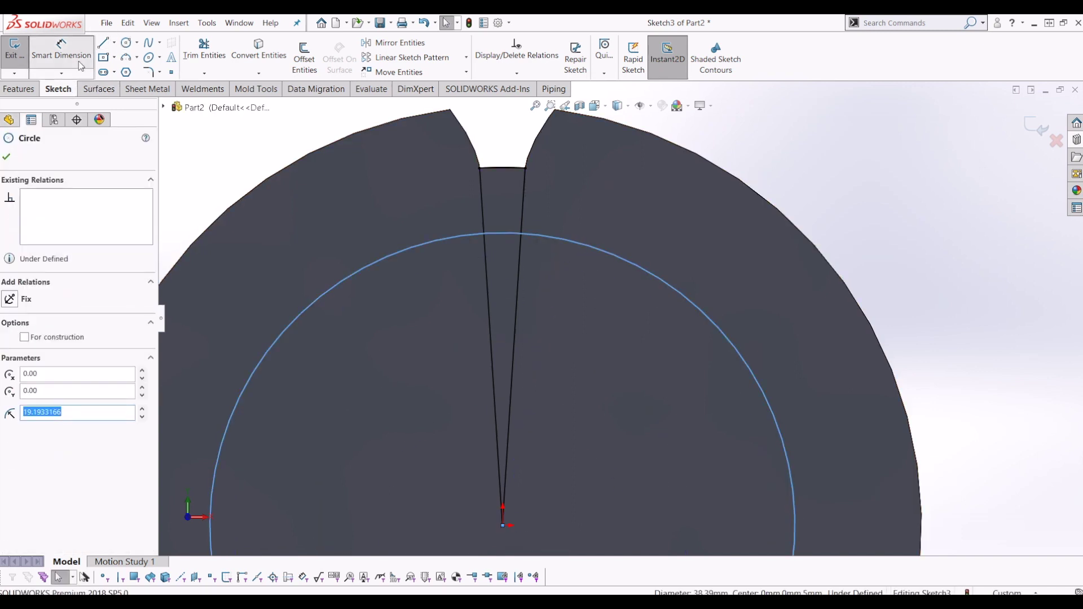
{"action": "left_click", "coordinate": [575, 239]}
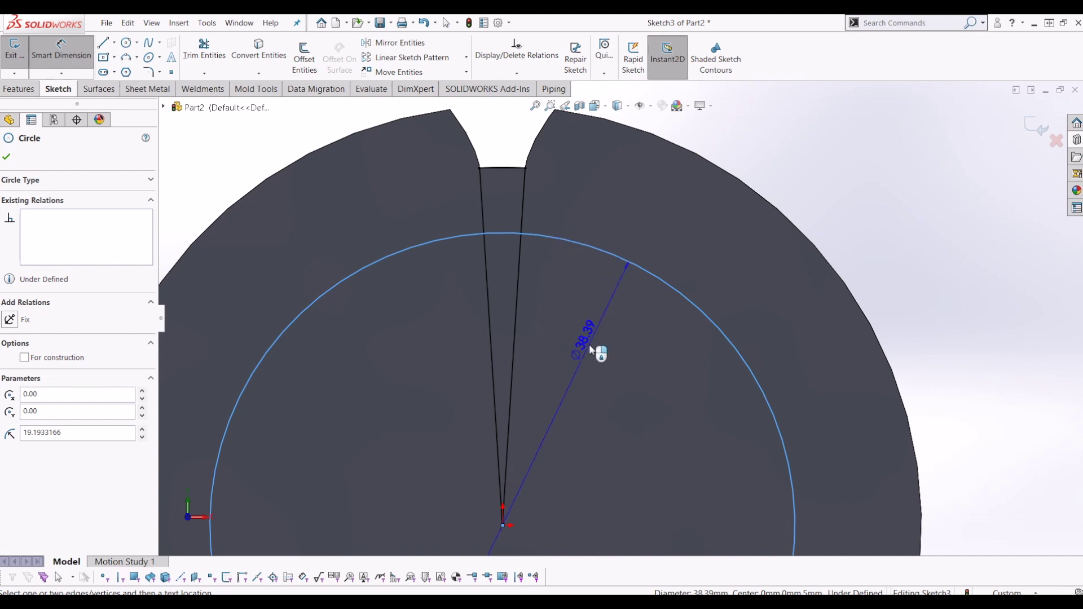
{"action": "left_click", "coordinate": [587, 343]}
{"action": "type", "text": "43."}
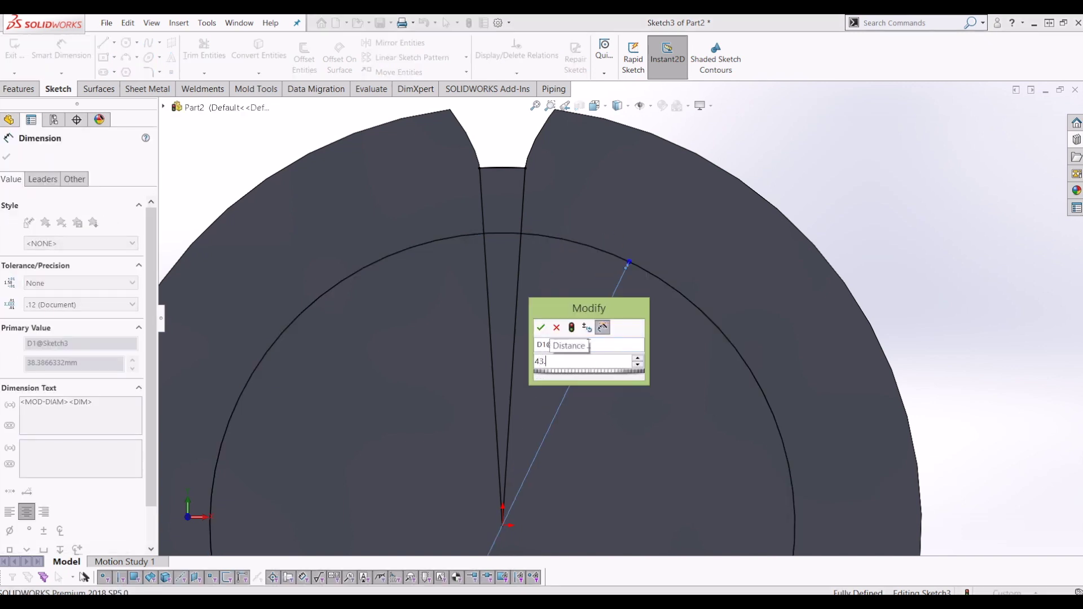
{"action": "type", "text": "75"}
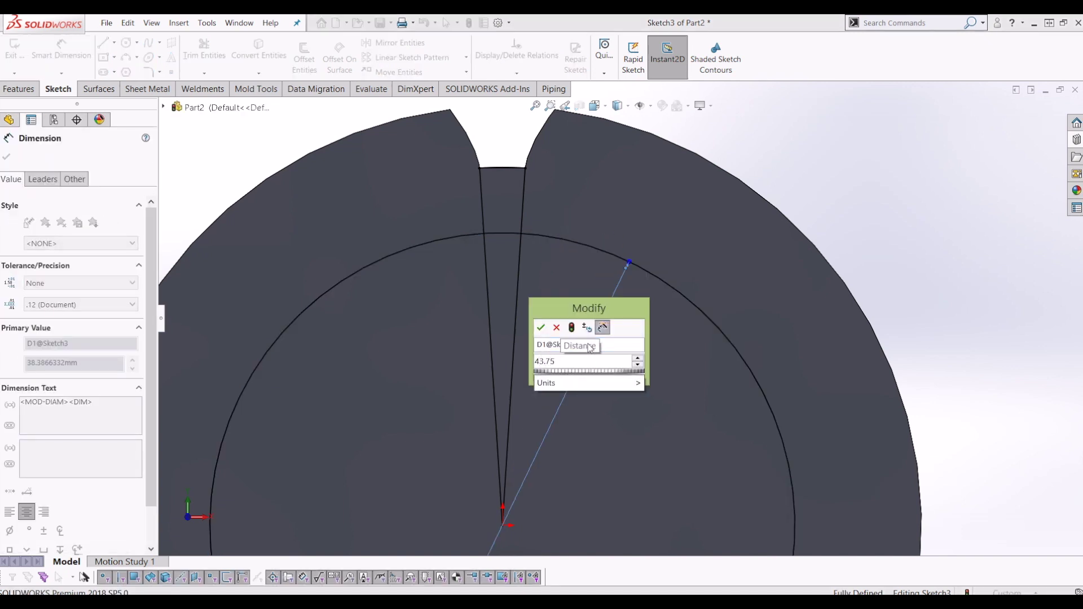
Name the circle's diameter dimension after the dedendum, accept it, and place its text between the two radial lines.
{"action": "left_click", "coordinate": [541, 344]}
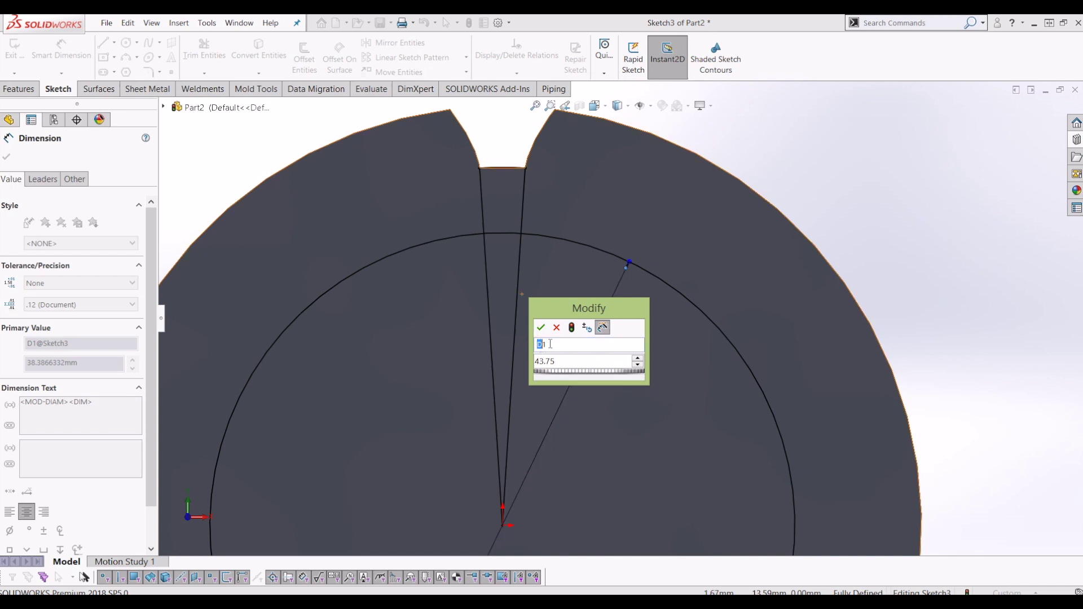
{"action": "type", "text": "D"}
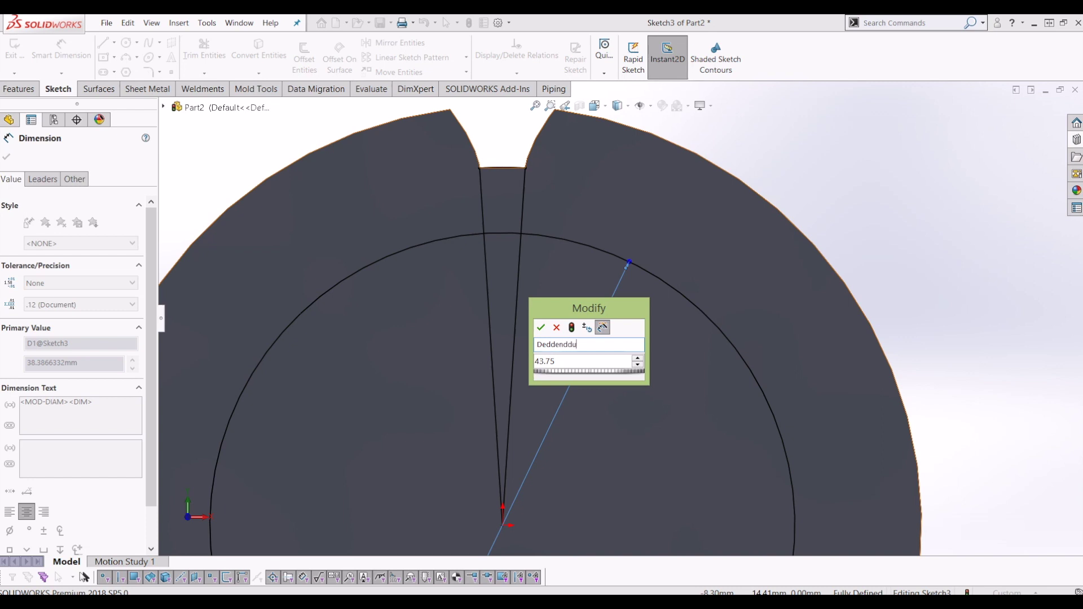
{"action": "left_click", "coordinate": [540, 327]}
{"action": "scroll", "coordinate": [536, 316], "scroll_direction": "up", "scroll_amount": 3}
{"action": "key", "text": "Escape"}
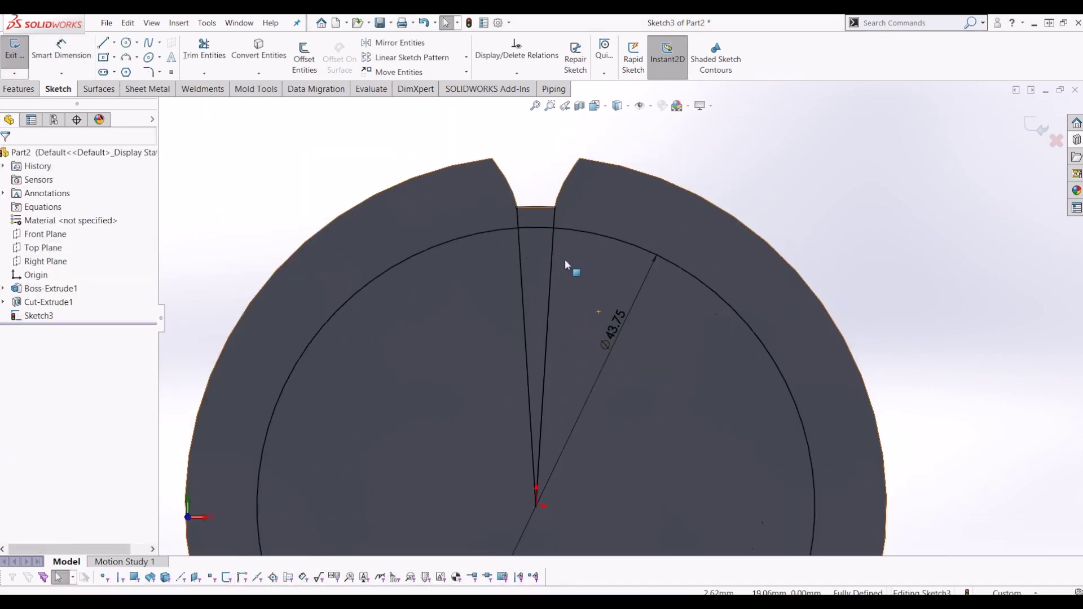
{"action": "scroll", "coordinate": [532, 246], "scroll_direction": "down", "scroll_amount": 1}
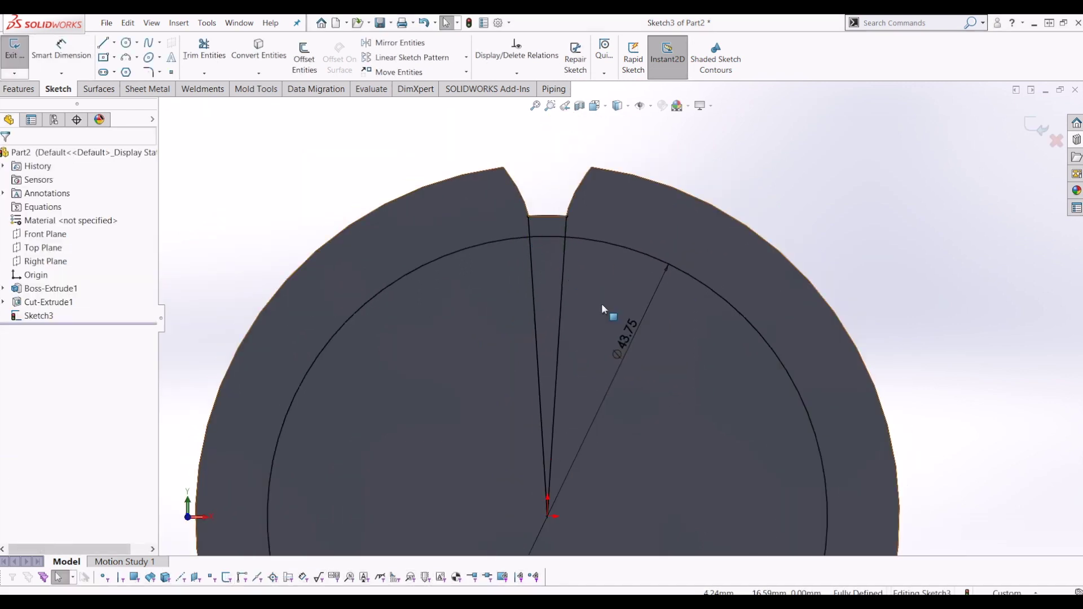
{"action": "left_click_drag", "start_coordinate": [637, 343], "coordinate": [545, 292]}
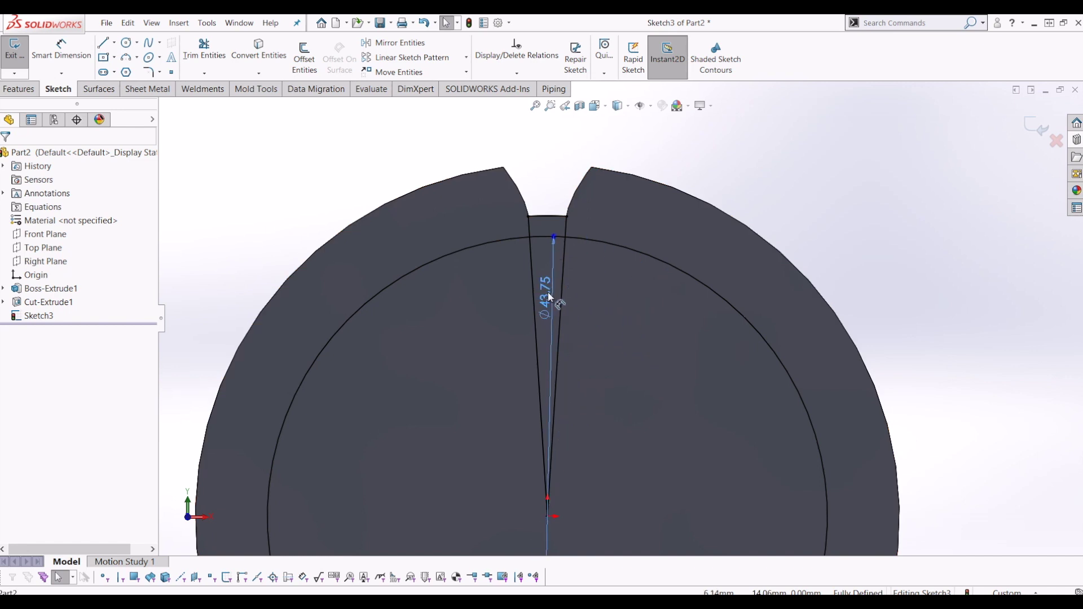
{"action": "key", "text": "Escape"}
{"action": "scroll", "coordinate": [550, 231], "scroll_direction": "down", "scroll_amount": 2}
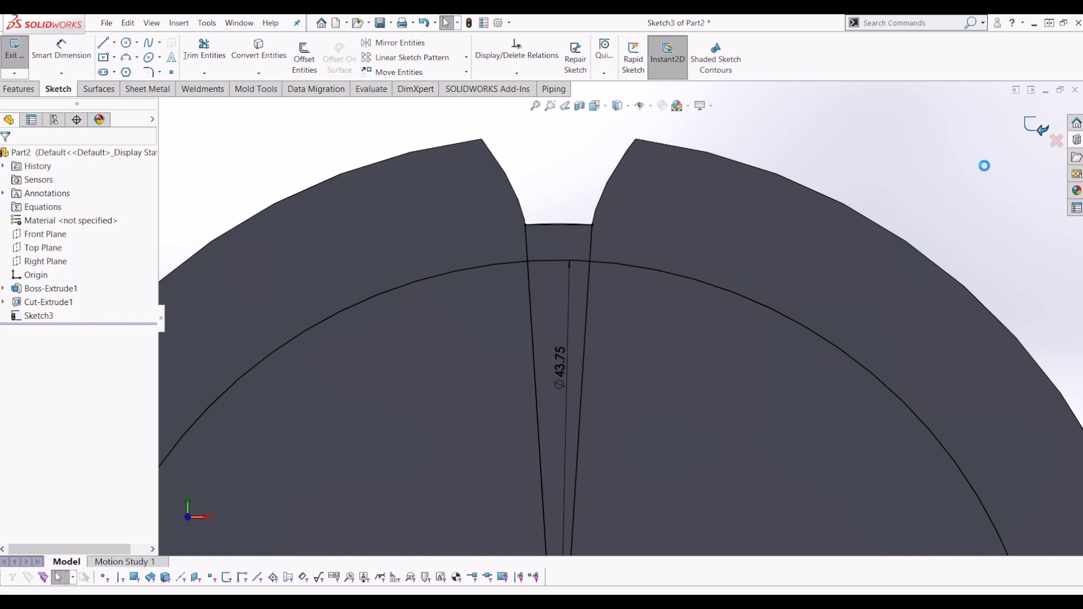
Exit the sketch and cut the small region between the tooth gap's bottom and the circle with an Extruded Cut set to Through All.
{"action": "left_click", "coordinate": [1036, 128]}
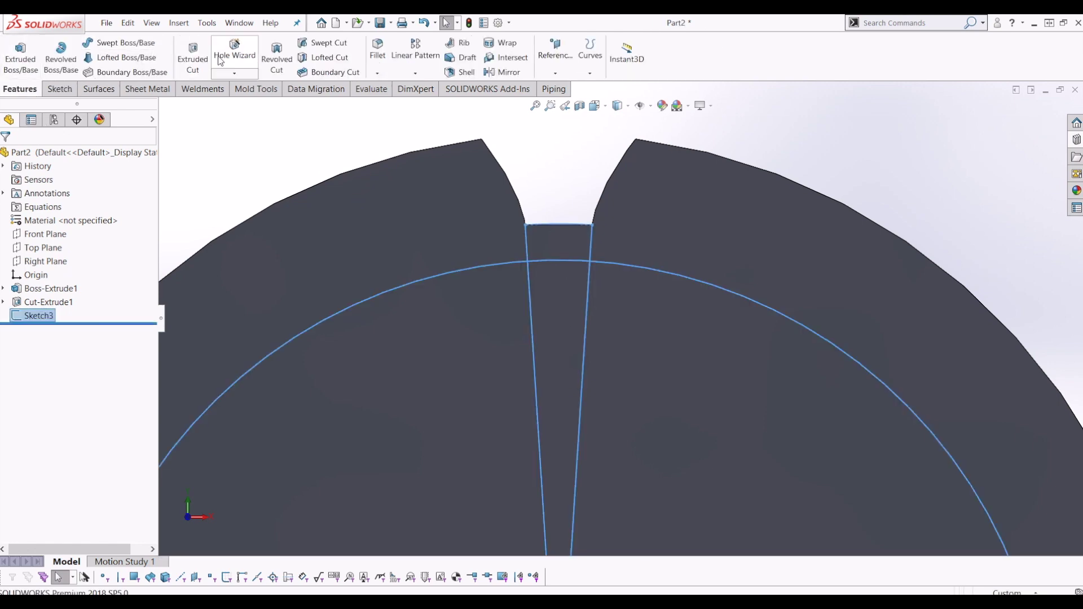
{"action": "left_click", "coordinate": [192, 54]}
{"action": "left_click", "coordinate": [572, 241]}
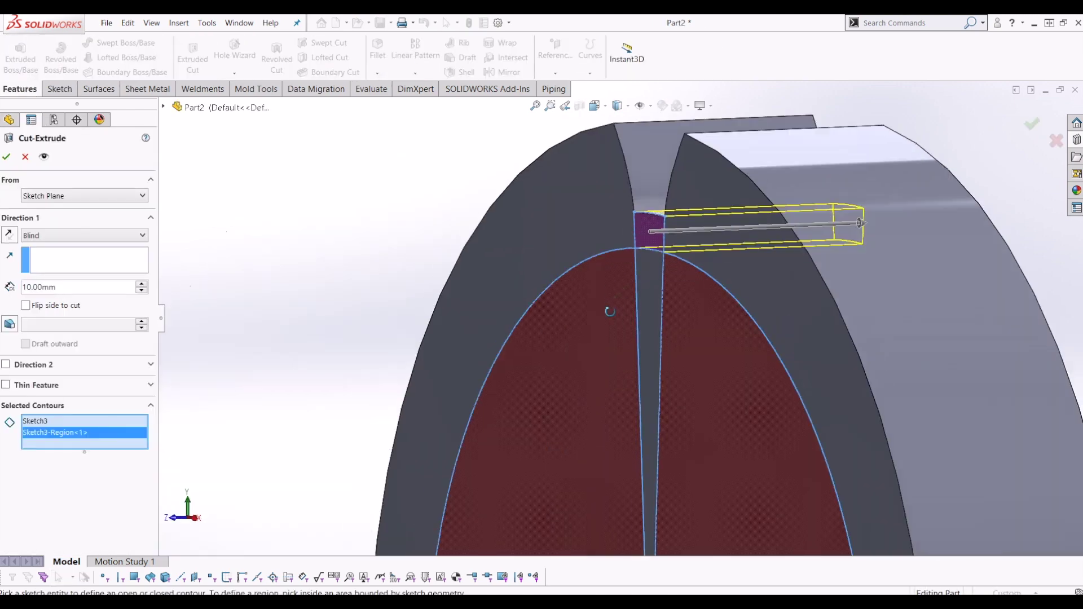
{"action": "left_click", "coordinate": [84, 235]}
{"action": "left_click", "coordinate": [42, 257]}
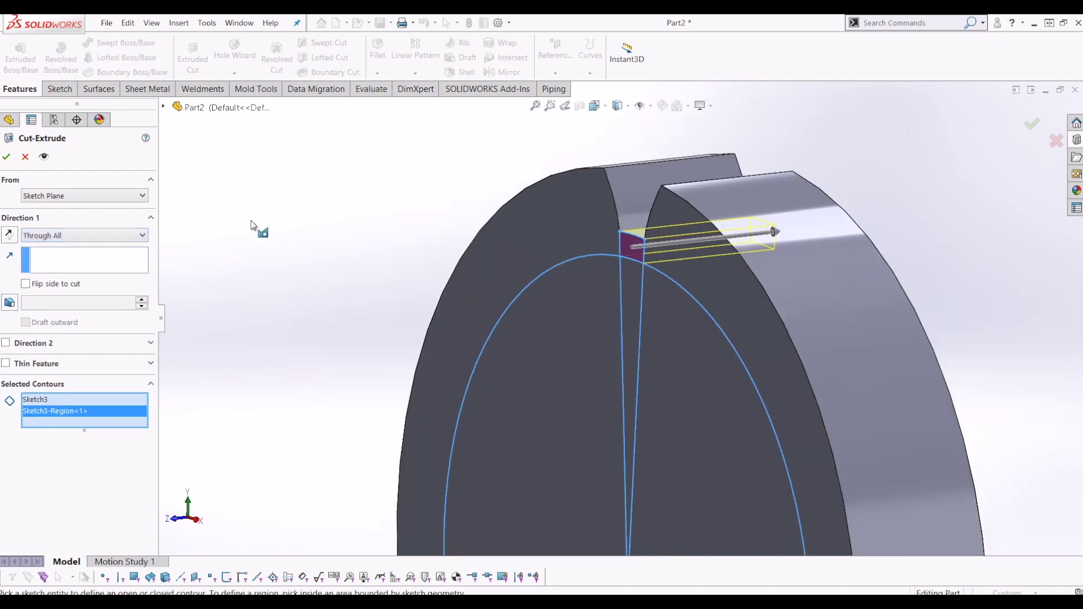
{"action": "left_click", "coordinate": [7, 157]}
{"action": "middle_click_drag", "start_coordinate": [798, 270], "coordinate": [640, 404]}
{"action": "scroll", "coordinate": [667, 360], "scroll_direction": "up", "scroll_amount": 3}
{"action": "scroll", "coordinate": [596, 353], "scroll_direction": "down", "scroll_amount": 1}
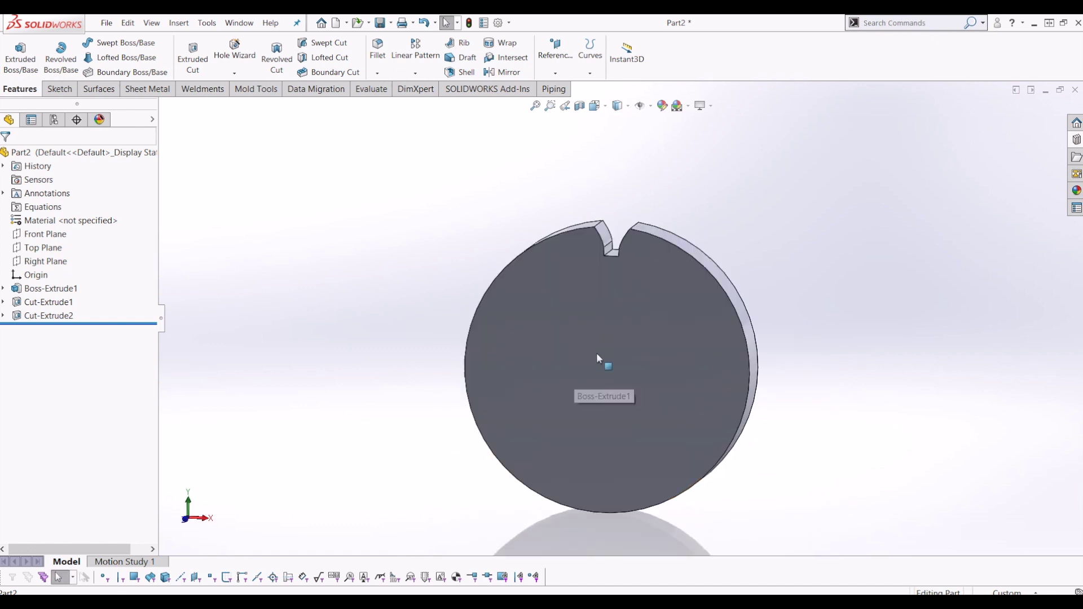
{"action": "left_click", "coordinate": [596, 353]}
{"action": "left_click", "coordinate": [59, 89]}
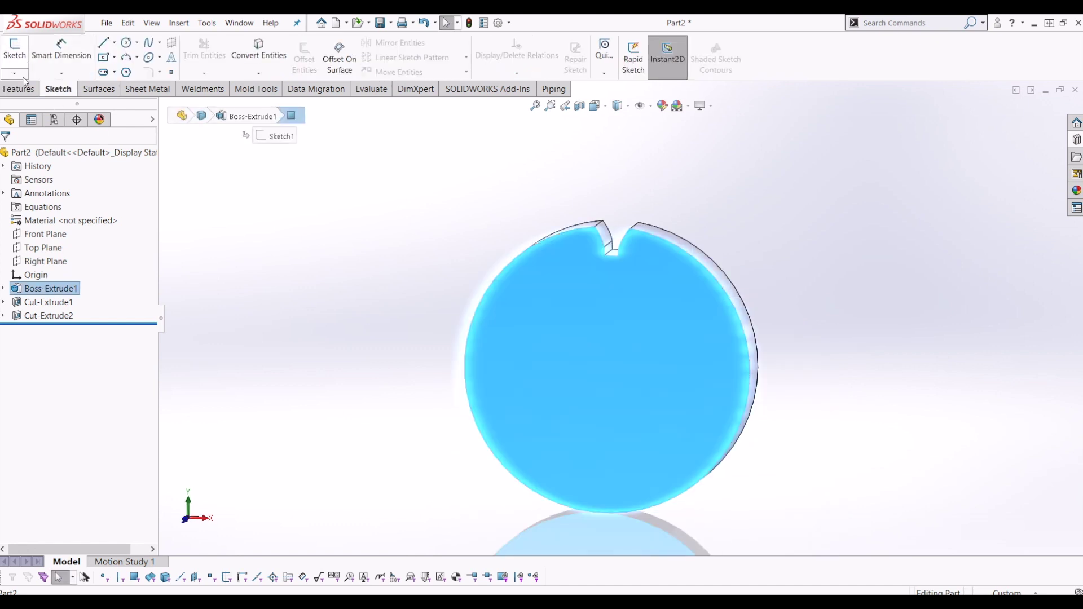
{"action": "key", "text": "Escape"}
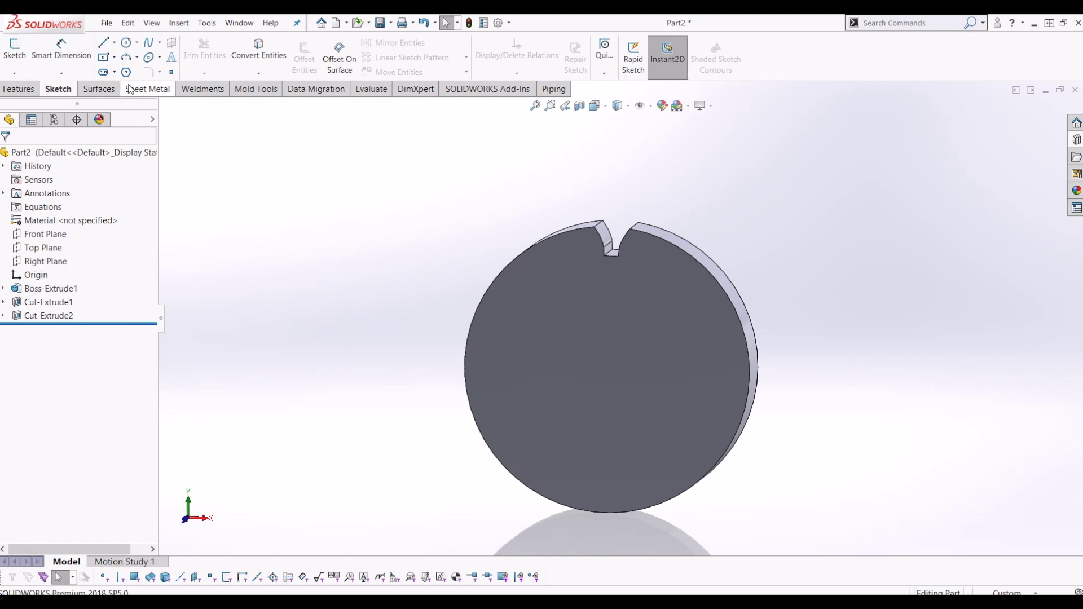
{"action": "left_click", "coordinate": [35, 91]}
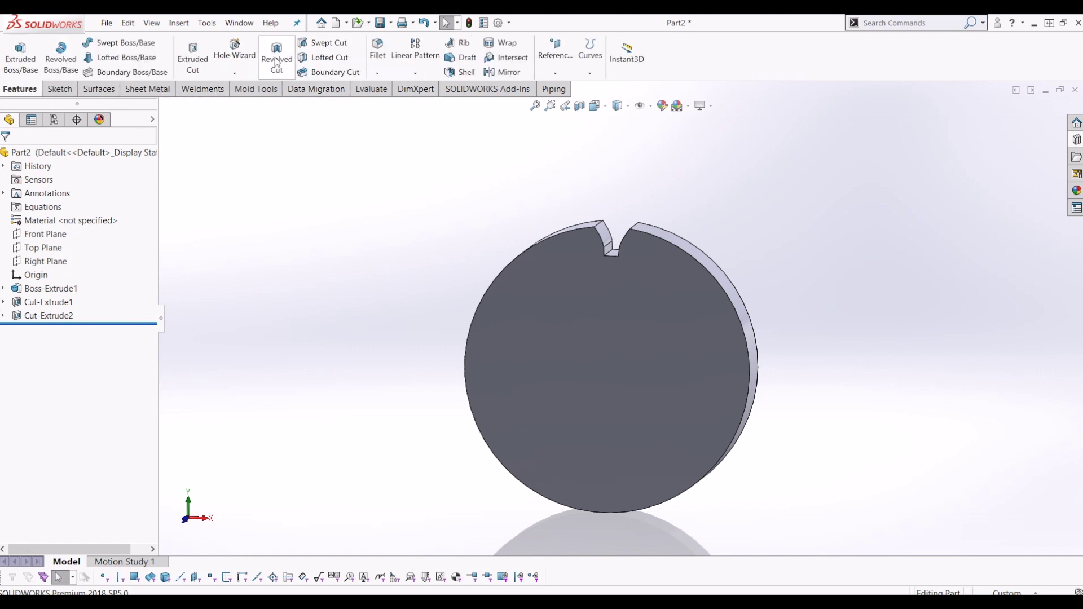
Start a Circular Pattern and turn on the display of temporary axes.
{"action": "left_click", "coordinate": [415, 73]}
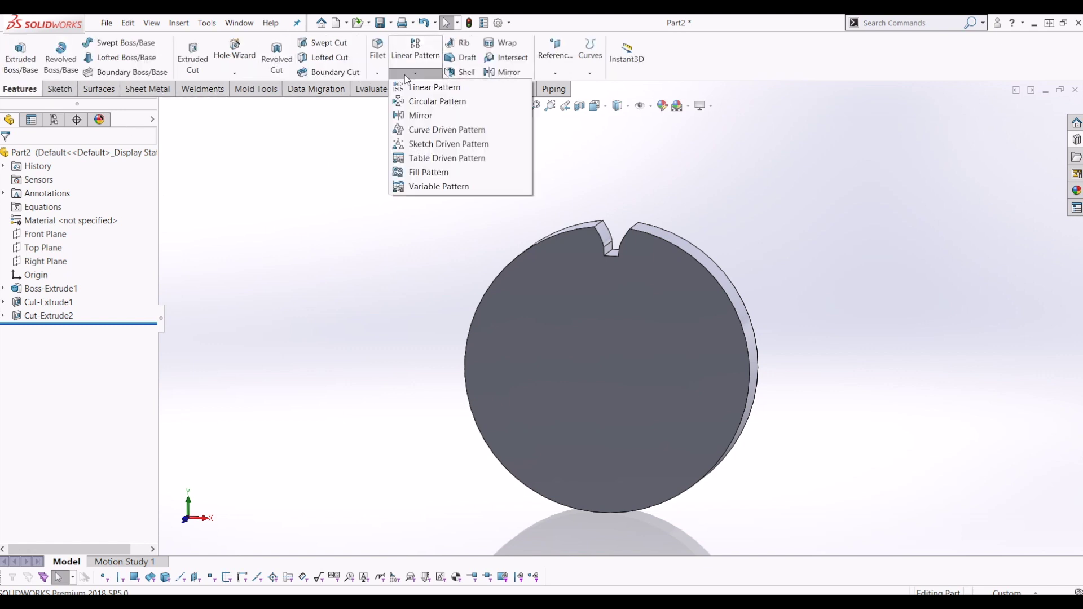
{"action": "left_click", "coordinate": [427, 102]}
{"action": "middle_click_drag", "start_coordinate": [496, 208], "coordinate": [661, 301]}
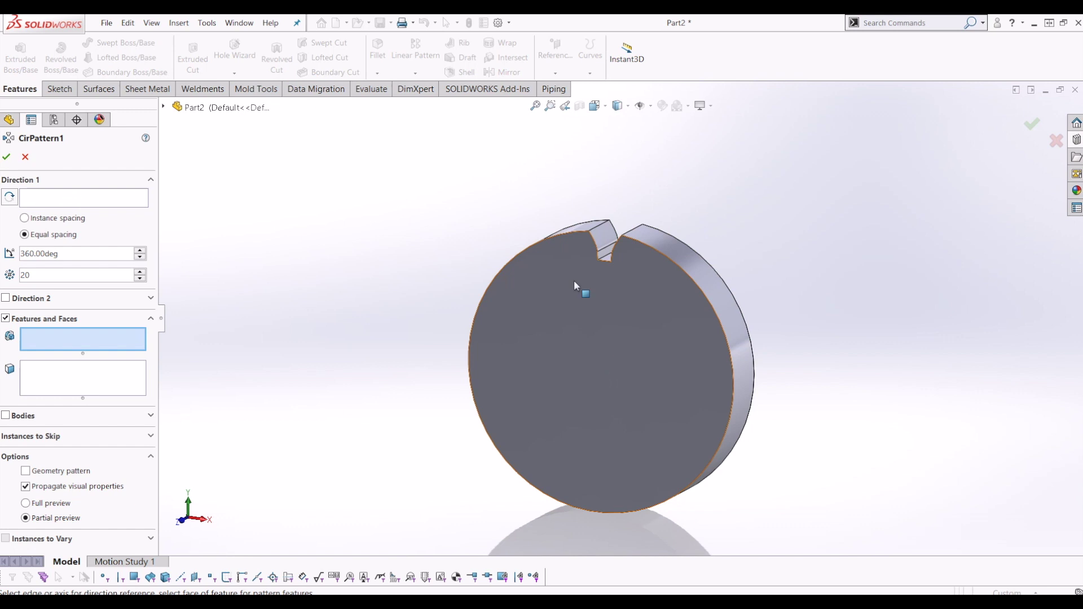
{"action": "left_click", "coordinate": [152, 22]}
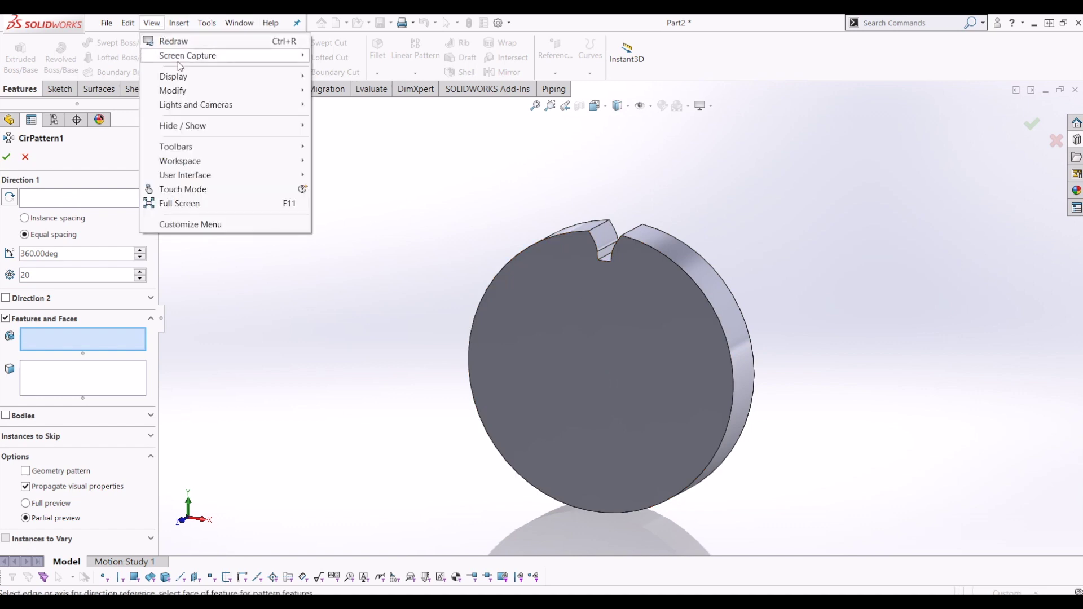
{"action": "mouse_move", "coordinate": [250, 139]}
{"action": "left_click", "coordinate": [358, 168]}
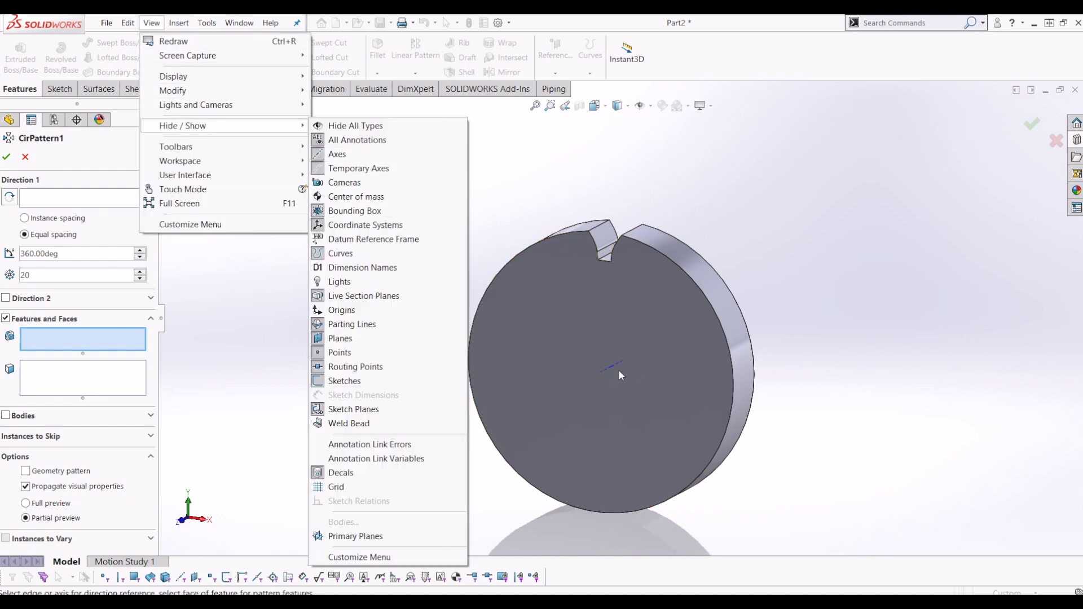
{"action": "left_click", "coordinate": [277, 334]}
{"action": "middle_click_drag", "start_coordinate": [676, 362], "coordinate": [621, 371]}
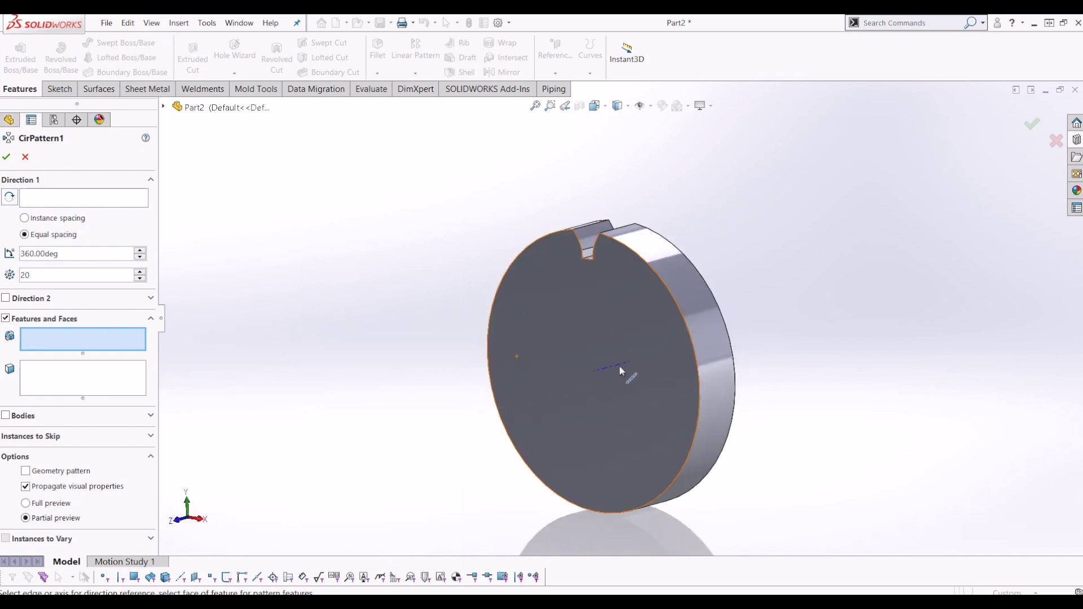
Pattern both tooth-gap cuts around the disc's central axis with 20 equally spaced instances over 360 degrees.
{"action": "left_click", "coordinate": [53, 203]}
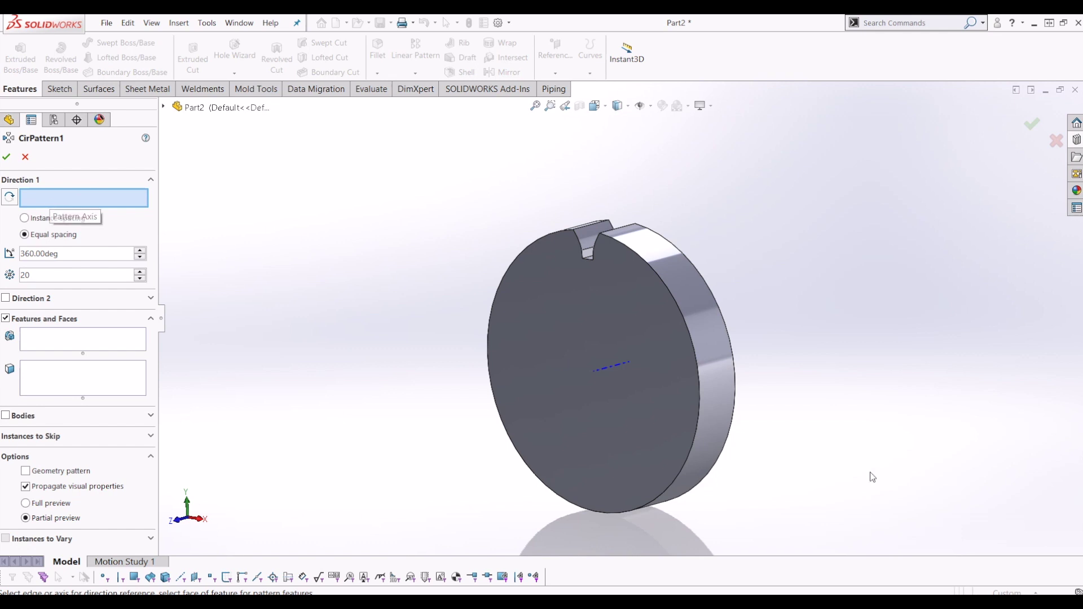
{"action": "left_click", "coordinate": [602, 367]}
{"action": "middle_click_drag", "start_coordinate": [578, 407], "coordinate": [610, 394]}
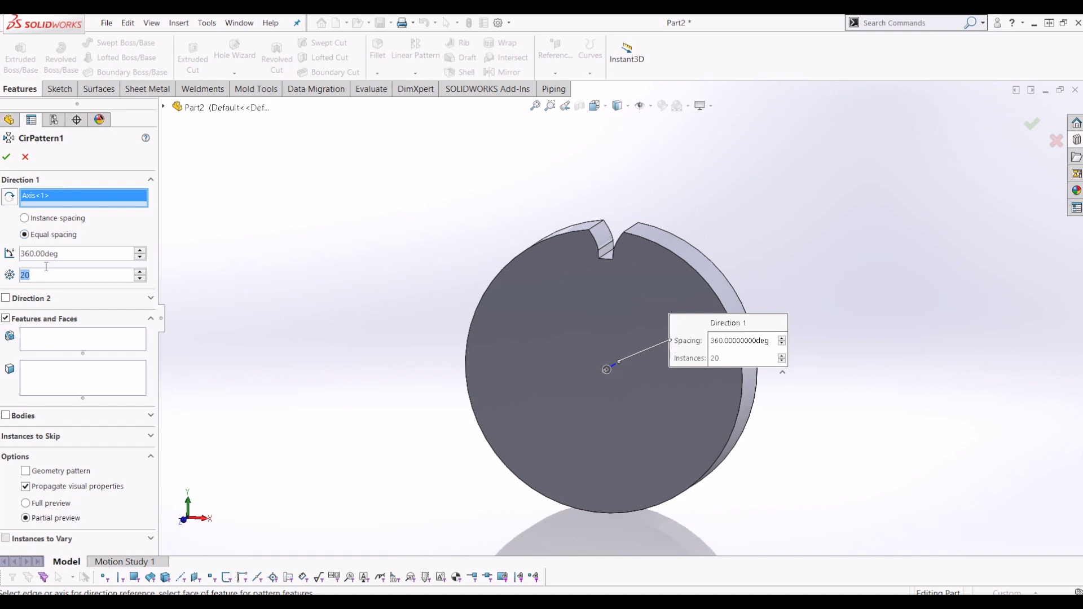
{"action": "left_click", "coordinate": [50, 339]}
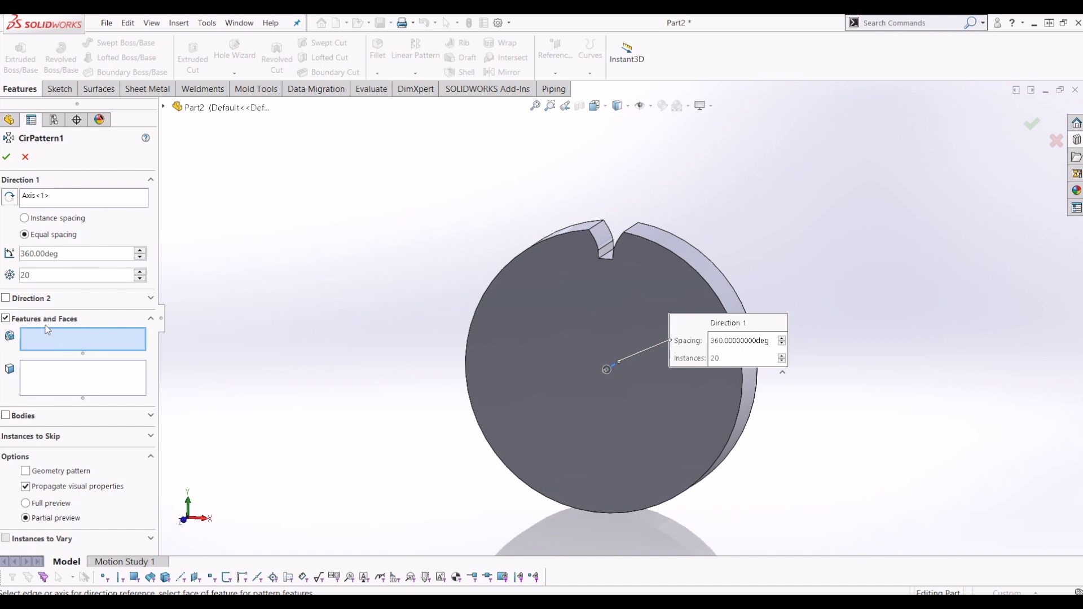
{"action": "left_click", "coordinate": [164, 108]}
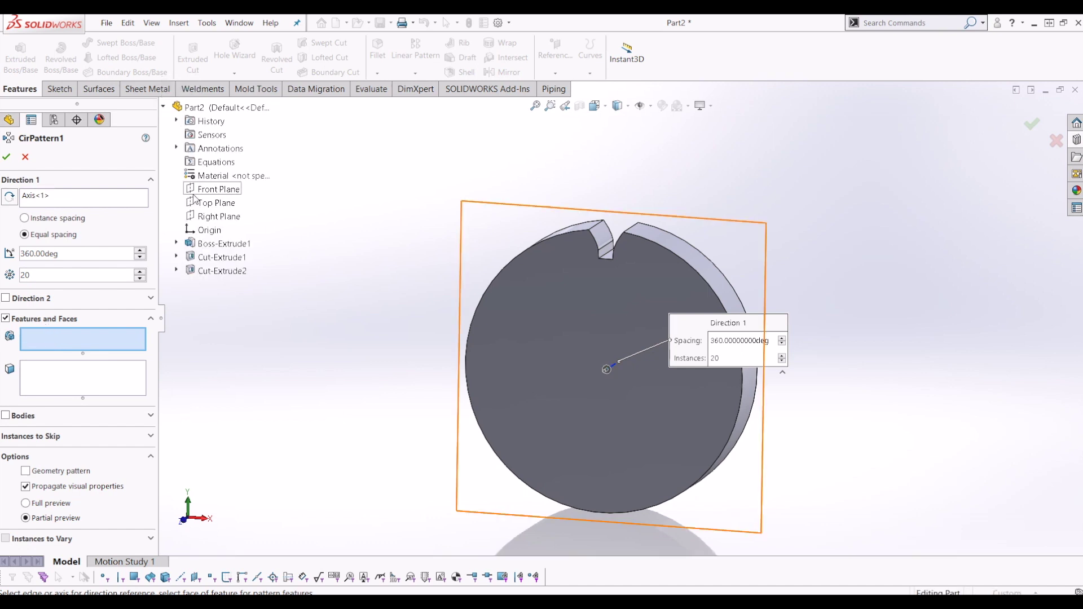
{"action": "left_click", "coordinate": [202, 258]}
{"action": "left_click", "coordinate": [204, 271]}
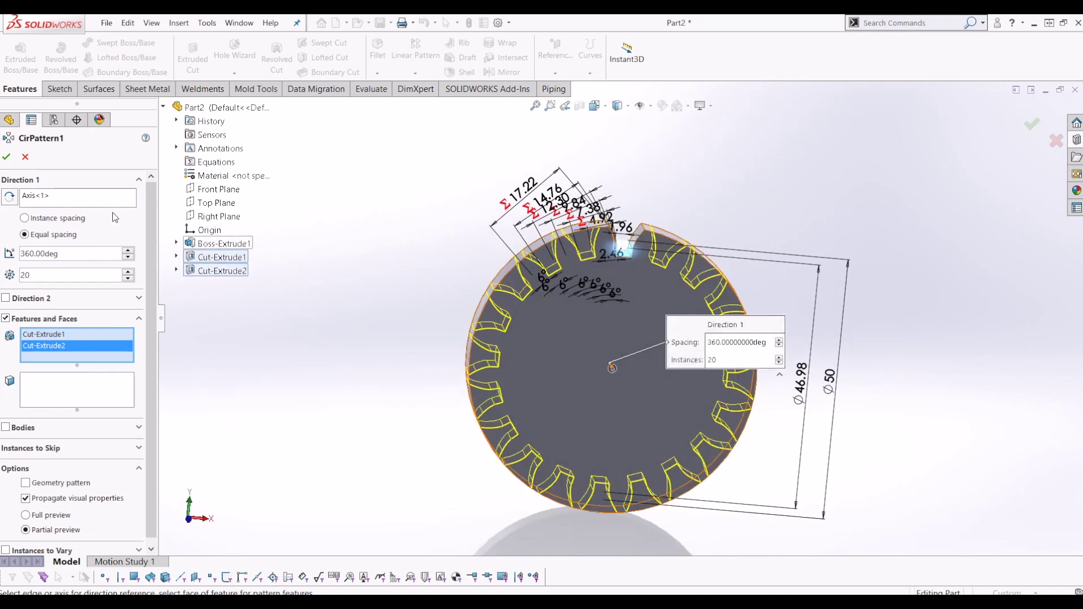
{"action": "left_click", "coordinate": [8, 159]}
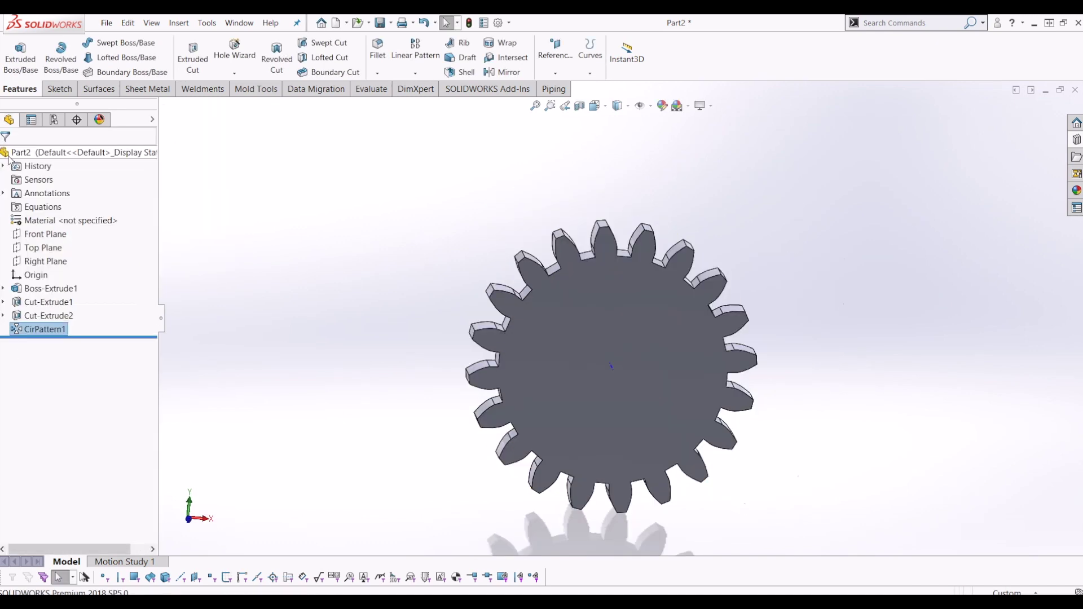
Examine the patterned gear teeth and their root gaps from several angles.
{"action": "left_click", "coordinate": [552, 362]}
{"action": "key", "text": "Escape"}
{"action": "middle_click_drag", "start_coordinate": [691, 360], "coordinate": [657, 283]}
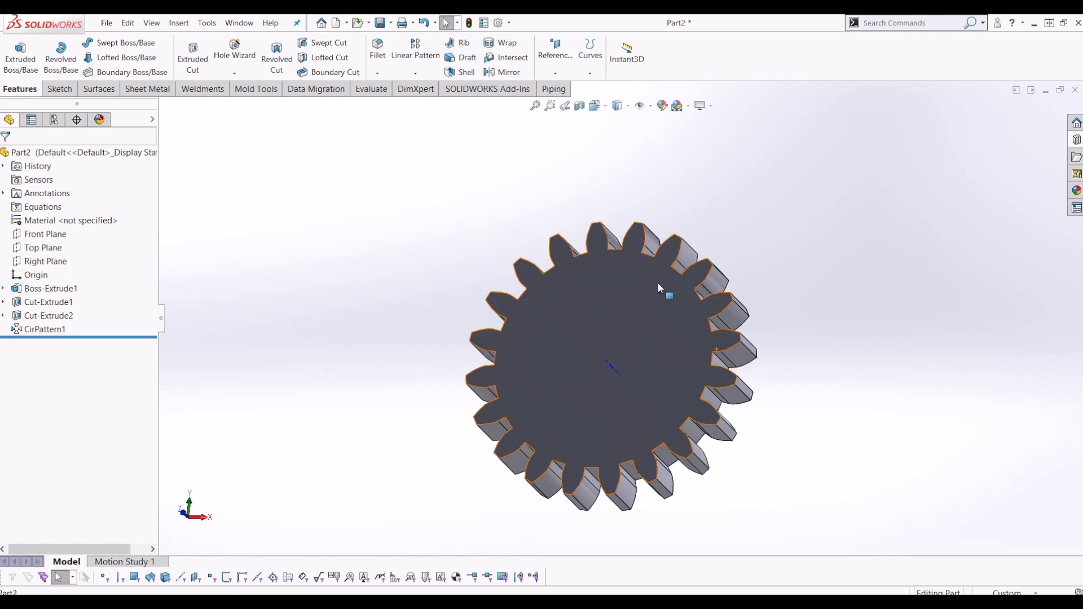
{"action": "scroll", "coordinate": [666, 304], "scroll_direction": "up", "scroll_amount": 4}
{"action": "middle_click_drag", "start_coordinate": [679, 322], "coordinate": [660, 236]}
{"action": "scroll", "coordinate": [656, 220], "scroll_direction": "up", "scroll_amount": 3}
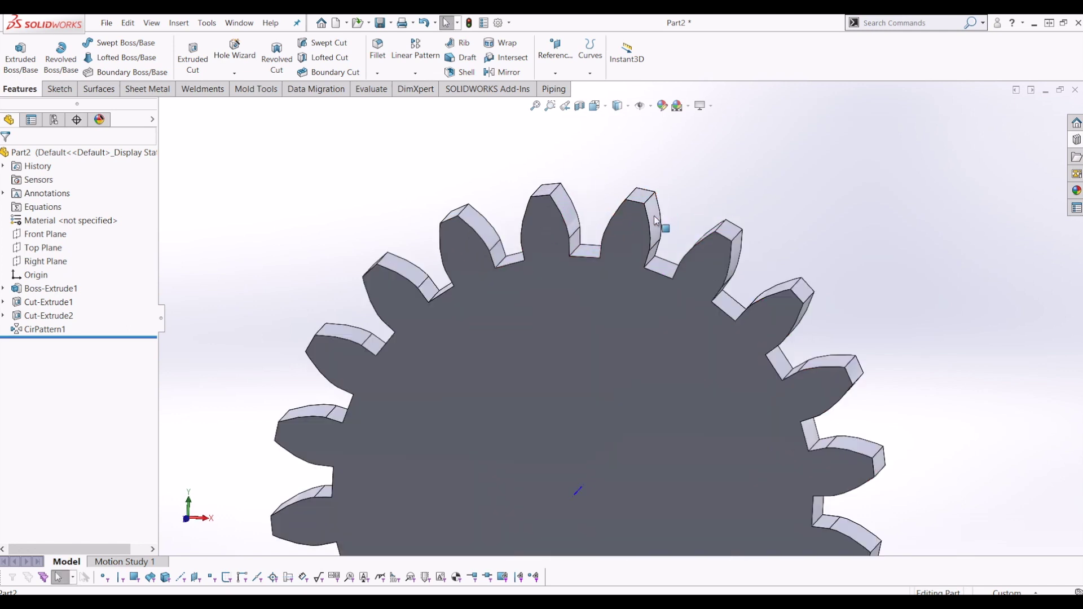
{"action": "scroll", "coordinate": [663, 257], "scroll_direction": "down", "scroll_amount": 6}
{"action": "middle_click_drag", "start_coordinate": [648, 309], "coordinate": [581, 339]}
{"action": "scroll", "coordinate": [667, 362], "scroll_direction": "up", "scroll_amount": 2}
Start a sketch on the gear's front face and draw a circle about 24 mm in diameter centred on the origin.
{"action": "left_click", "coordinate": [667, 362]}
{"action": "left_click", "coordinate": [59, 88]}
{"action": "left_click", "coordinate": [15, 51]}
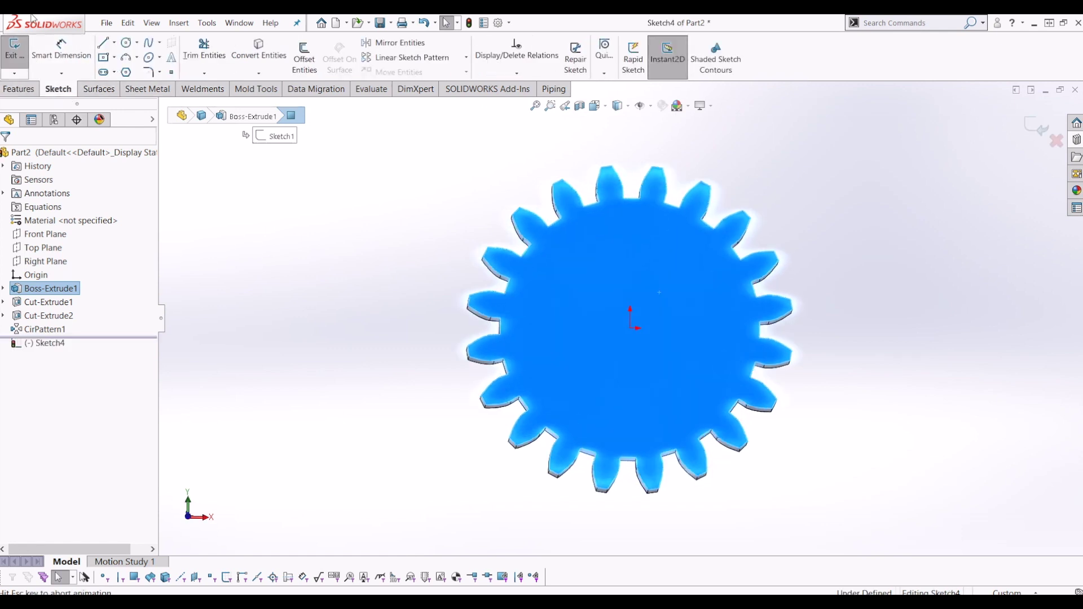
{"action": "left_click", "coordinate": [126, 43]}
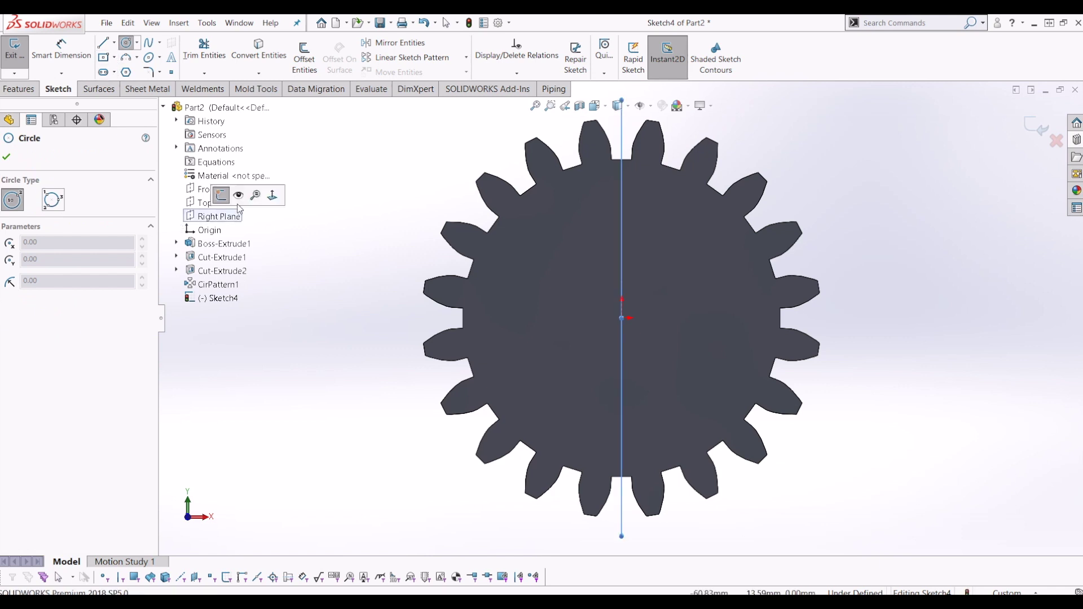
{"action": "key", "text": "Escape"}
{"action": "left_click", "coordinate": [126, 43]}
{"action": "left_click", "coordinate": [622, 317]}
{"action": "left_click", "coordinate": [664, 397]}
{"action": "key", "text": "Escape"}
Dimension the circle at the gear's centre and set its diameter to 20 mm.
{"action": "left_click", "coordinate": [61, 48]}
{"action": "left_click", "coordinate": [678, 253]}
{"action": "left_click", "coordinate": [643, 272]}
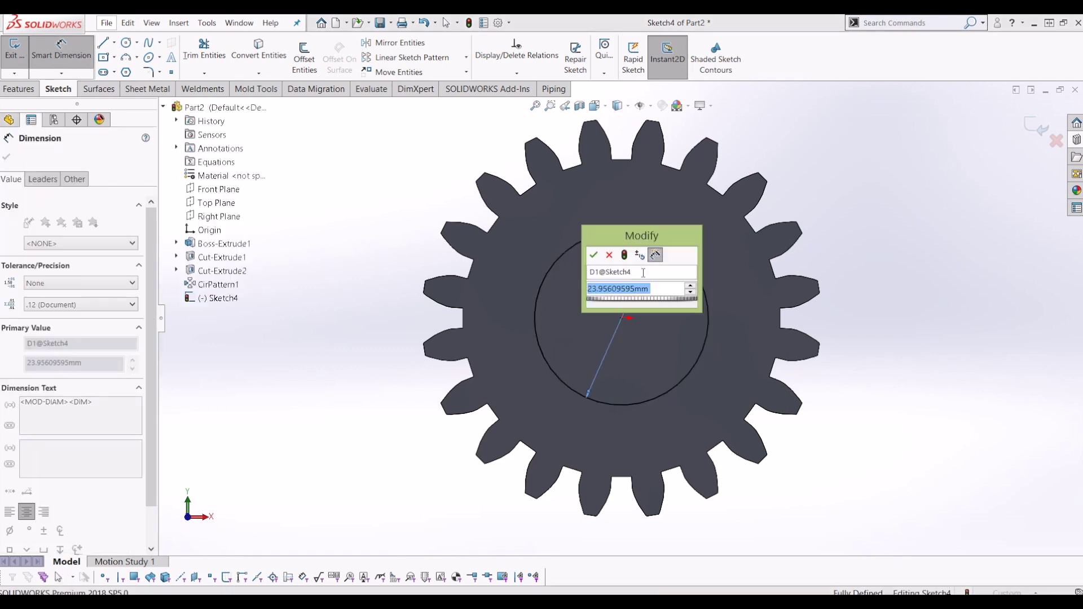
{"action": "type", "text": "20"}
{"action": "key", "text": "Return"}
{"action": "key", "text": "Escape"}
{"action": "key", "text": "Escape"}
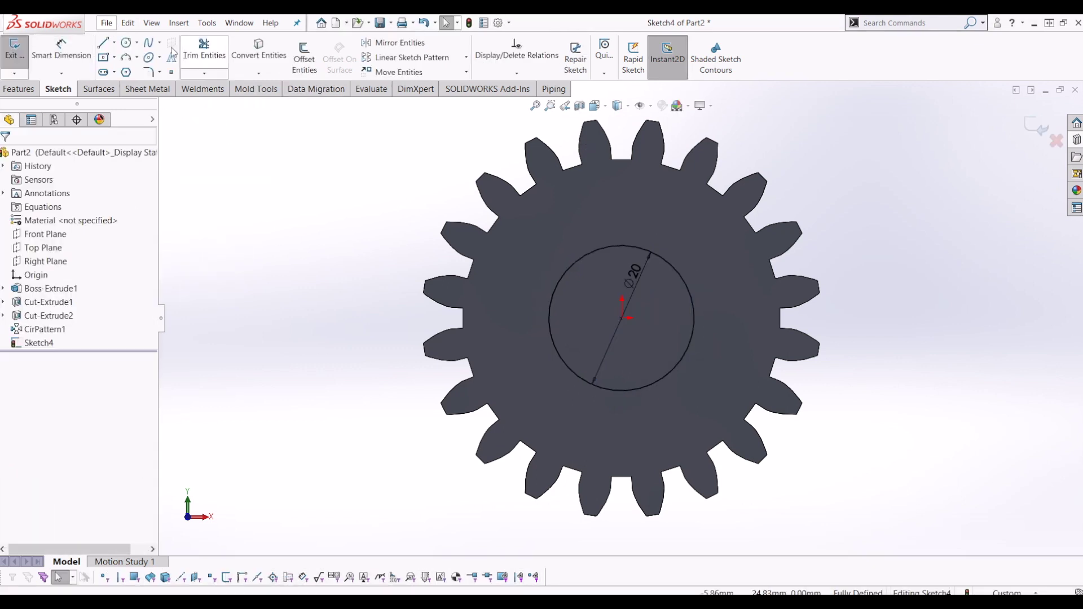
Draw a centre rectangle about 3.2 mm wide and 6.5 mm tall, centred on the circle's topmost point.
{"action": "left_click", "coordinate": [107, 58]}
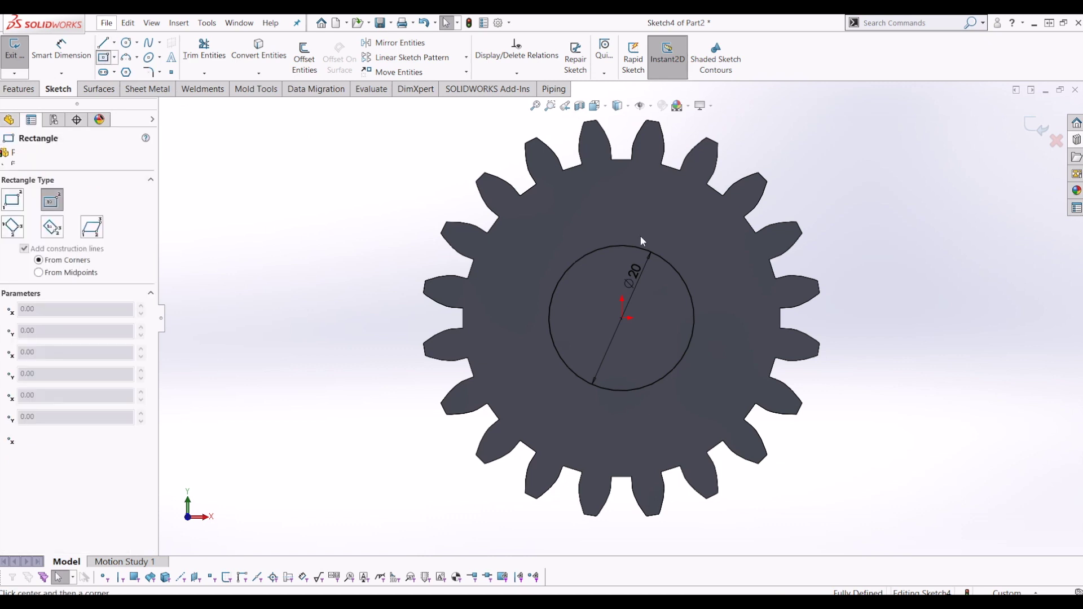
{"action": "scroll", "coordinate": [634, 237], "scroll_direction": "down", "scroll_amount": 2}
{"action": "left_click", "coordinate": [620, 250]}
{"action": "left_click", "coordinate": [635, 279]}
{"action": "key", "text": "Escape"}
Dimension the rectangle's width at 5 mm, and reattach one end of that dimension to the rectangle's centre point.
{"action": "key", "text": "d"}
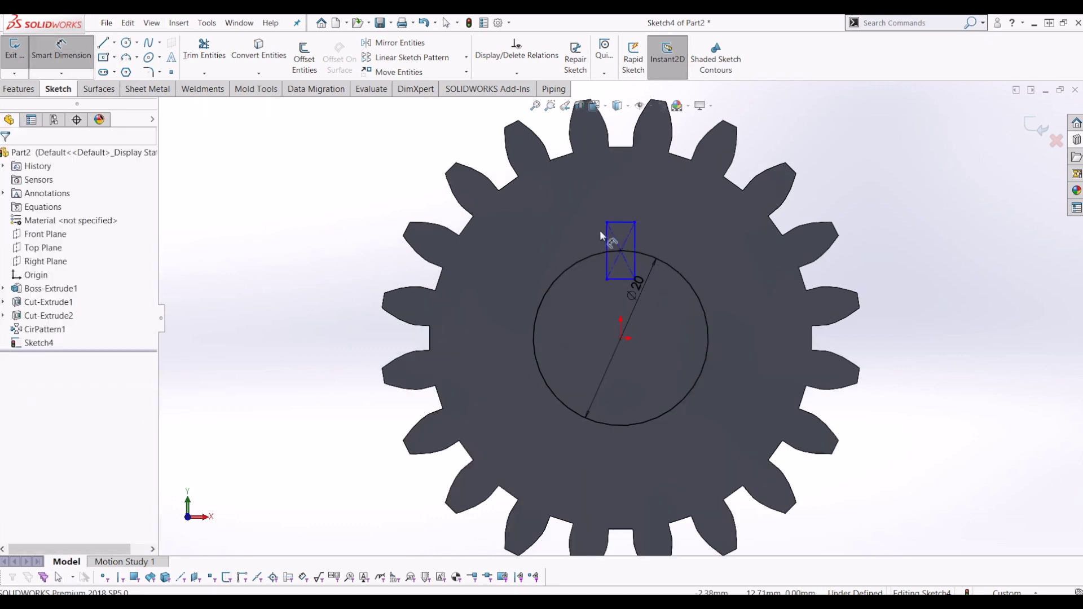
{"action": "left_click", "coordinate": [619, 225]}
{"action": "left_click", "coordinate": [611, 201]}
{"action": "type", "text": "5"}
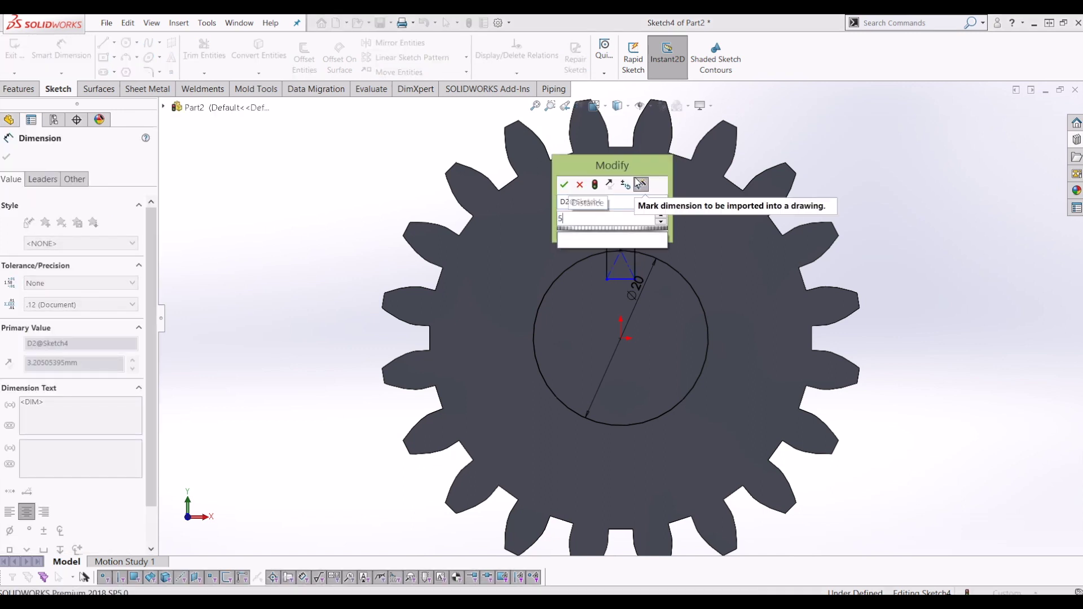
{"action": "key", "text": "Return"}
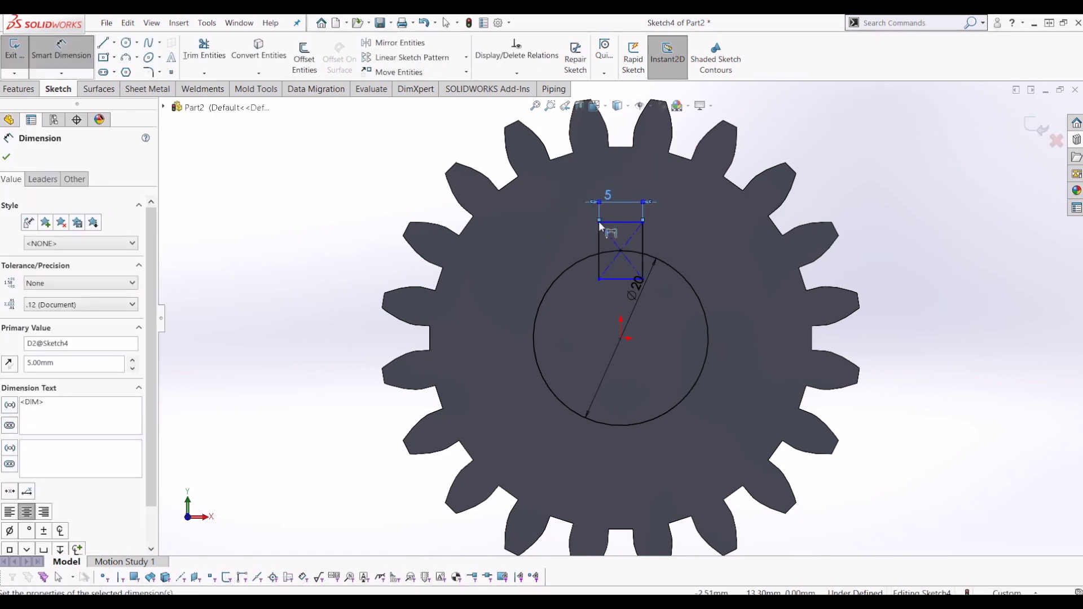
{"action": "key", "text": "Escape"}
{"action": "left_click", "coordinate": [621, 251]}
{"action": "key", "text": "Escape"}
Dimension the distance from the rectangle's upper edge to its centre as 5 mm and exit the sketch.
{"action": "key", "text": "d"}
{"action": "left_click", "coordinate": [618, 222]}
{"action": "left_click", "coordinate": [621, 250]}
{"action": "left_click", "coordinate": [563, 193]}
{"action": "type", "text": "5"}
{"action": "key", "text": "Return"}
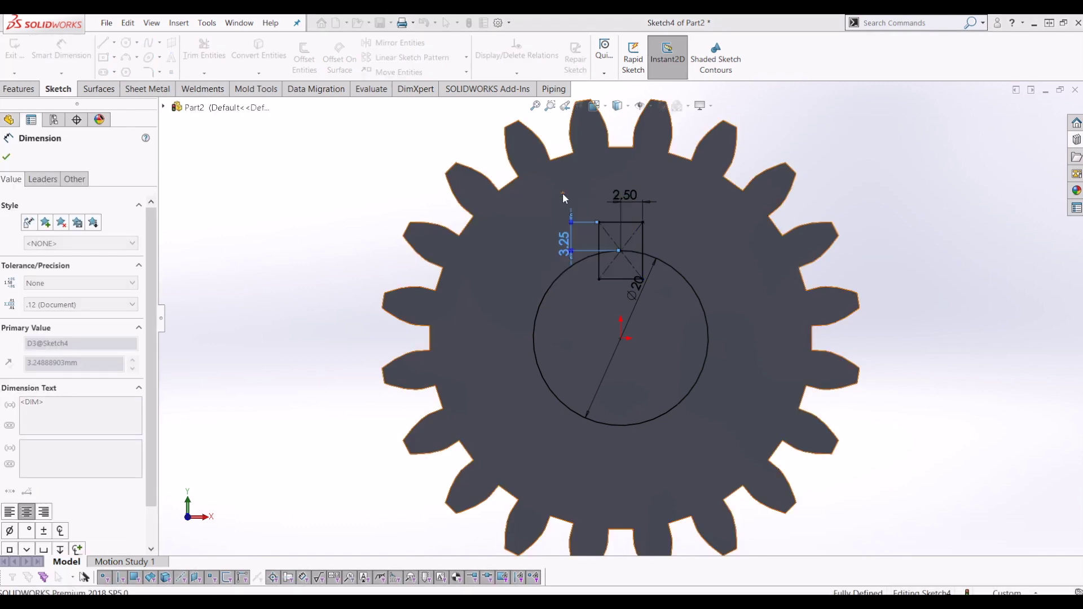
{"action": "key", "text": "Escape"}
{"action": "left_click", "coordinate": [1025, 130]}
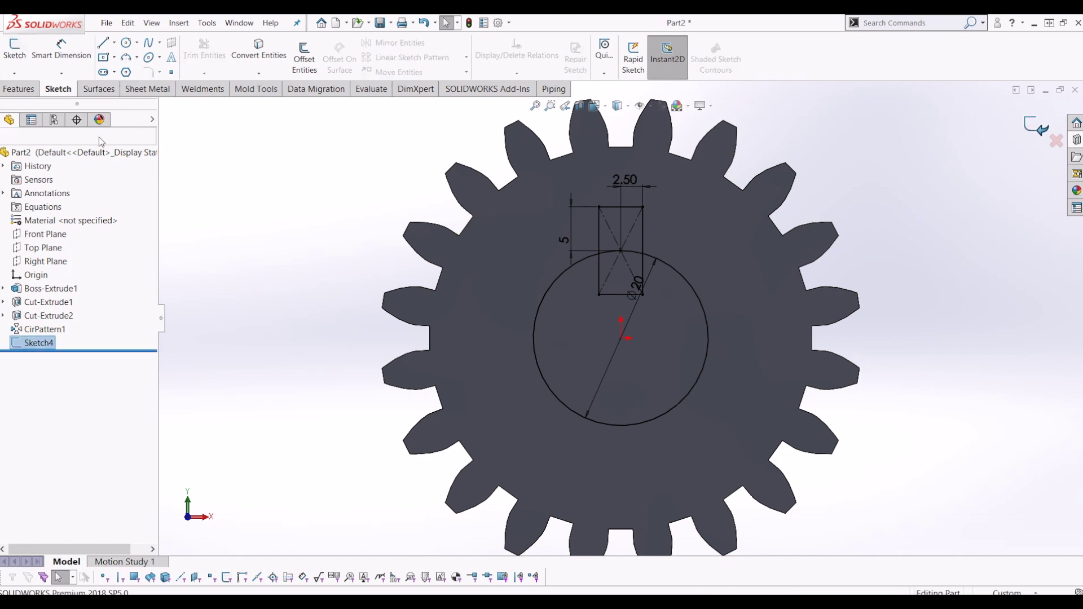
Extrude-cut the circle and keyway rectangle regions Through All to make the gear's keyed bore.
{"action": "left_click", "coordinate": [21, 89]}
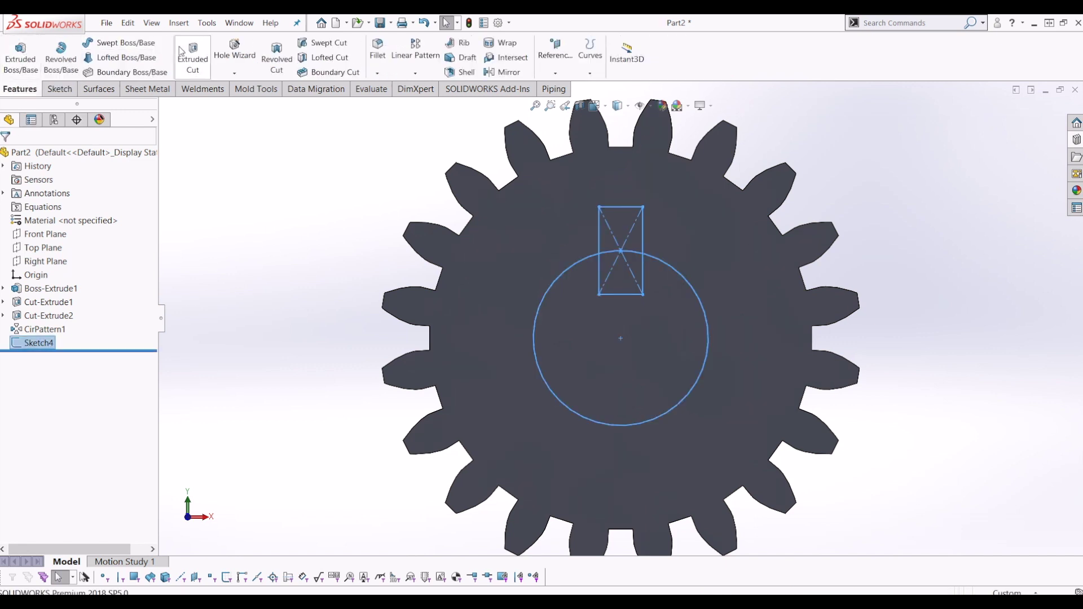
{"action": "left_click", "coordinate": [198, 55]}
{"action": "left_click", "coordinate": [640, 248]}
{"action": "left_click", "coordinate": [640, 282]}
{"action": "left_click", "coordinate": [618, 316]}
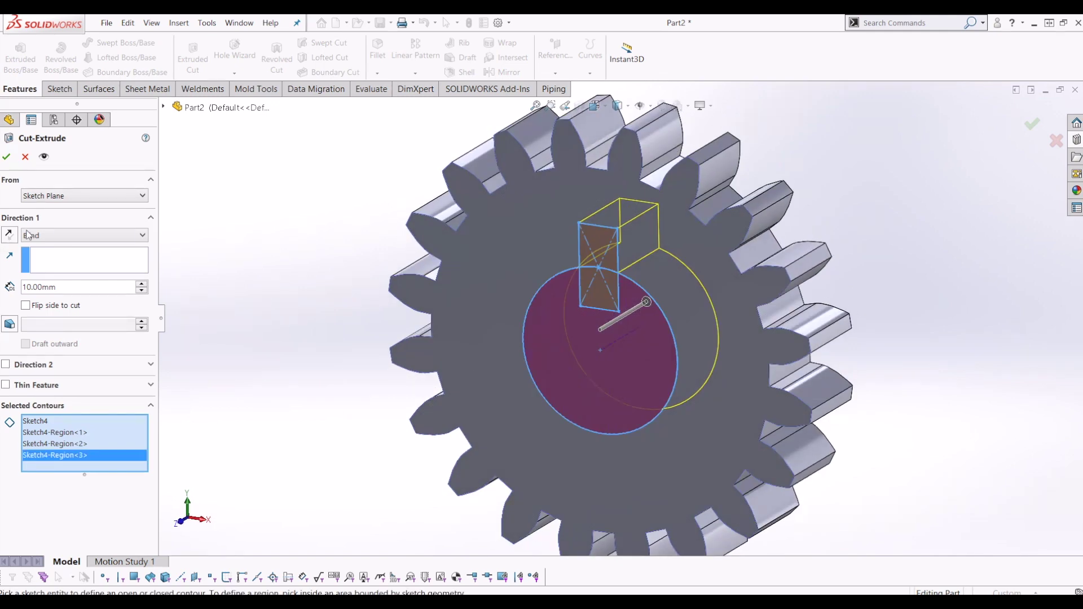
{"action": "left_click", "coordinate": [34, 237]}
{"action": "left_click", "coordinate": [41, 257]}
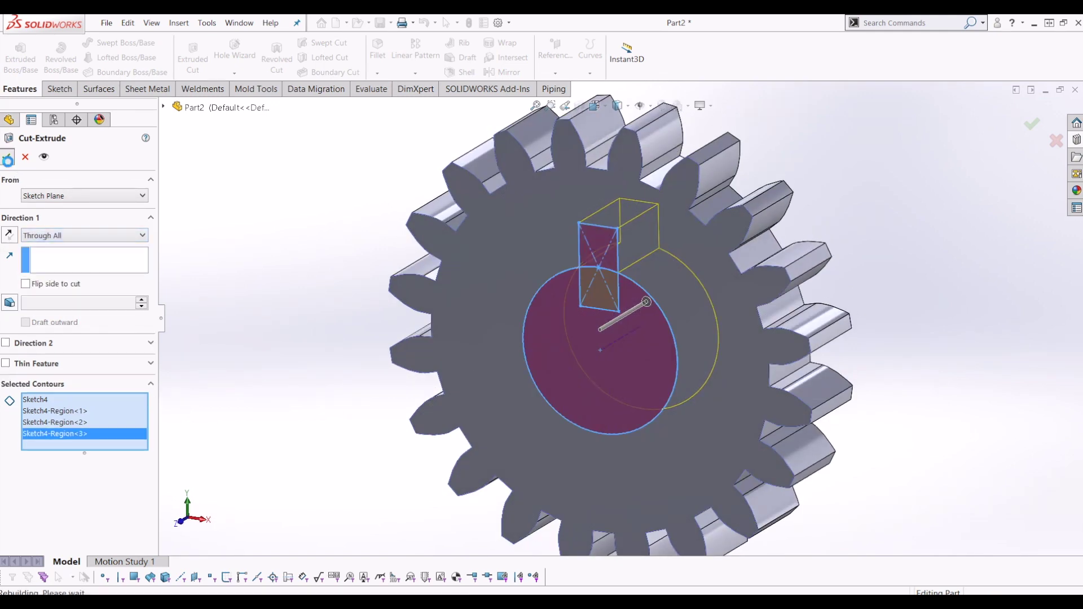
{"action": "left_click", "coordinate": [8, 157]}
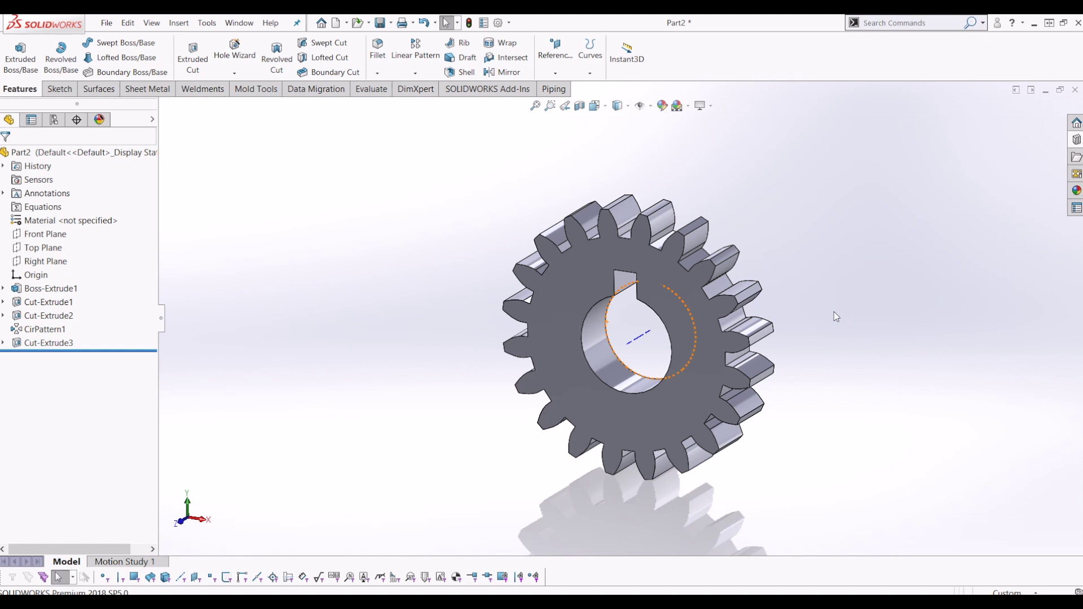
{"action": "key", "text": "ctrl+1"}
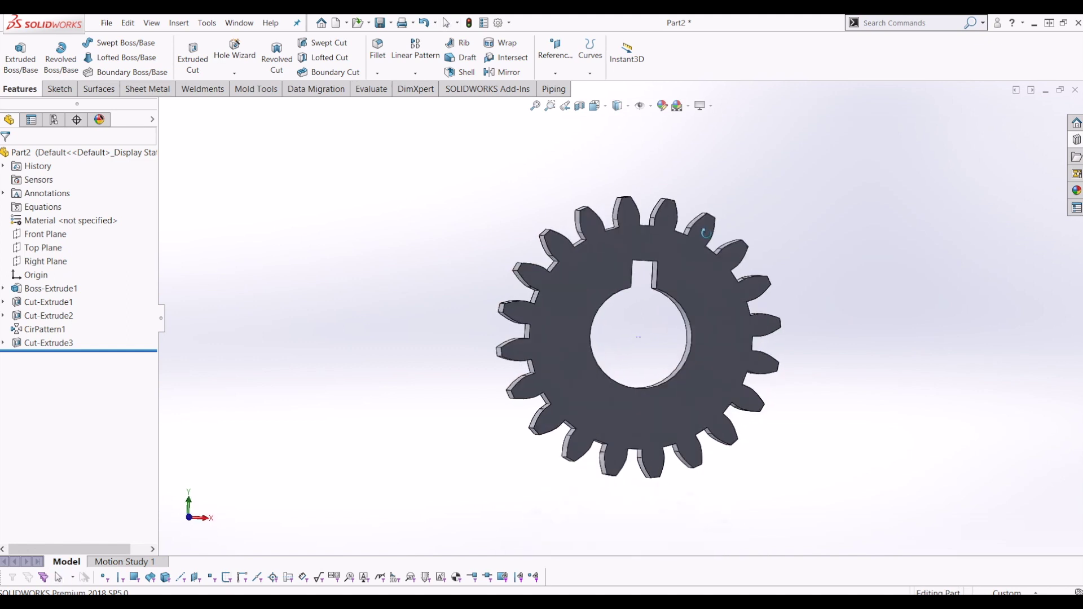
{"action": "scroll", "coordinate": [694, 241], "scroll_direction": "down", "scroll_amount": 3}
{"action": "middle_click_drag", "start_coordinate": [694, 241], "coordinate": [658, 243]}
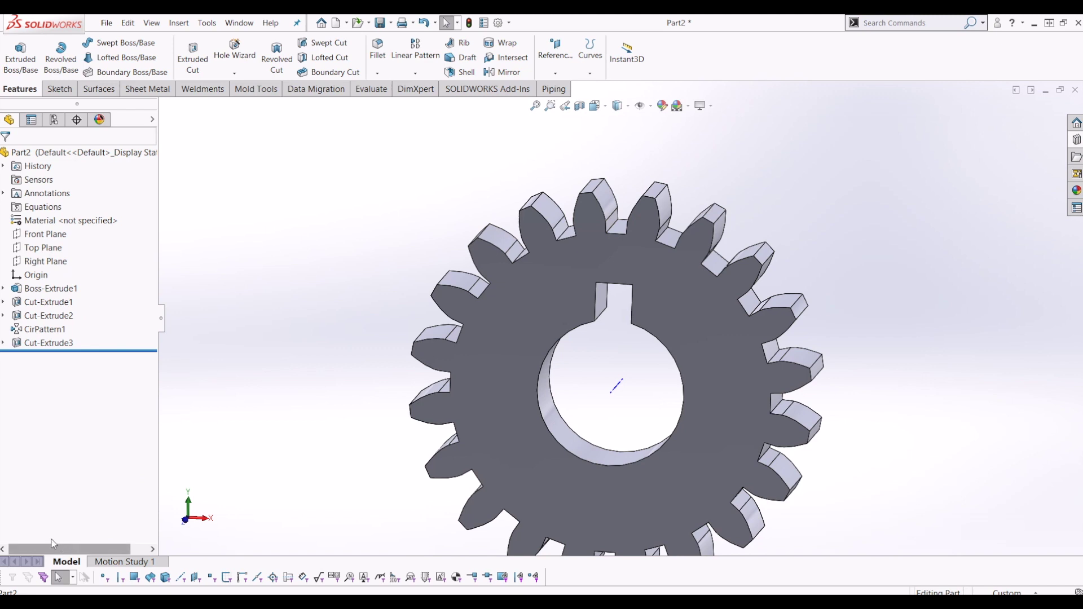
Search the commands for "eq", open Equations, and review the gear's dimension names, values and equations.
{"action": "left_click", "coordinate": [509, 24]}
{"action": "left_click", "coordinate": [503, 30]}
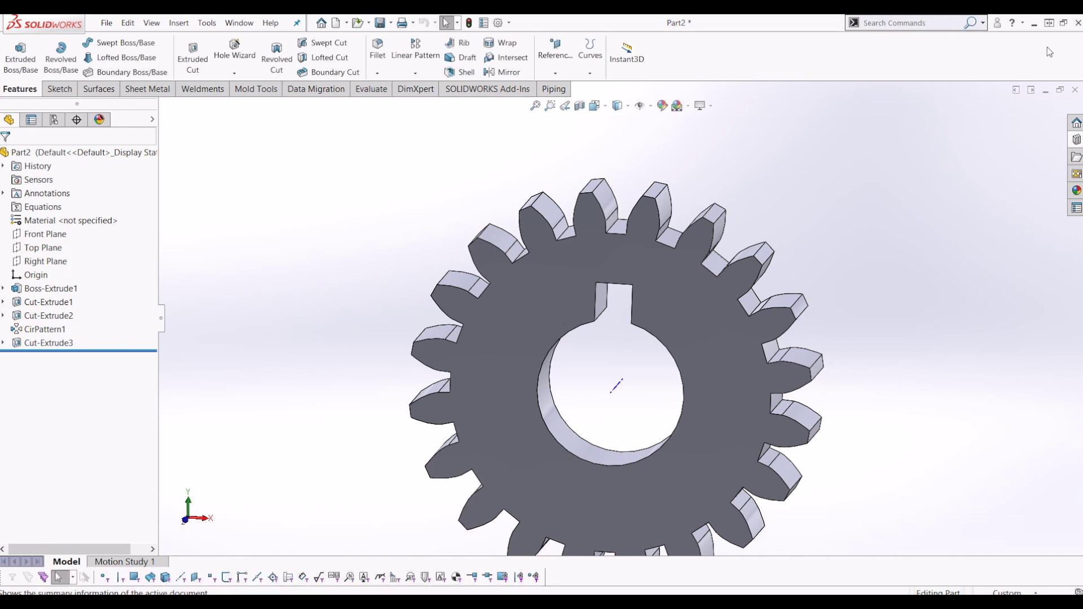
{"action": "type", "text": "e"}
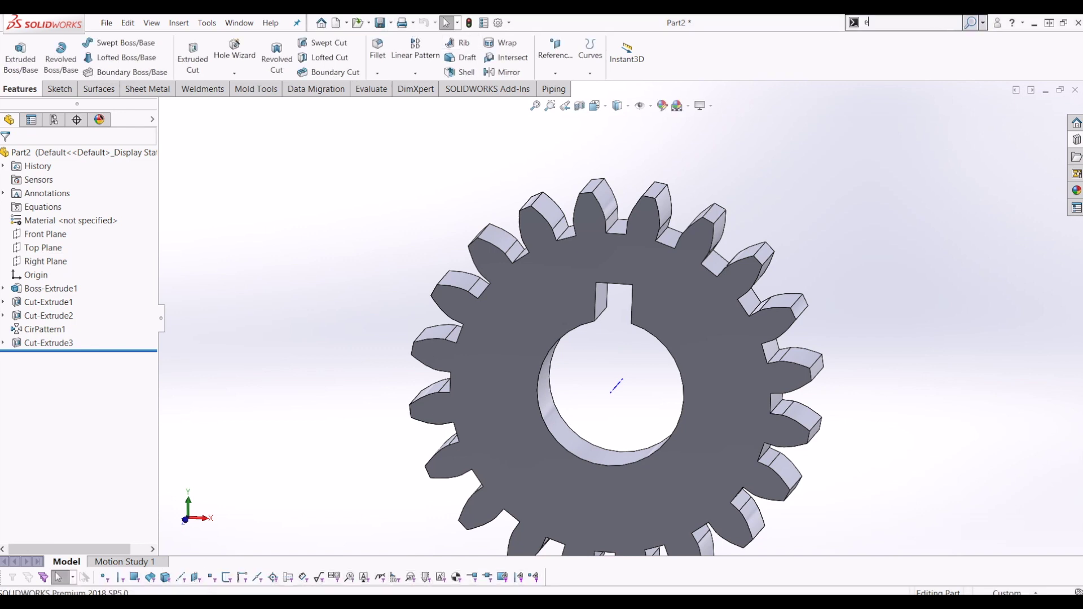
{"action": "type", "text": "q"}
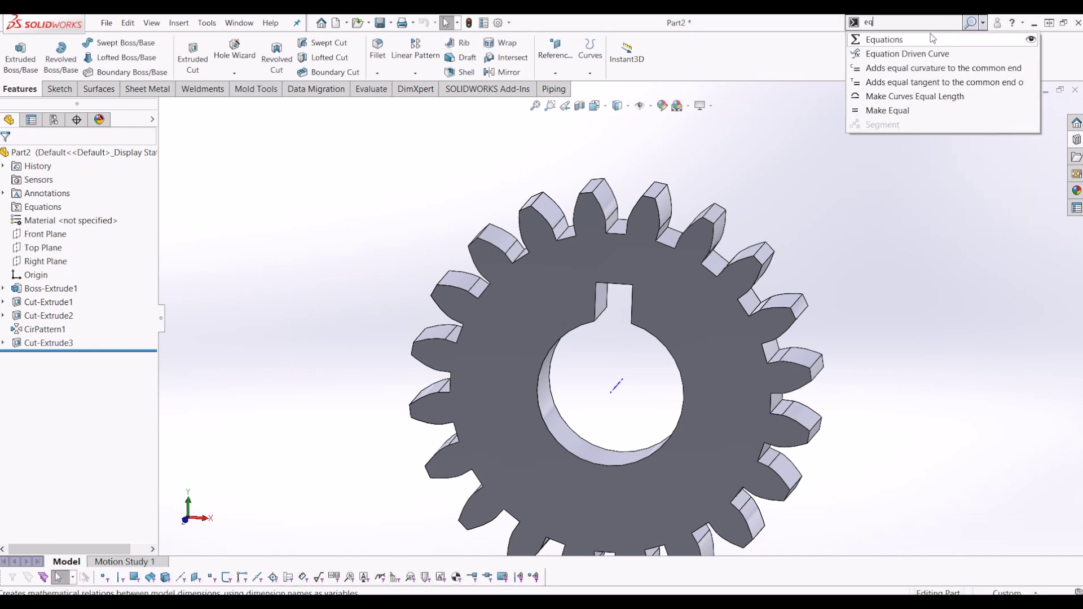
{"action": "left_click", "coordinate": [897, 40]}
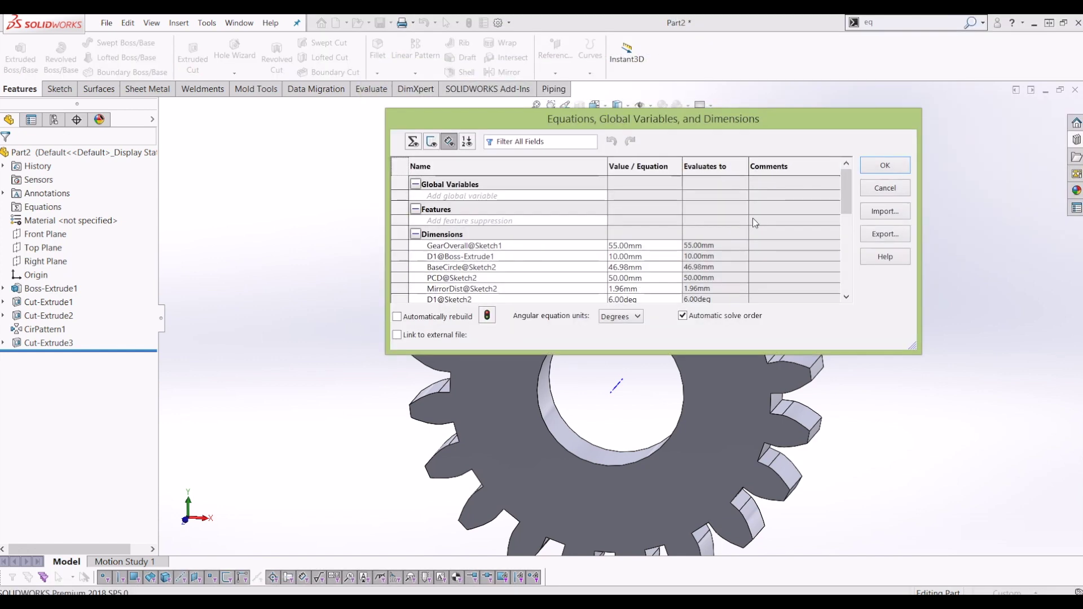
{"action": "scroll", "coordinate": [620, 243], "scroll_direction": "down", "scroll_amount": 4}
{"action": "scroll", "coordinate": [447, 225], "scroll_direction": "up", "scroll_amount": 3}
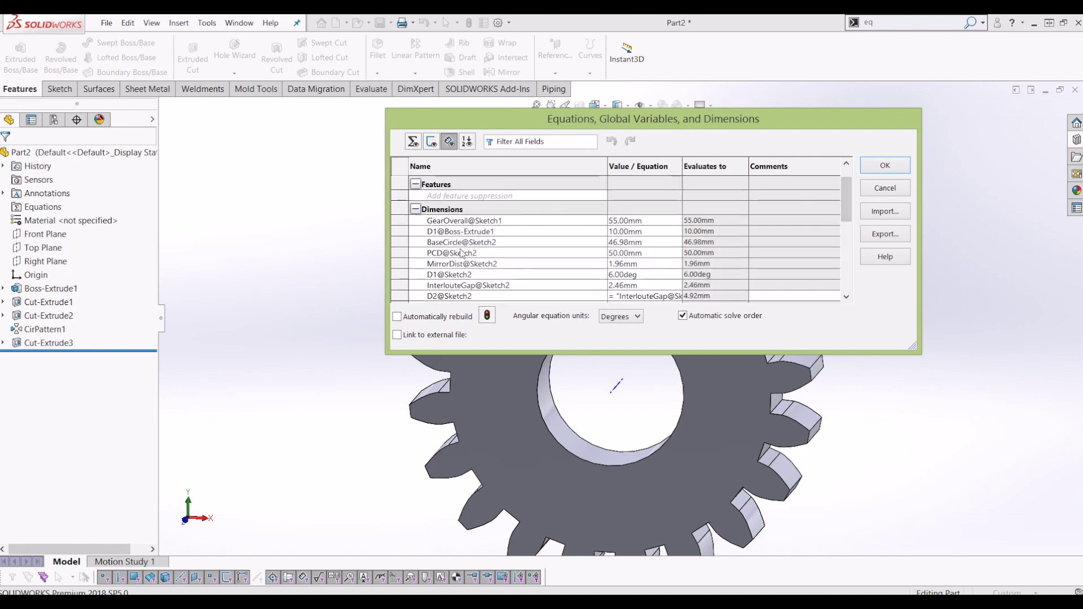
{"action": "scroll", "coordinate": [462, 255], "scroll_direction": "down", "scroll_amount": 5}
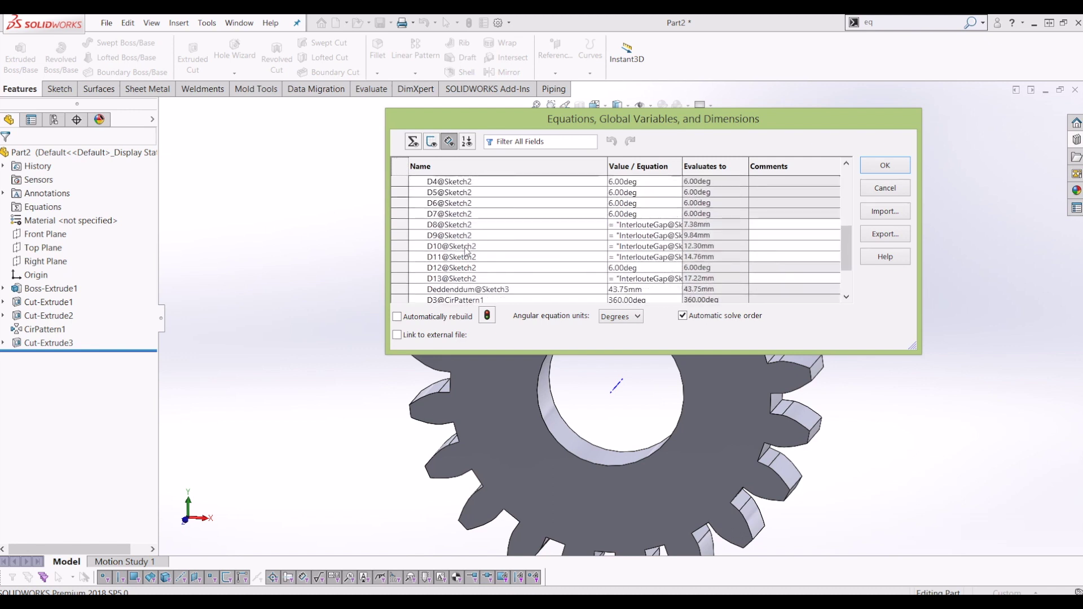
{"action": "scroll", "coordinate": [440, 240], "scroll_direction": "down", "scroll_amount": 1}
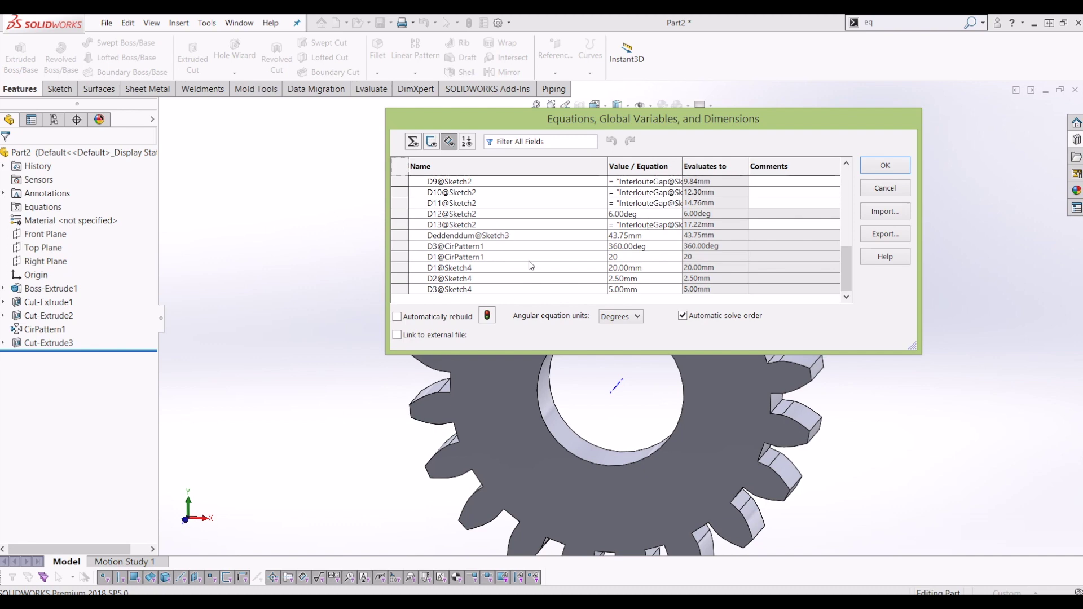
{"action": "left_click", "coordinate": [884, 166]}
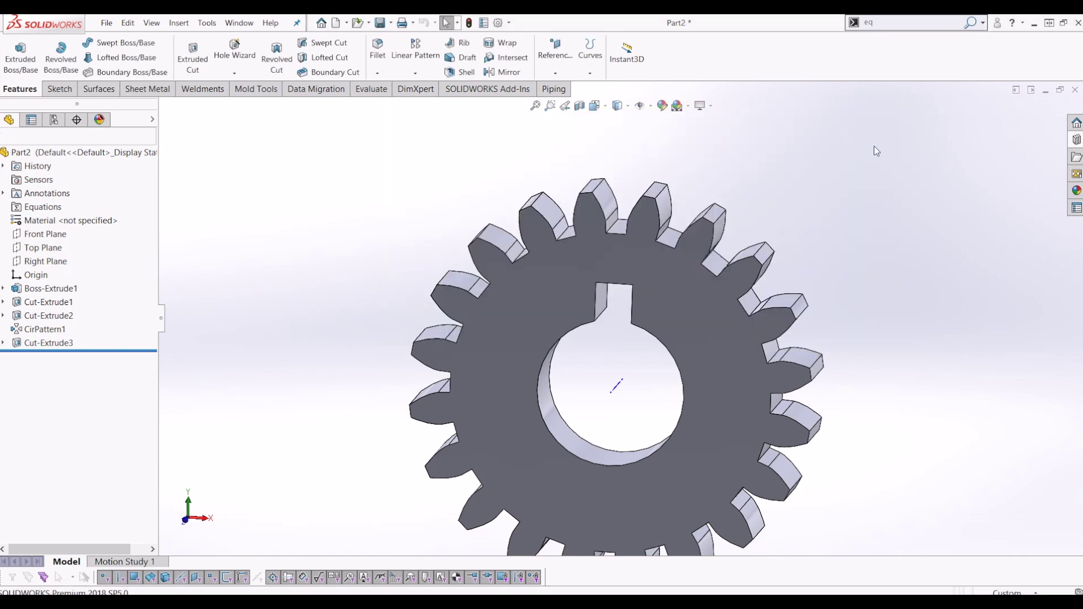
Examine the finished gear's teeth, bore and keyway from several angles.
{"action": "scroll", "coordinate": [641, 269], "scroll_direction": "down", "scroll_amount": 3}
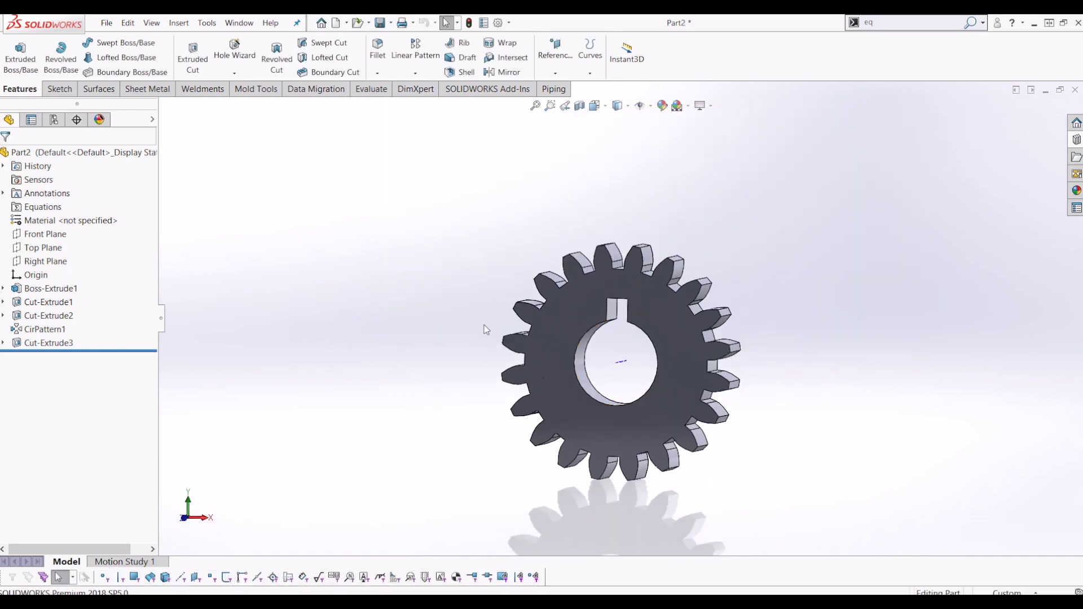
{"action": "middle_click_drag", "start_coordinate": [638, 402], "coordinate": [248, 308]}
{"action": "key", "text": "ctrl+1"}
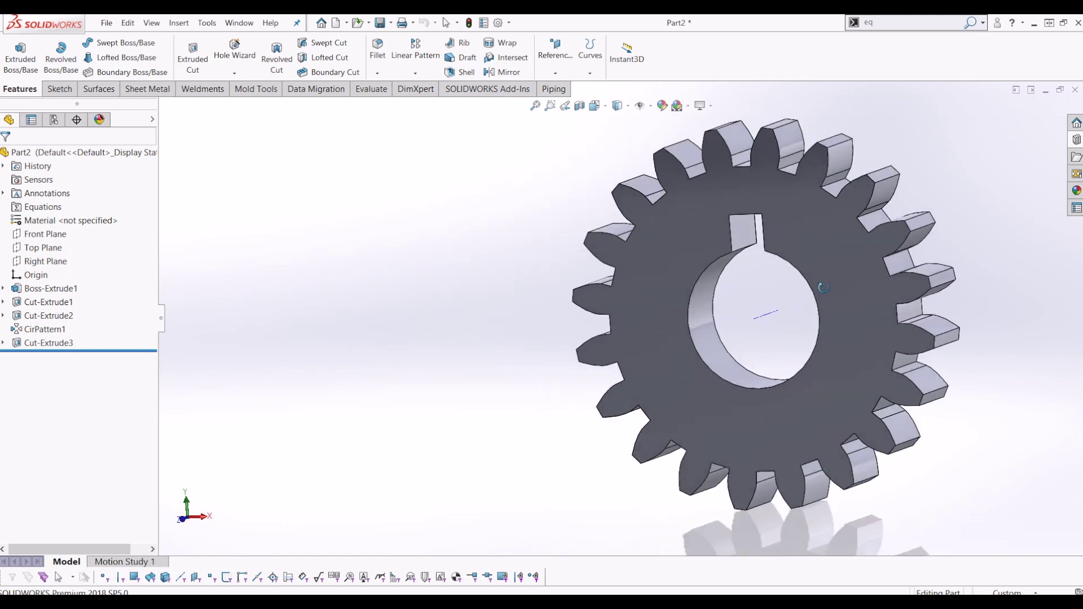
{"action": "middle_click_drag", "start_coordinate": [819, 269], "coordinate": [770, 281]}
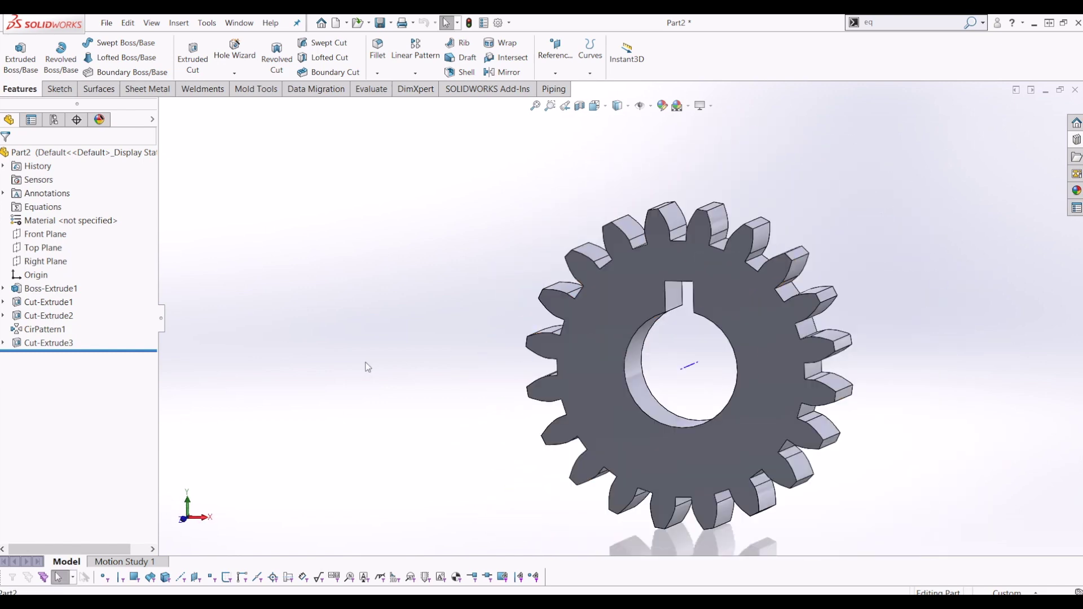
{"action": "middle_click_drag", "start_coordinate": [443, 421], "coordinate": [604, 430]}
{"action": "middle_click_drag", "start_coordinate": [792, 301], "coordinate": [745, 321]}
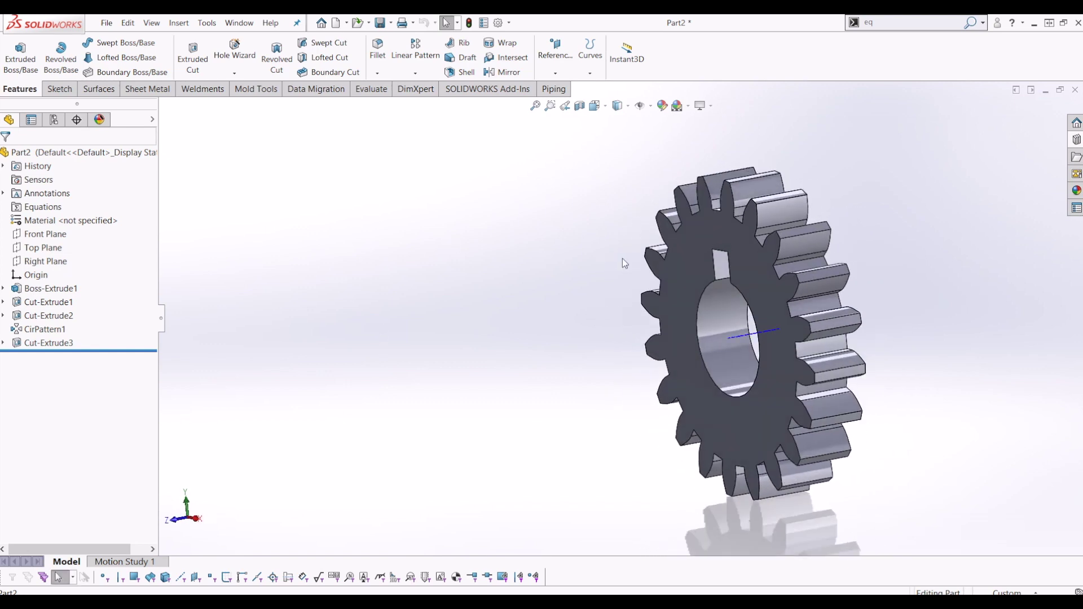